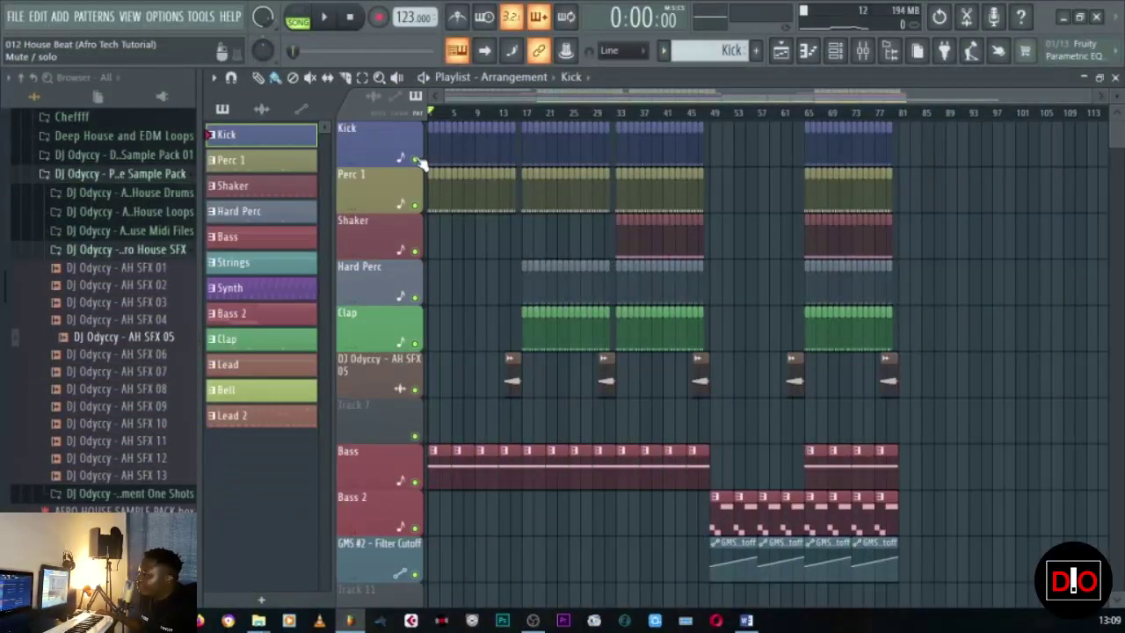
# - Solo the Kick track in the playlist, select the time range from bar 65 to 81, and audition it over the channel rack
pyautogui.rightClick(415, 158)
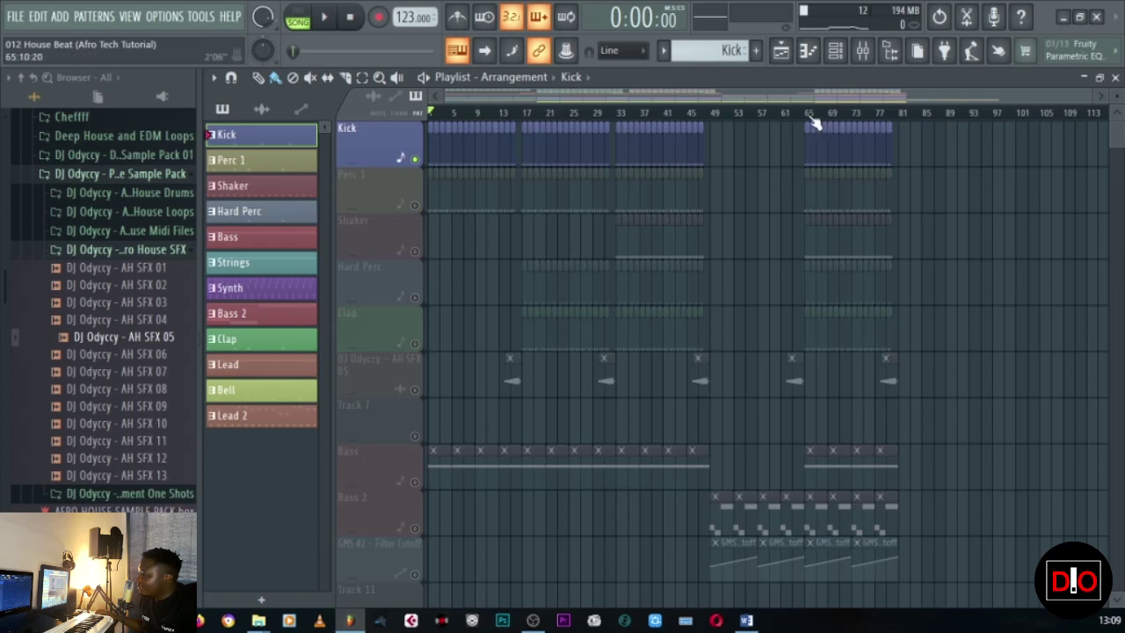
pyautogui.moveTo(807, 117); pyautogui.dragTo(900, 131)
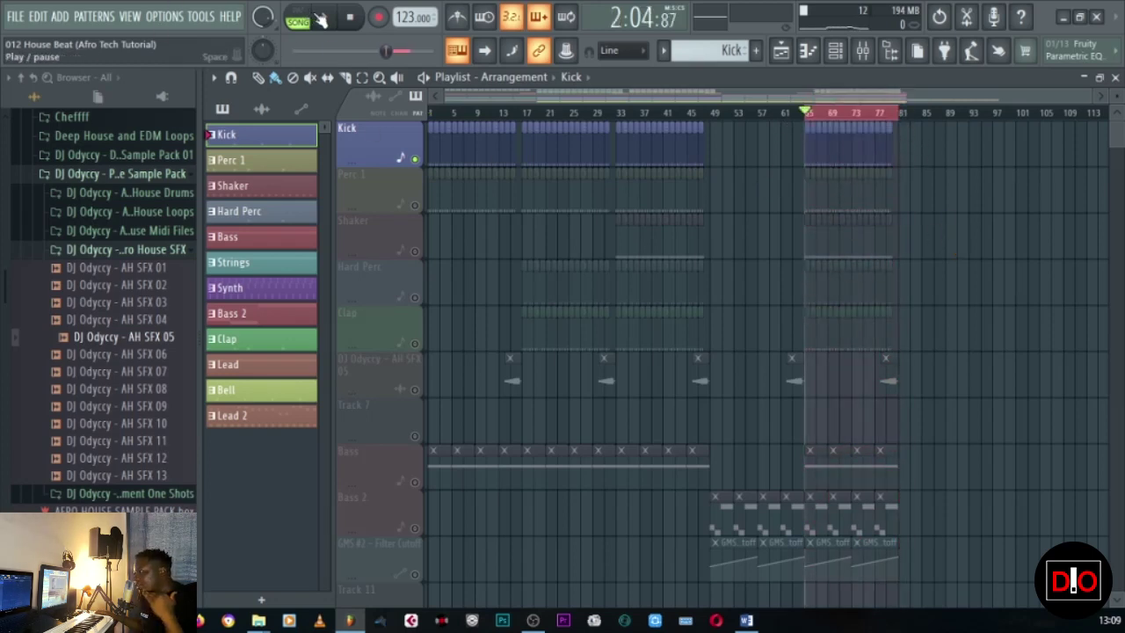
pyautogui.click(338, 22)
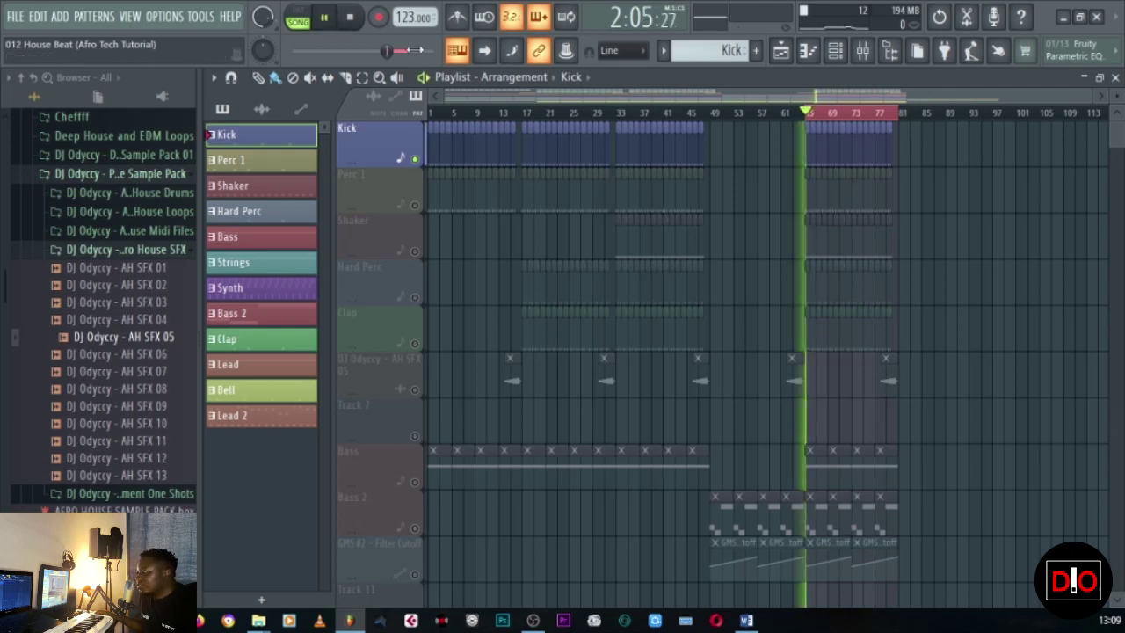
pyautogui.click(1114, 77)
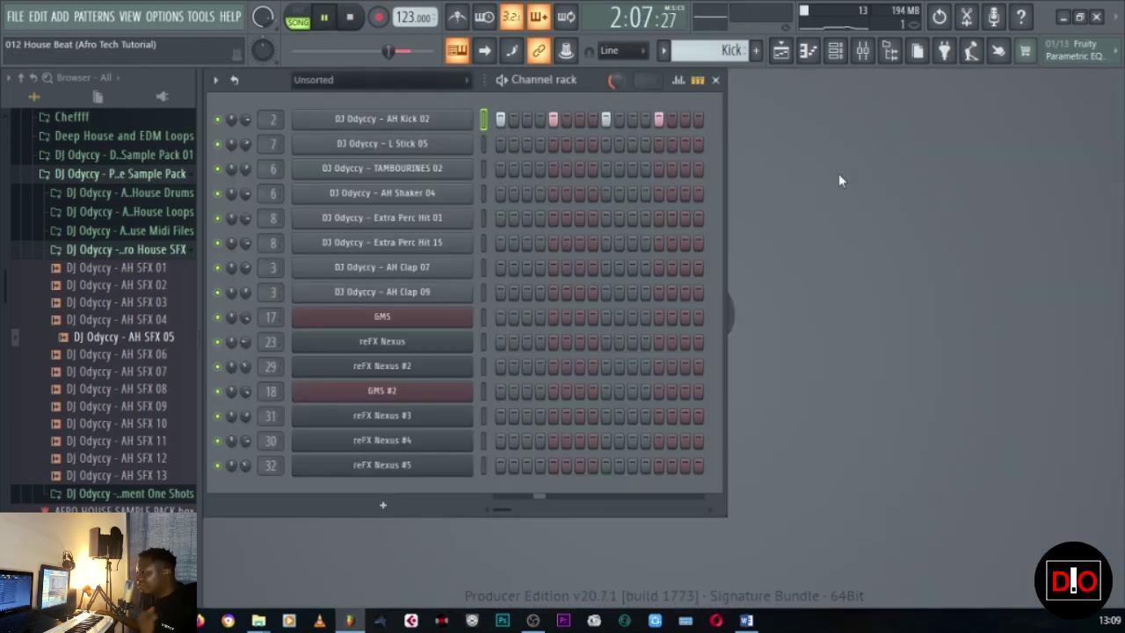
pyautogui.click(350, 21)
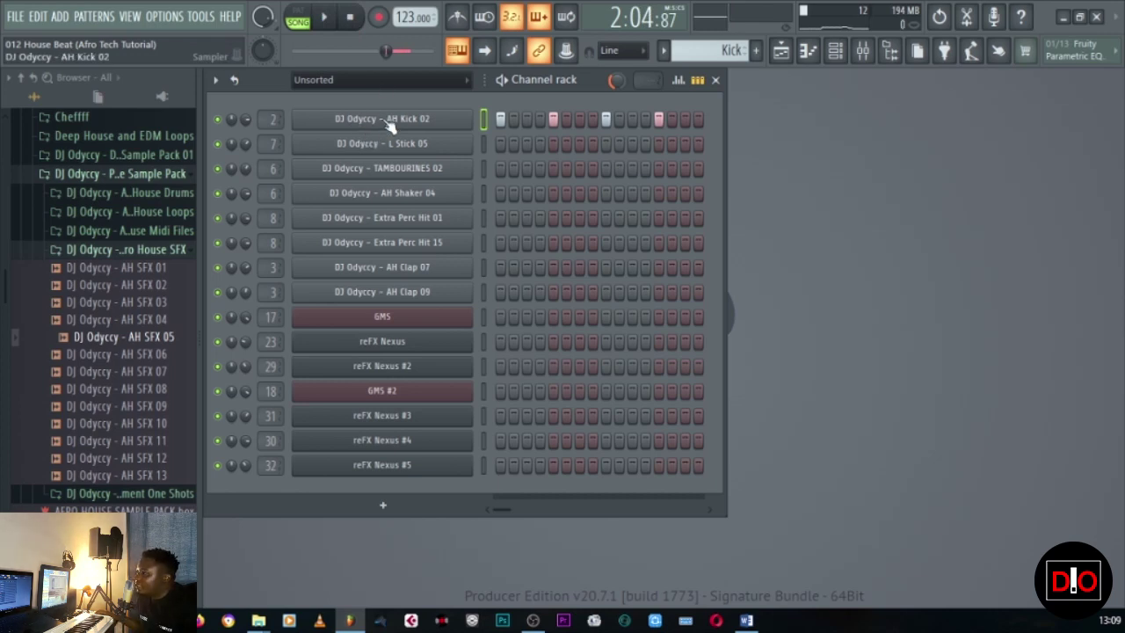
# - Open the volume envelope of the AH Kick 02 channel and reset its attack tension
pyautogui.click(389, 125)
pyautogui.click(395, 152)
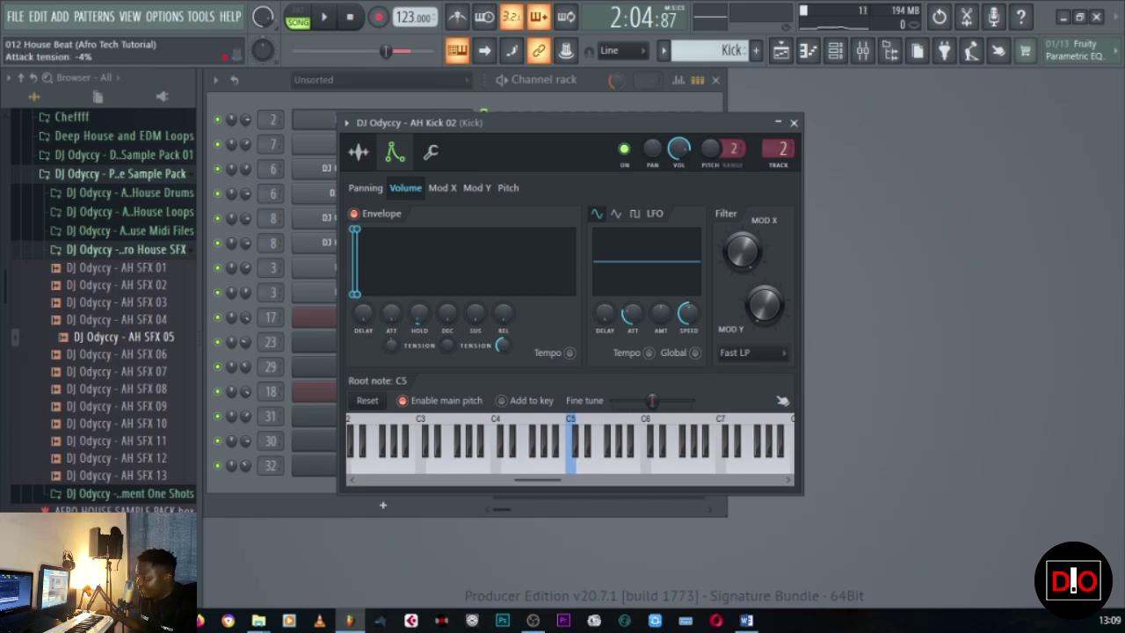
pyautogui.rightClick(393, 344)
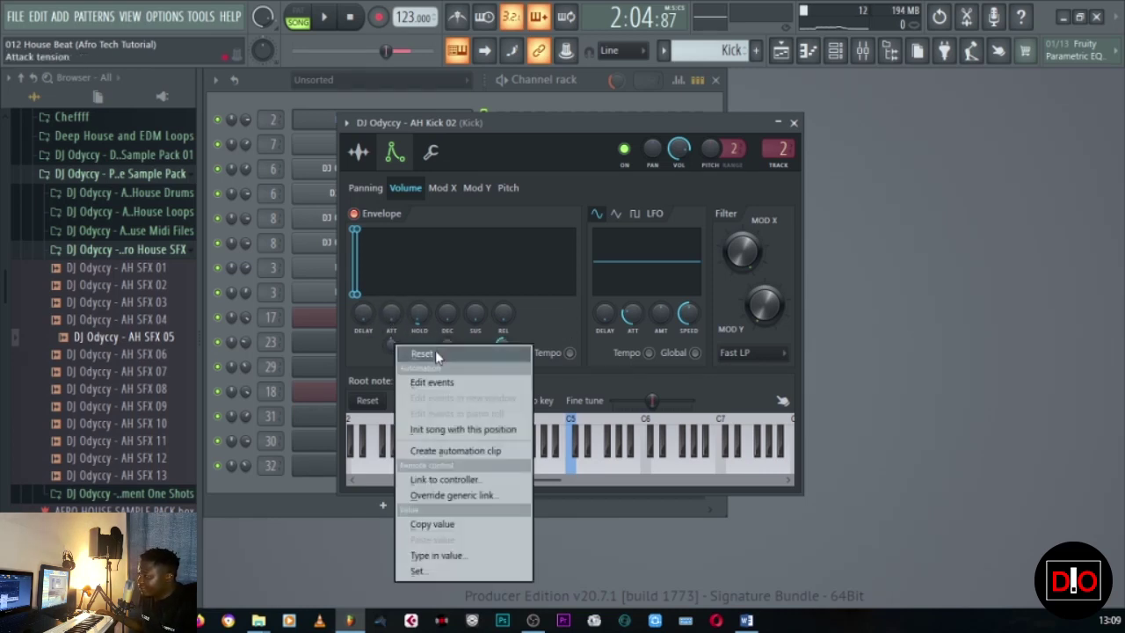
pyautogui.click(435, 350)
# - Compare the kick with its volume envelope hold time at zero and at about 5%, keeping about 5%, and close the channel settings
pyautogui.moveTo(428, 322)
pyautogui.mouseDown()
pyautogui.moveTo(428, 308)
pyautogui.moveTo(428, 338)
pyautogui.mouseUp()
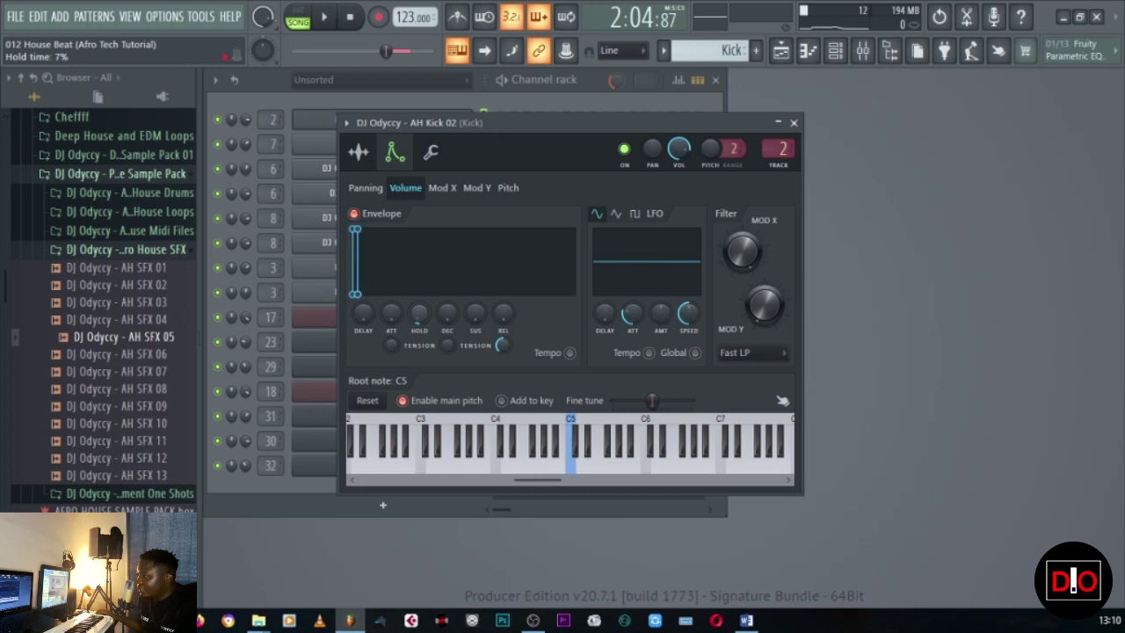
pyautogui.click(325, 17)
pyautogui.click(349, 17)
pyautogui.moveTo(421, 318); pyautogui.dragTo(421, 325)
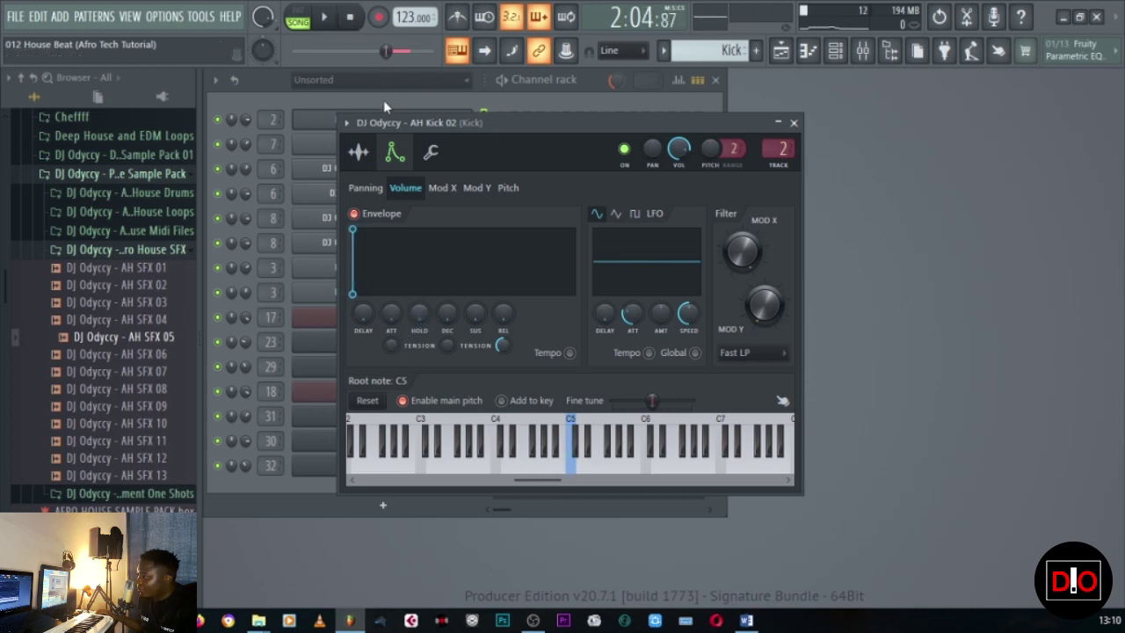
pyautogui.click(324, 17)
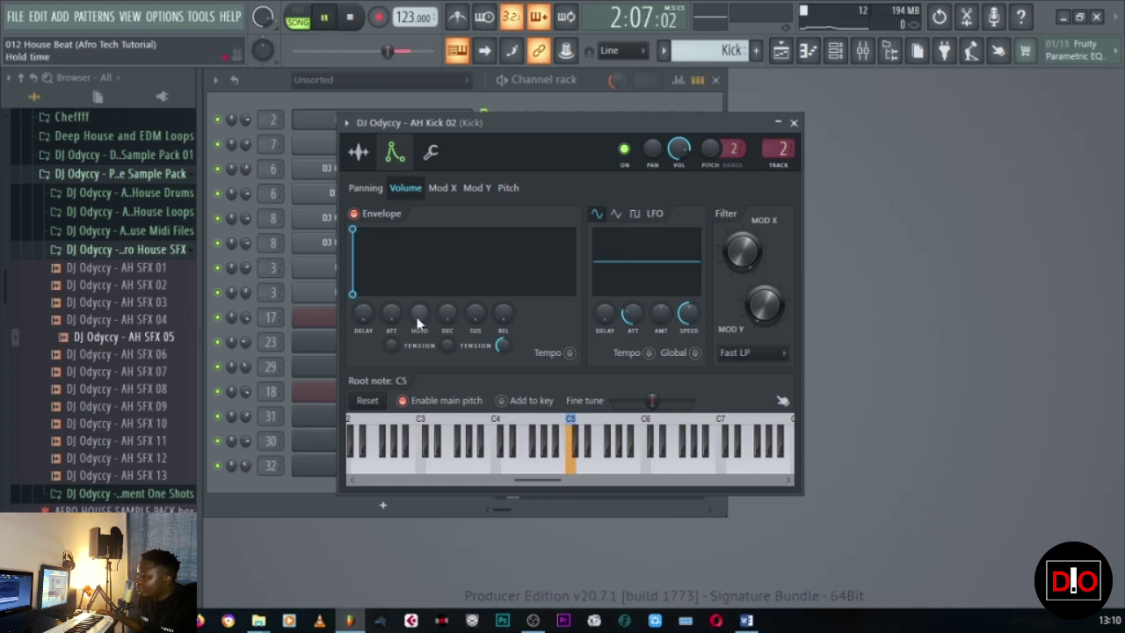
pyautogui.moveTo(419, 325); pyautogui.dragTo(418, 317)
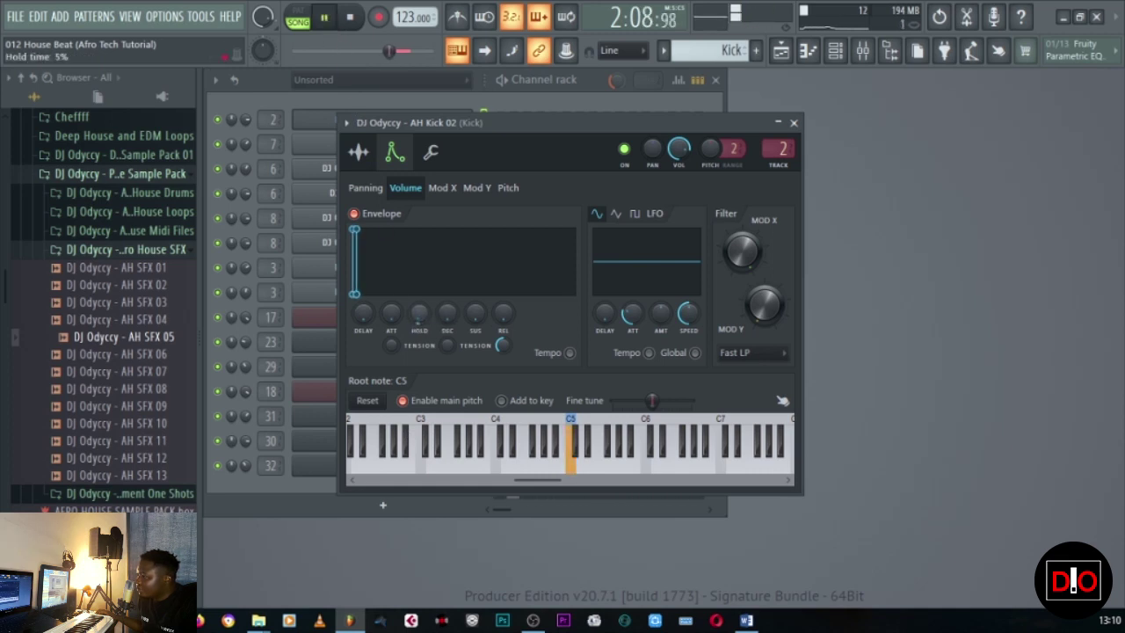
pyautogui.click(362, 18)
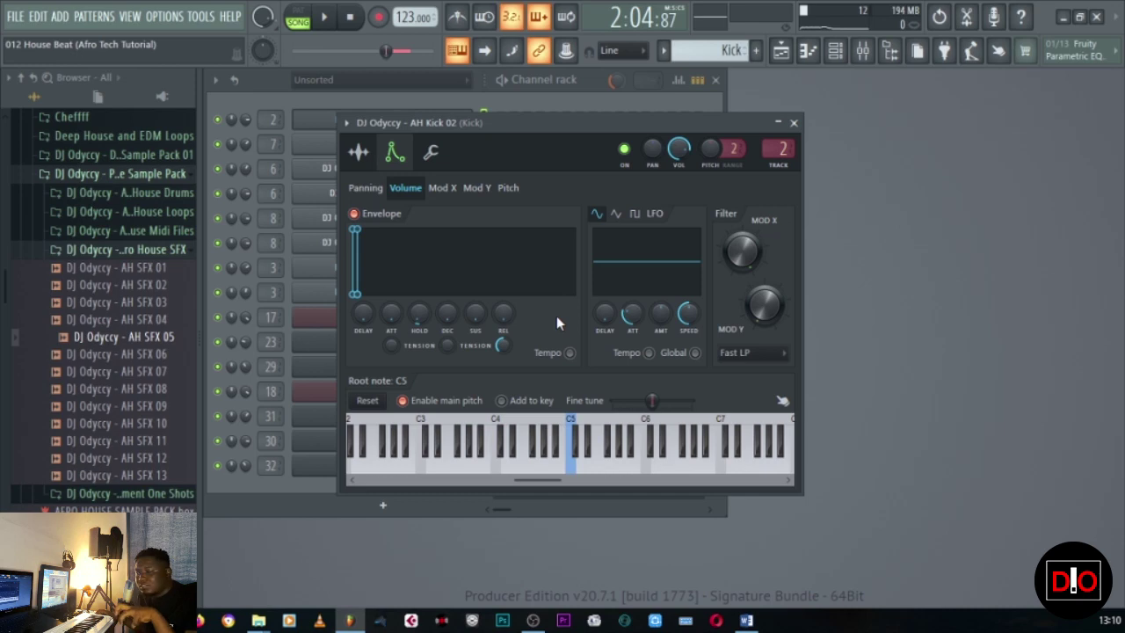
pyautogui.click(793, 123)
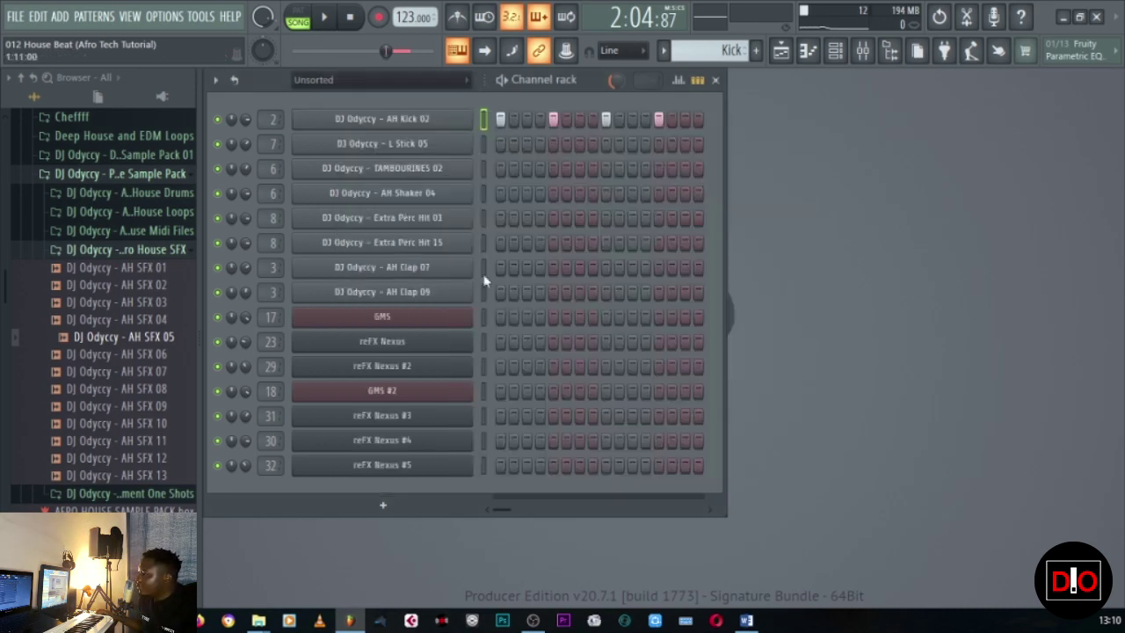
# - Open the mixer and audition the soloed kick on its Kick insert
pyautogui.click(862, 50)
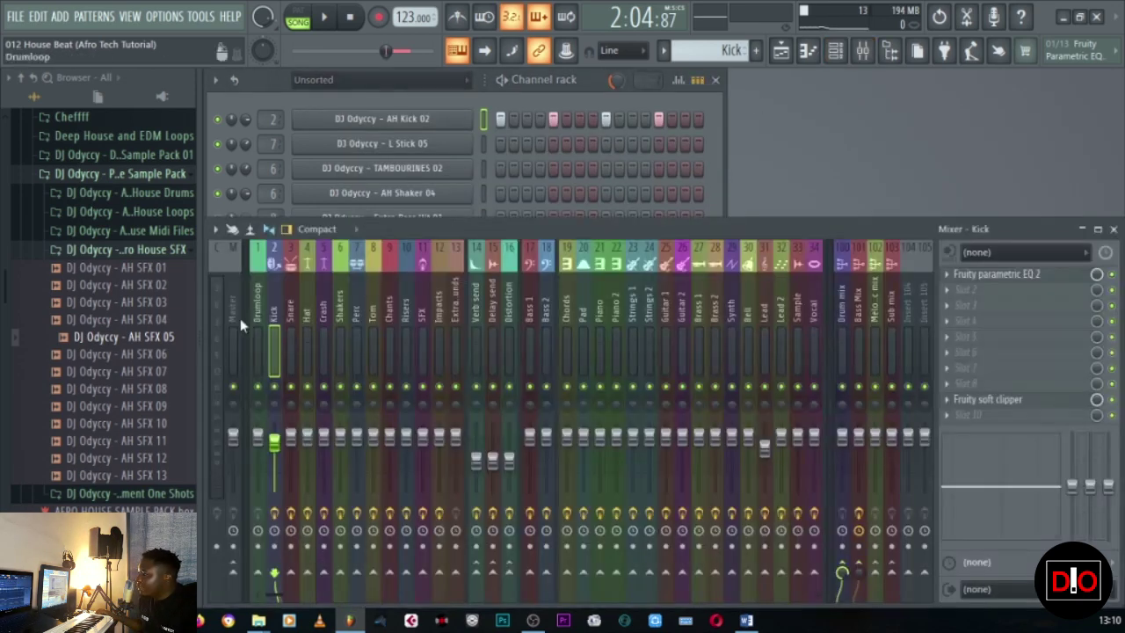
pyautogui.click(323, 17)
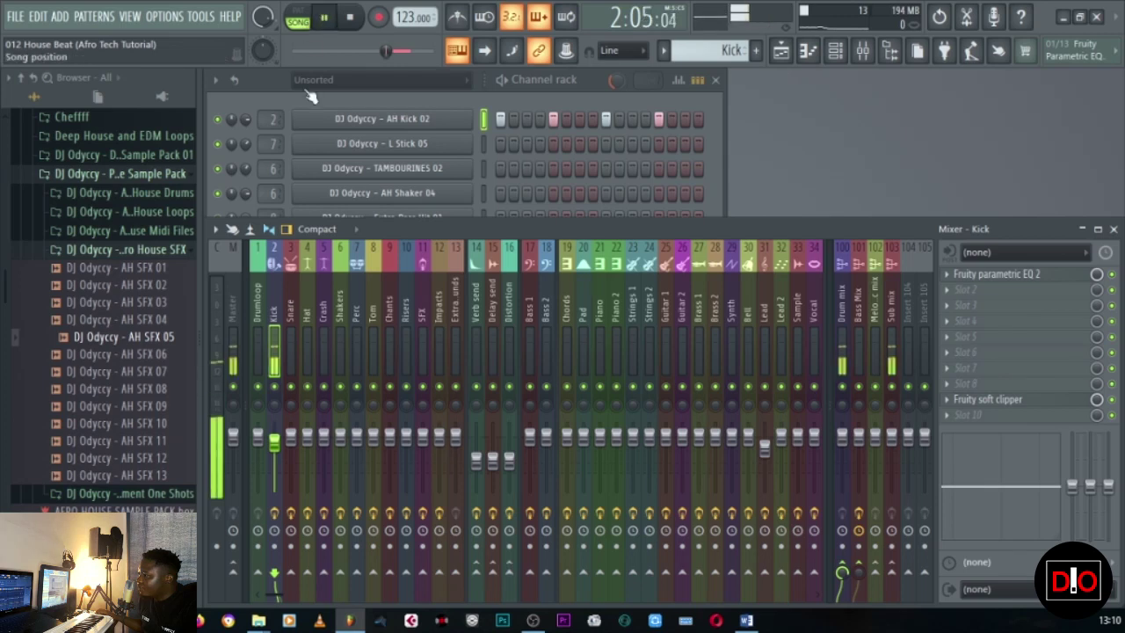
pyautogui.click(349, 16)
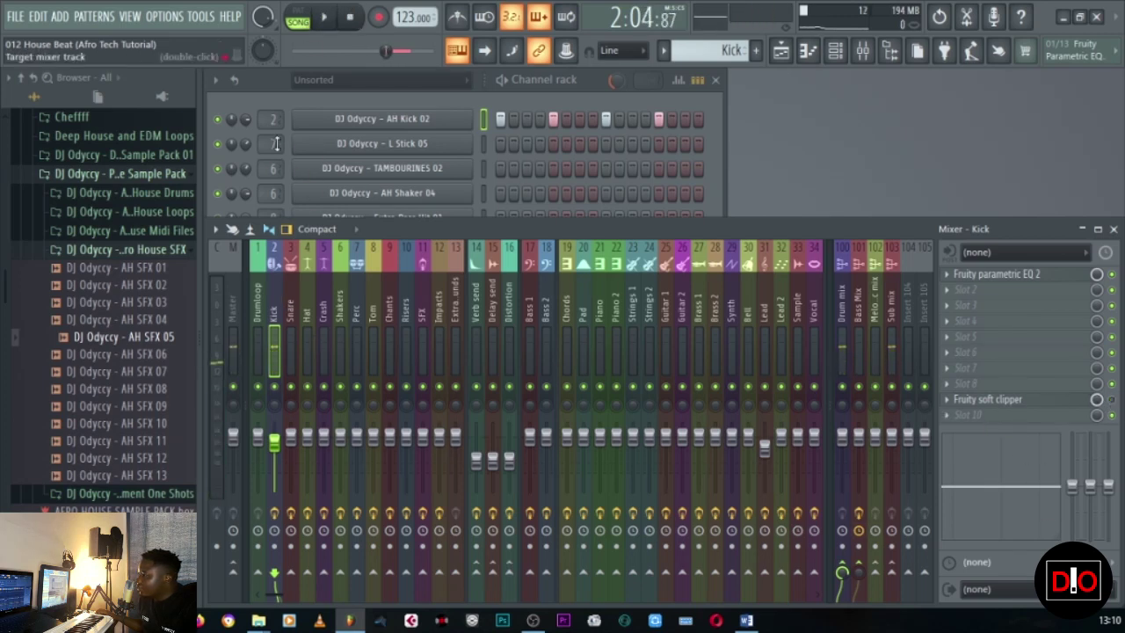
# - Reset the volume level adjustment in the AH Kick 02 channel's miscellaneous functions and play the kick
pyautogui.click(369, 120)
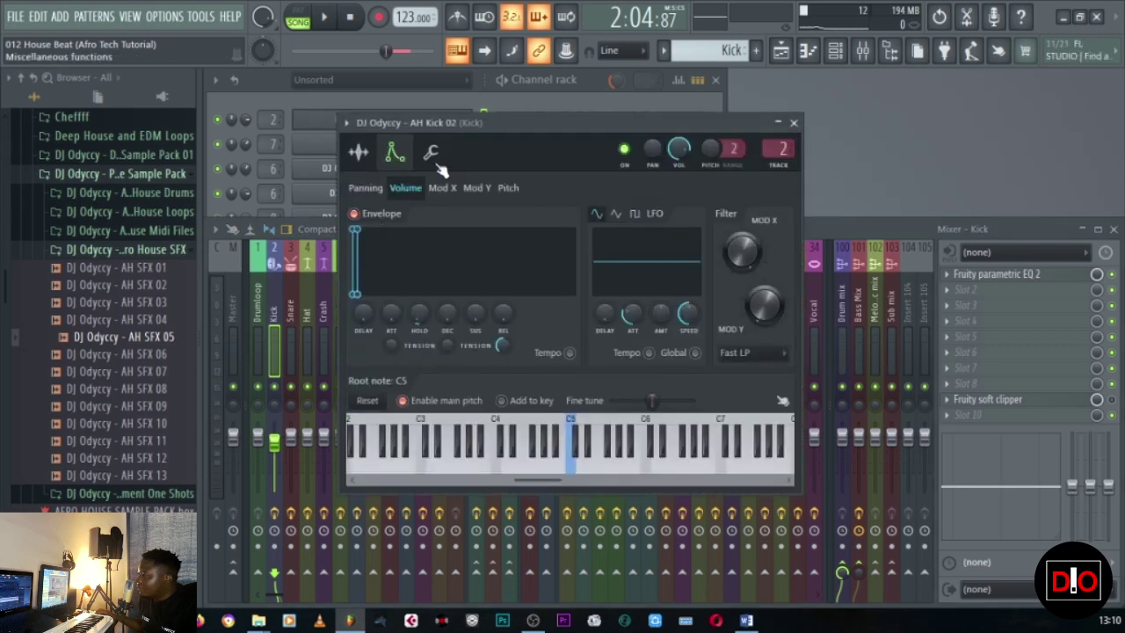
pyautogui.click(430, 155)
pyautogui.rightClick(408, 221)
pyautogui.click(448, 229)
pyautogui.press('space')
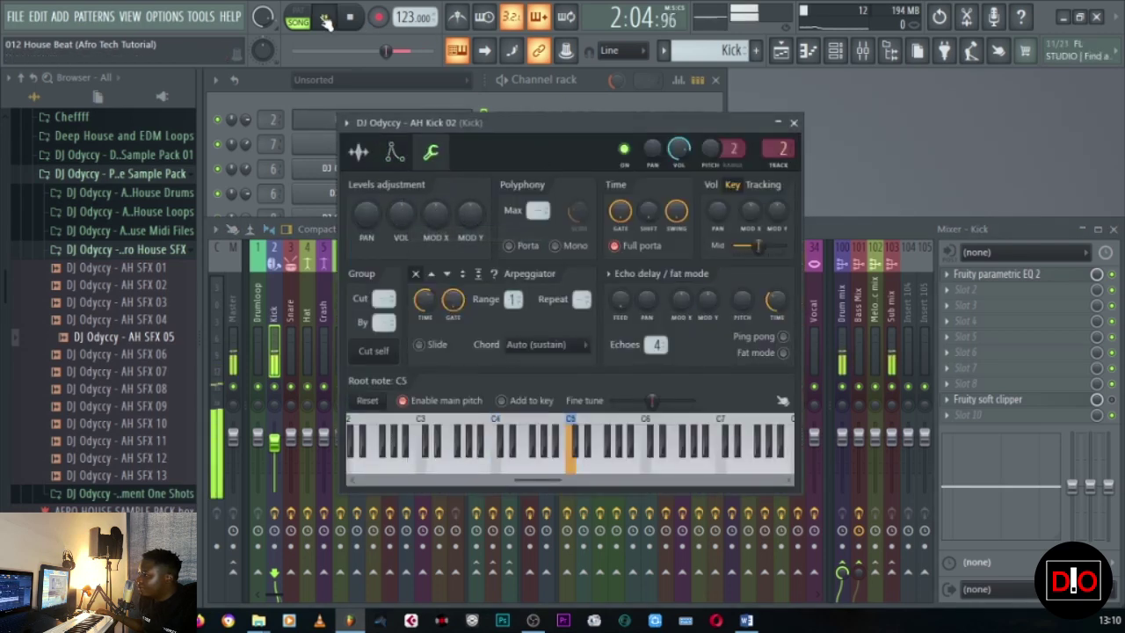
pyautogui.click(794, 122)
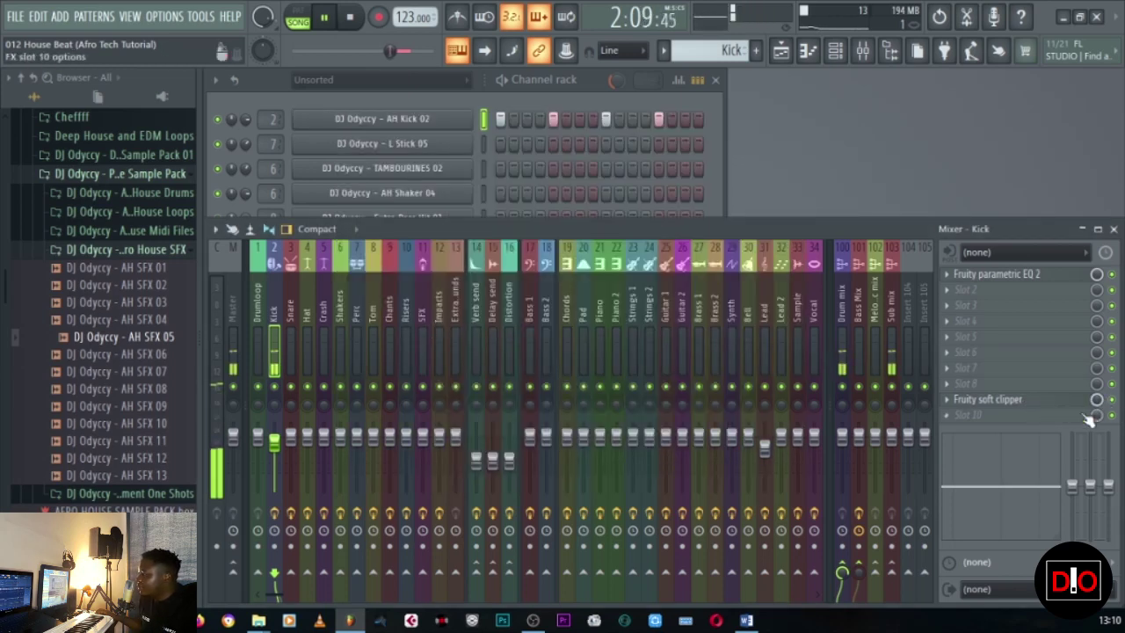
# - Lower the threshold of the Kick insert's Fruity soft clipper to about -51.8 dB during playback, and stop the song
pyautogui.click(1037, 400)
pyautogui.moveTo(657, 225)
pyautogui.mouseDown()
pyautogui.moveTo(657, 207)
pyautogui.moveTo(663, 246)
pyautogui.mouseUp()
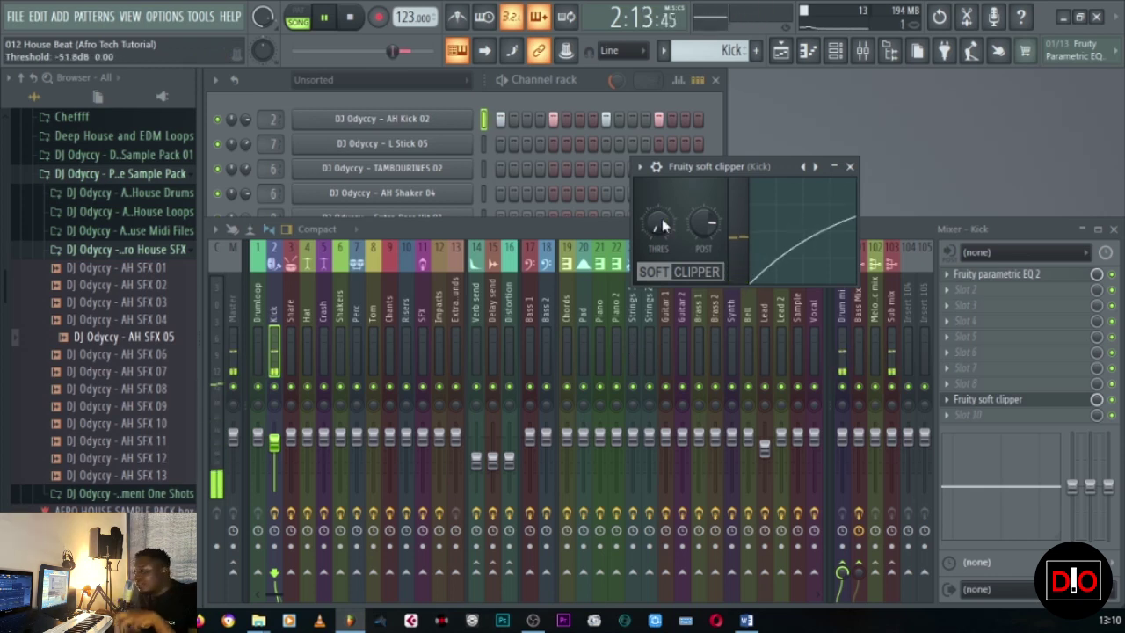
pyautogui.click(849, 166)
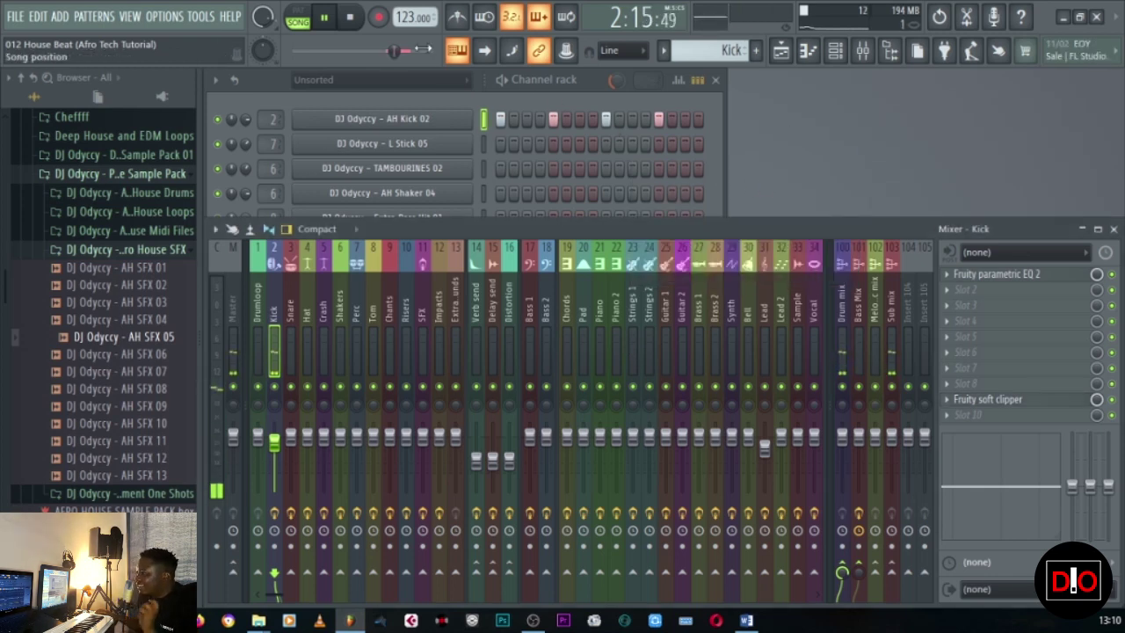
pyautogui.click(351, 17)
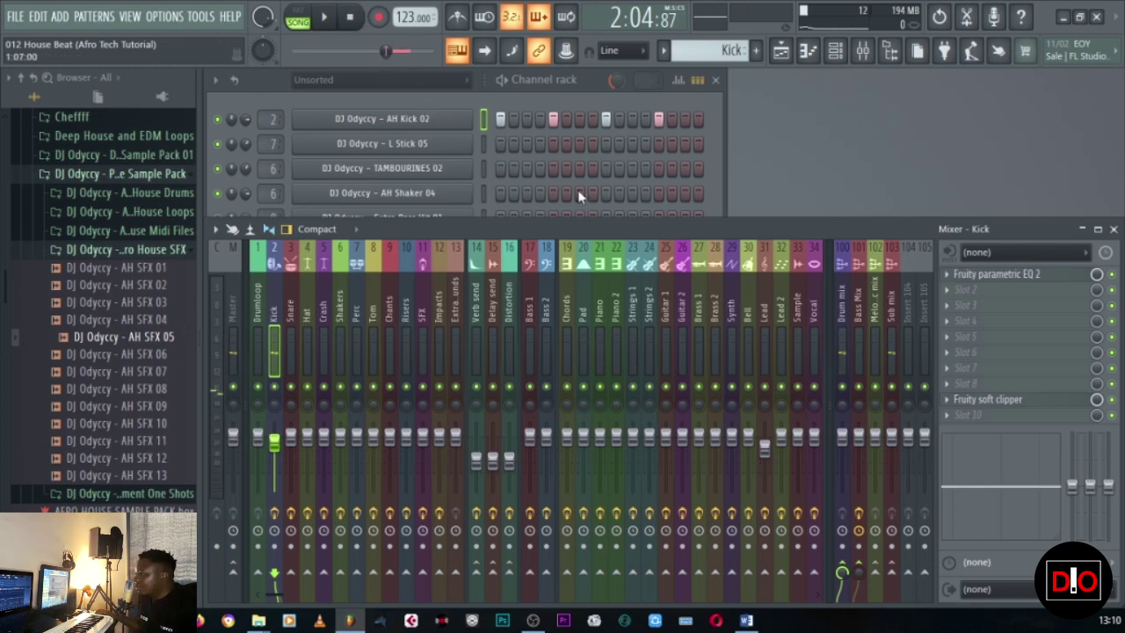
# - Raise the volume level adjustment of the AH Kick 02 channel while the kick plays, and stop playback
pyautogui.click(405, 124)
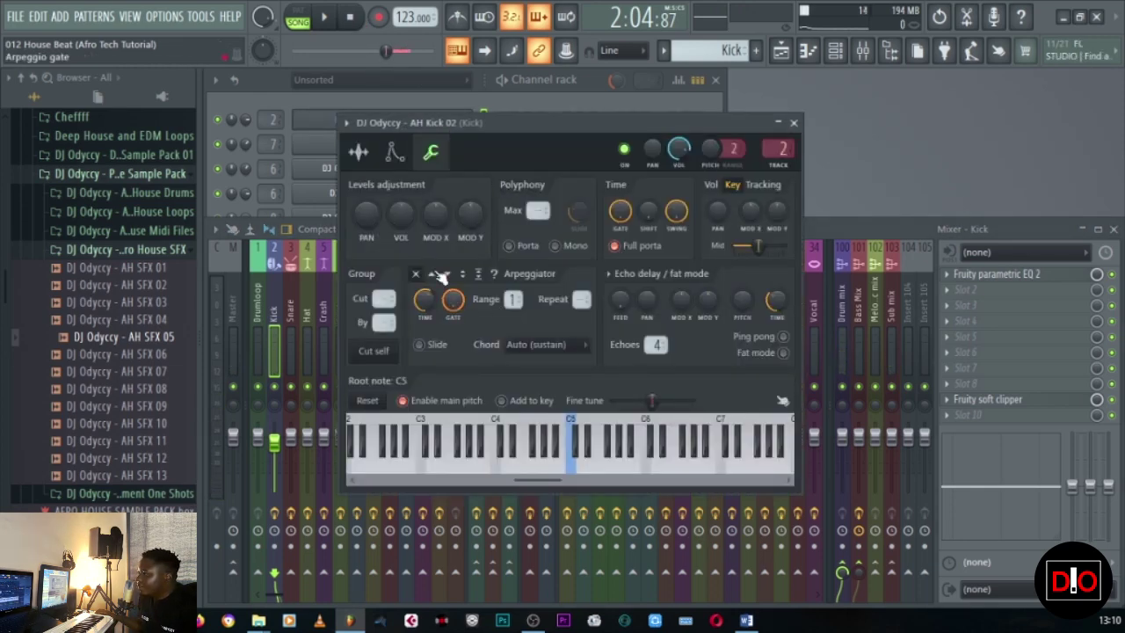
pyautogui.click(326, 20)
pyautogui.moveTo(400, 217); pyautogui.dragTo(401, 199)
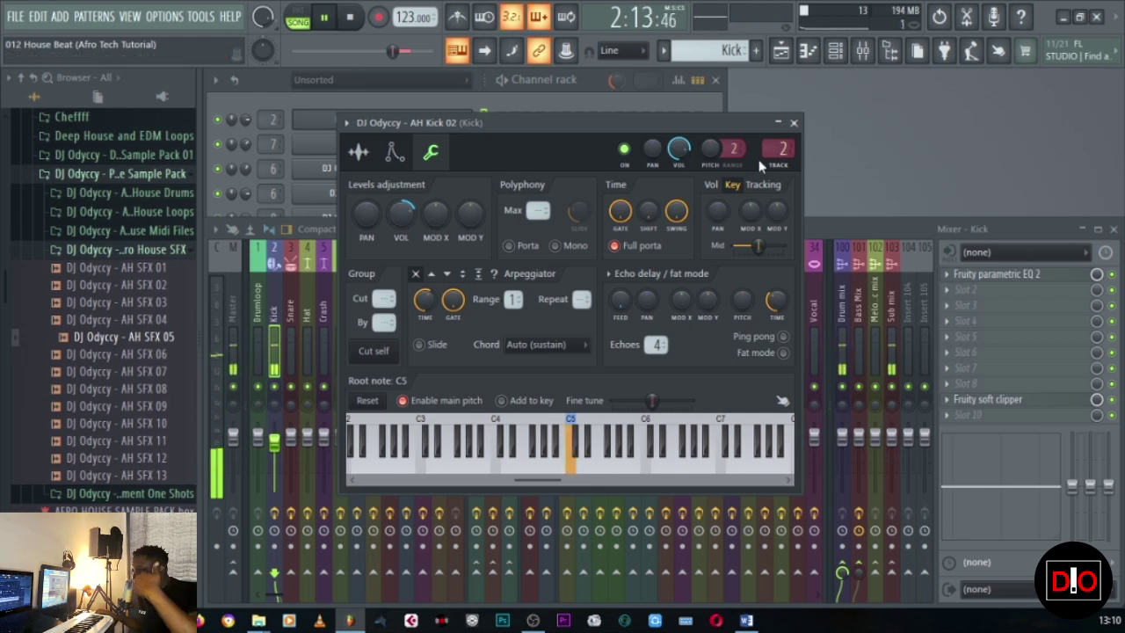
pyautogui.click(793, 122)
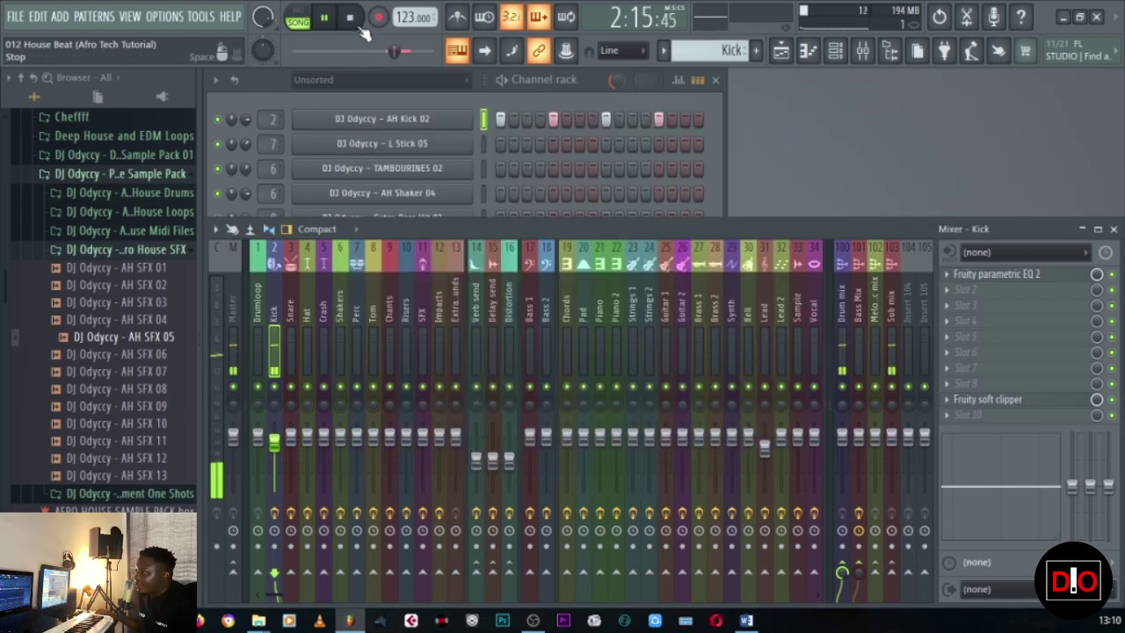
pyautogui.click(355, 24)
# - Return to the playlist, unmute the Perc 1 track beside the Kick track and select the Perc 1 pattern
pyautogui.click(705, 125)
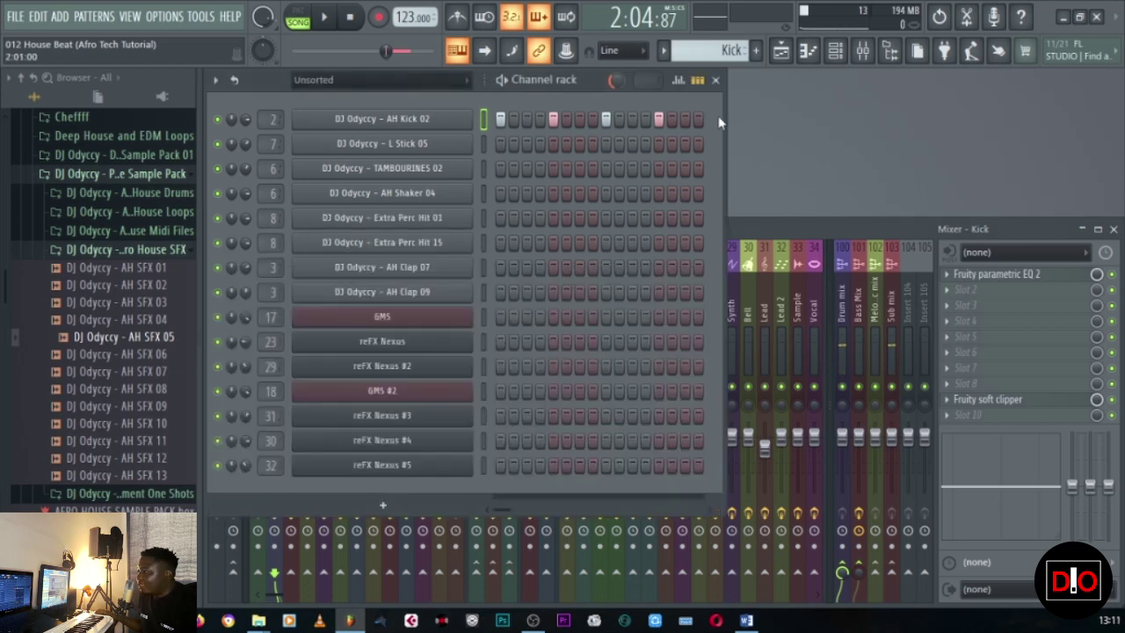
pyautogui.click(783, 51)
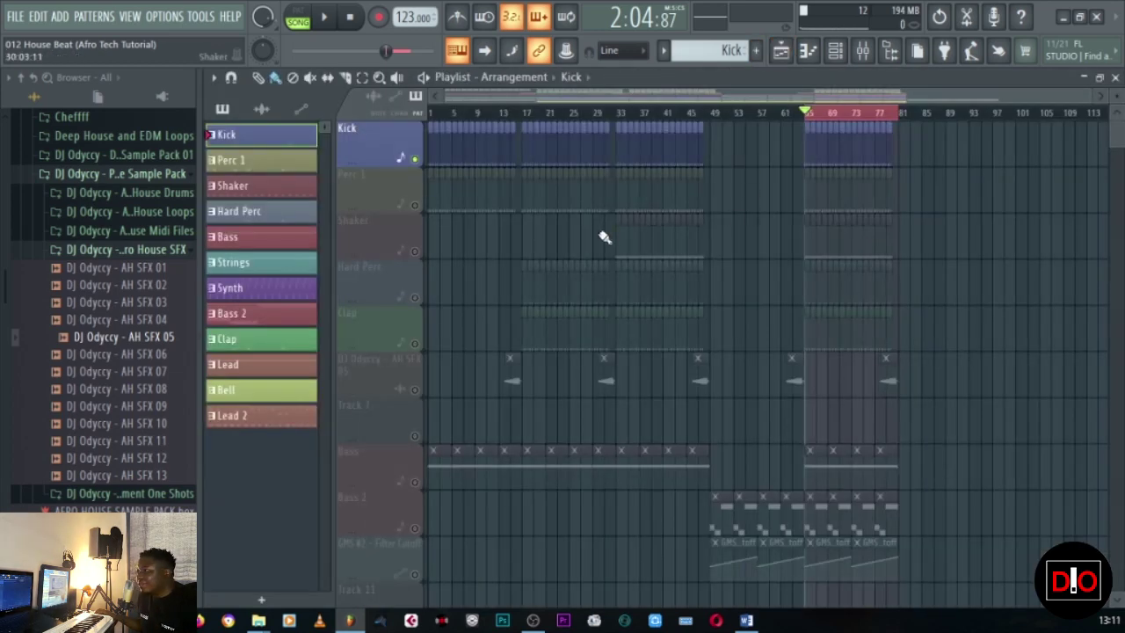
pyautogui.click(414, 205)
pyautogui.click(287, 160)
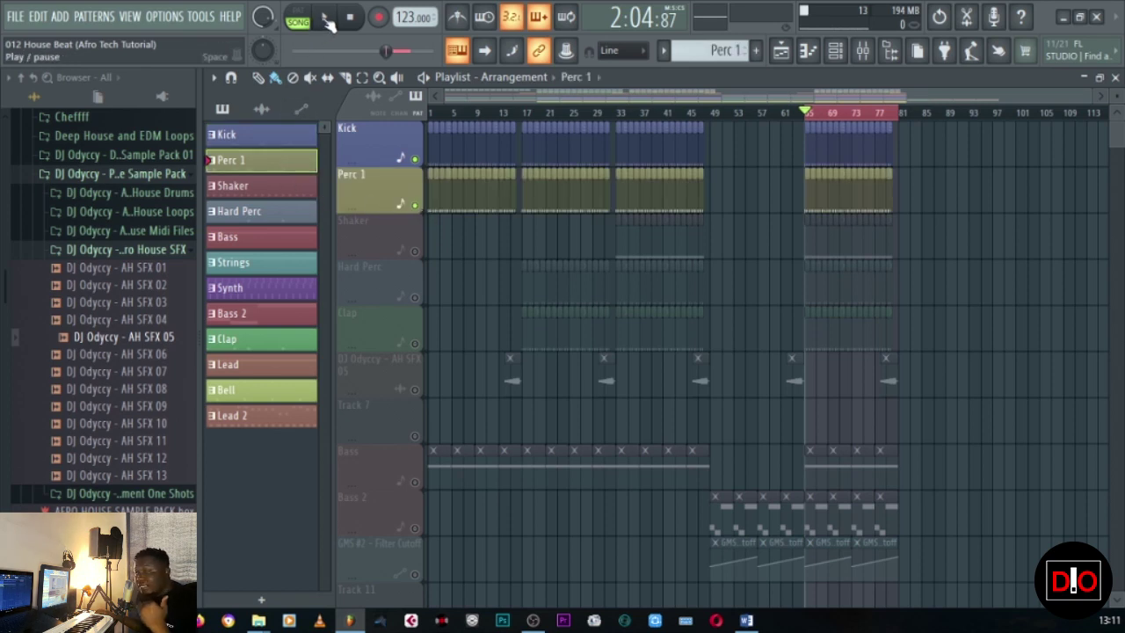
# - Audition the kick and Perc 1 together while reviewing the L Stick 05 and TAMBOURINES 02 steps, and reopen the playlist
pyautogui.click(326, 18)
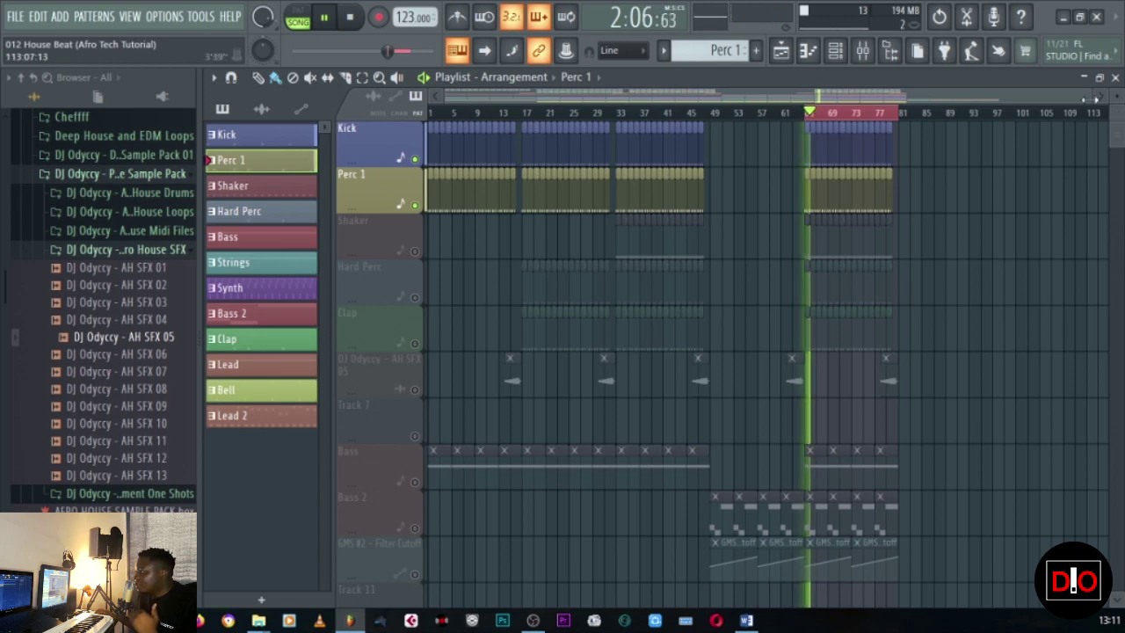
pyautogui.click(1115, 79)
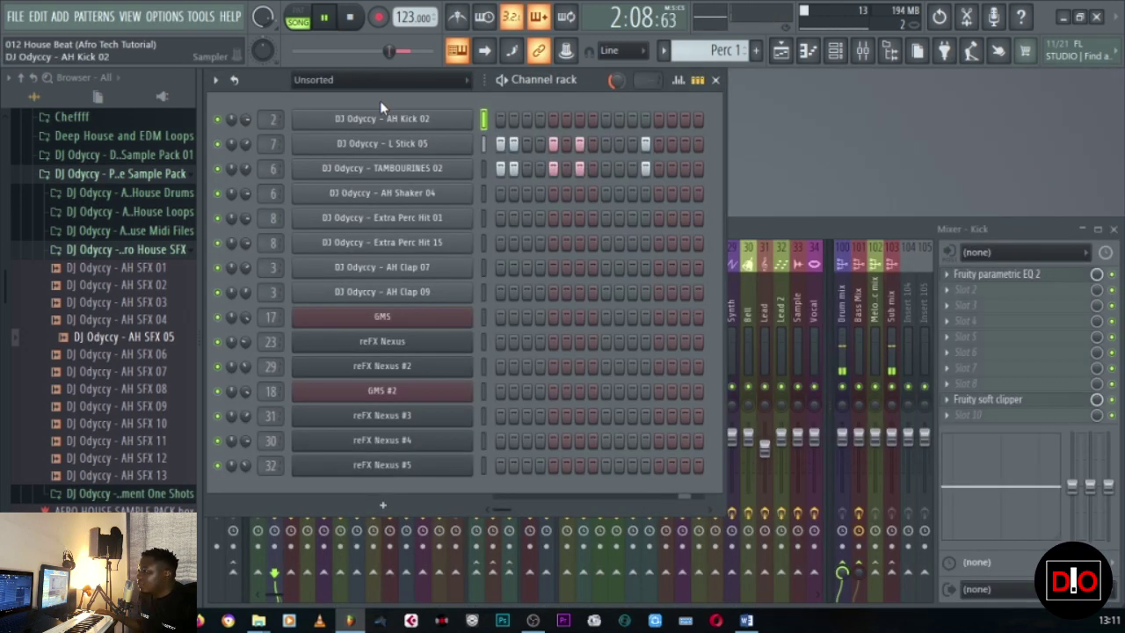
pyautogui.click(350, 18)
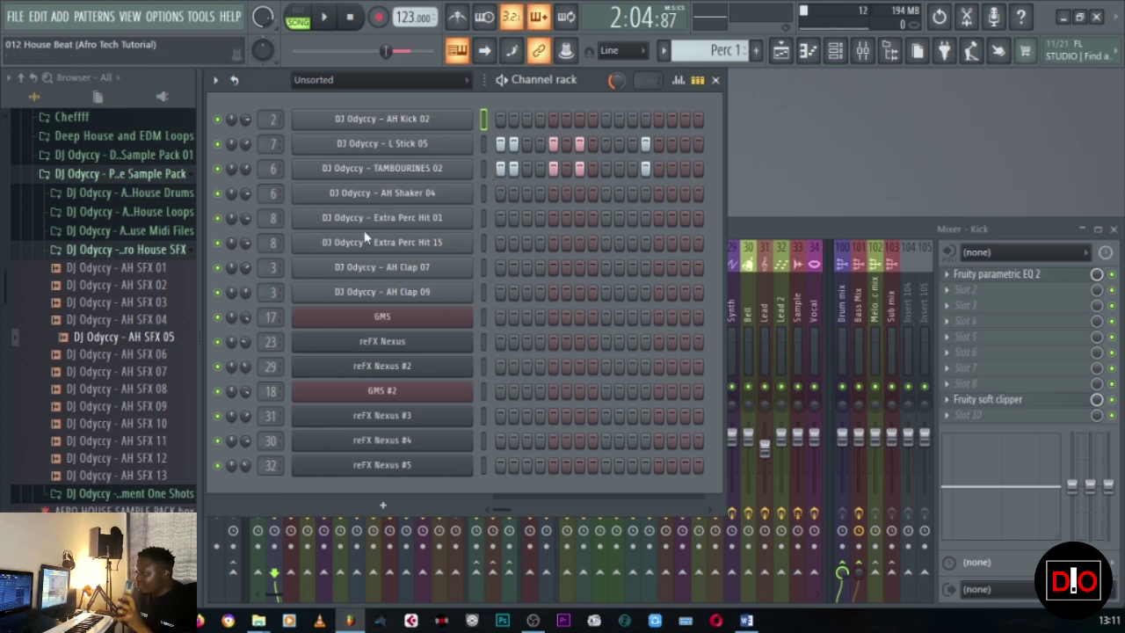
pyautogui.press('space')
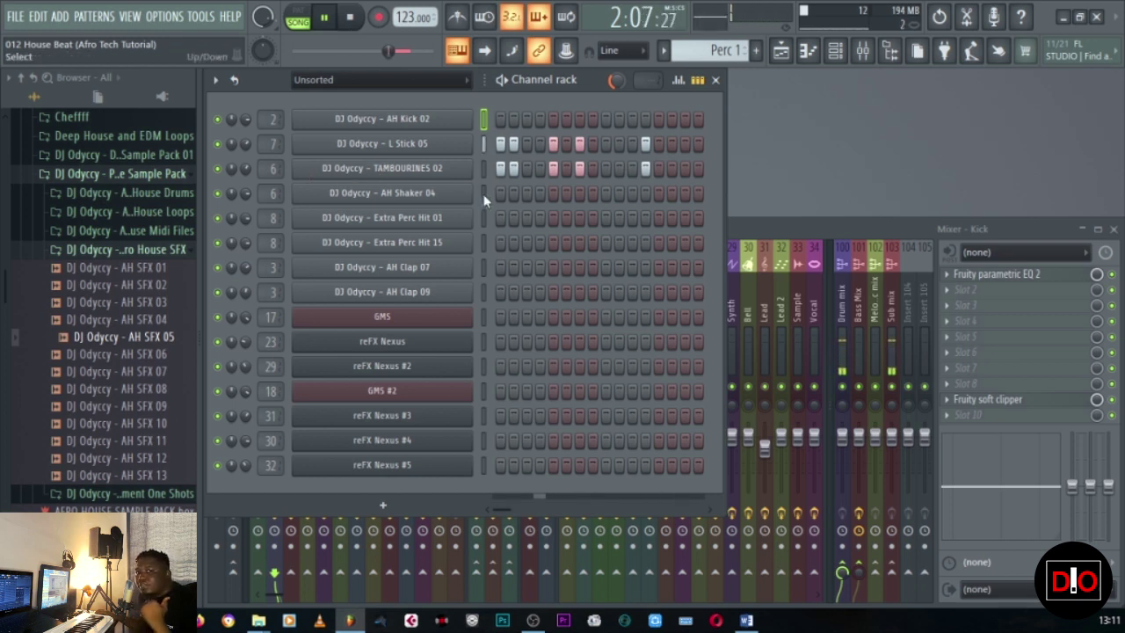
pyautogui.click(351, 20)
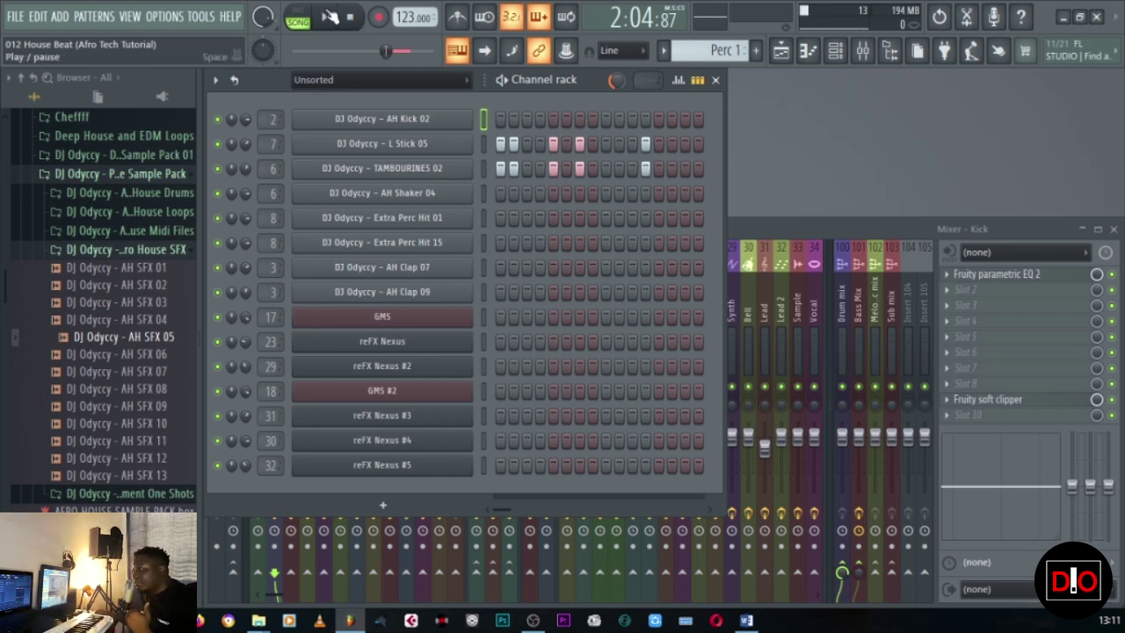
pyautogui.press('space')
pyautogui.click(351, 20)
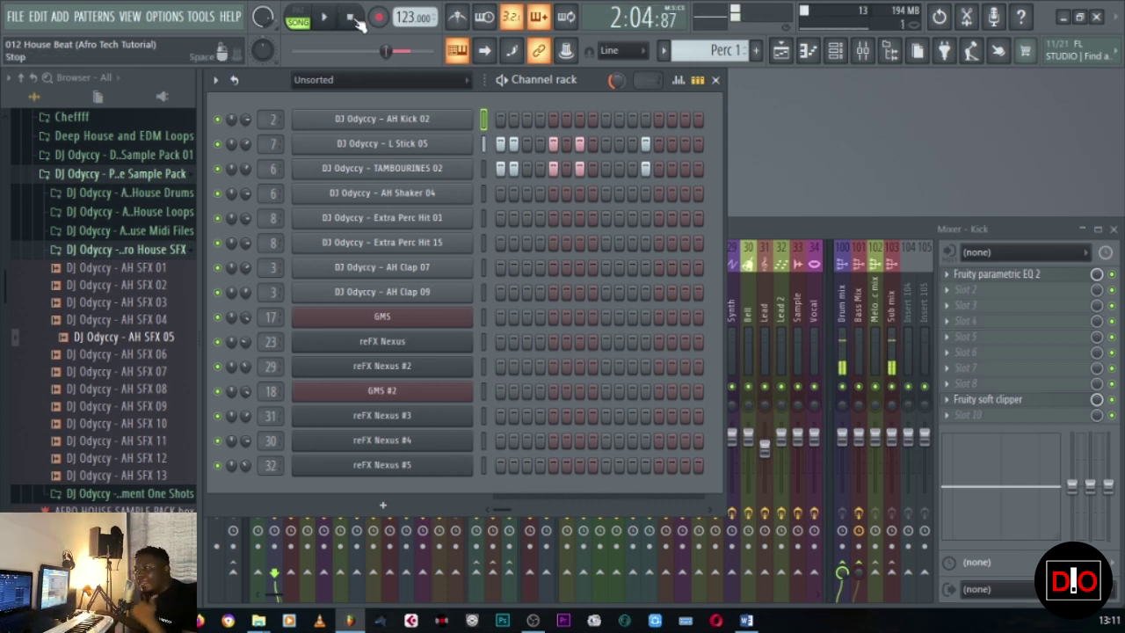
pyautogui.click(780, 50)
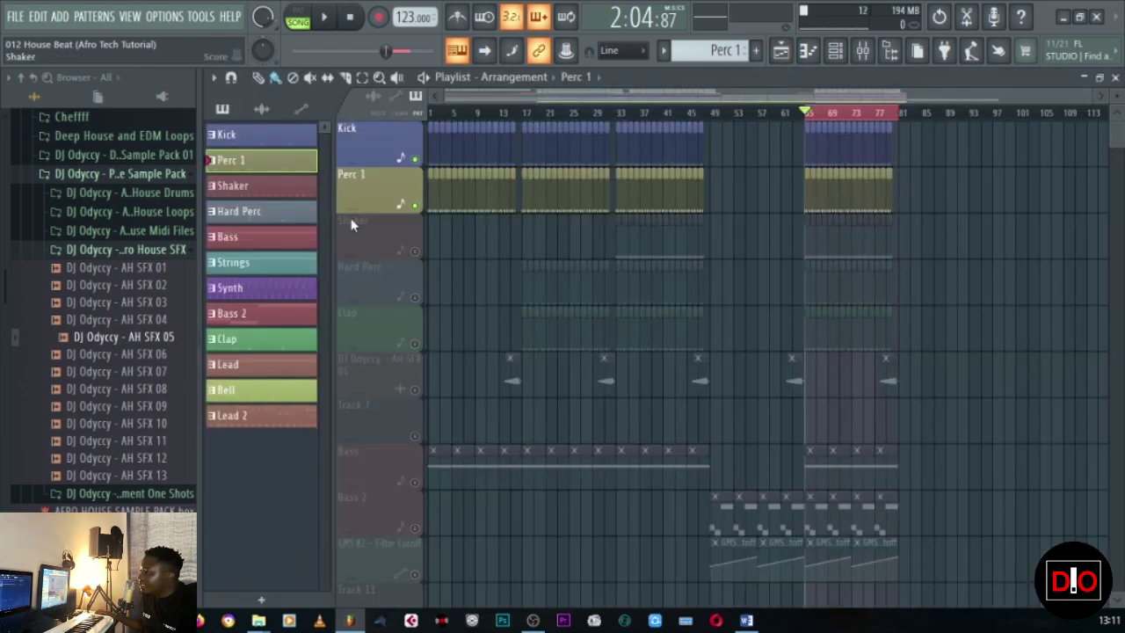
# - Select the Shaker pattern, unmute the Shaker track and audition it with the kick and Perc 1 while viewing its steps
pyautogui.click(289, 188)
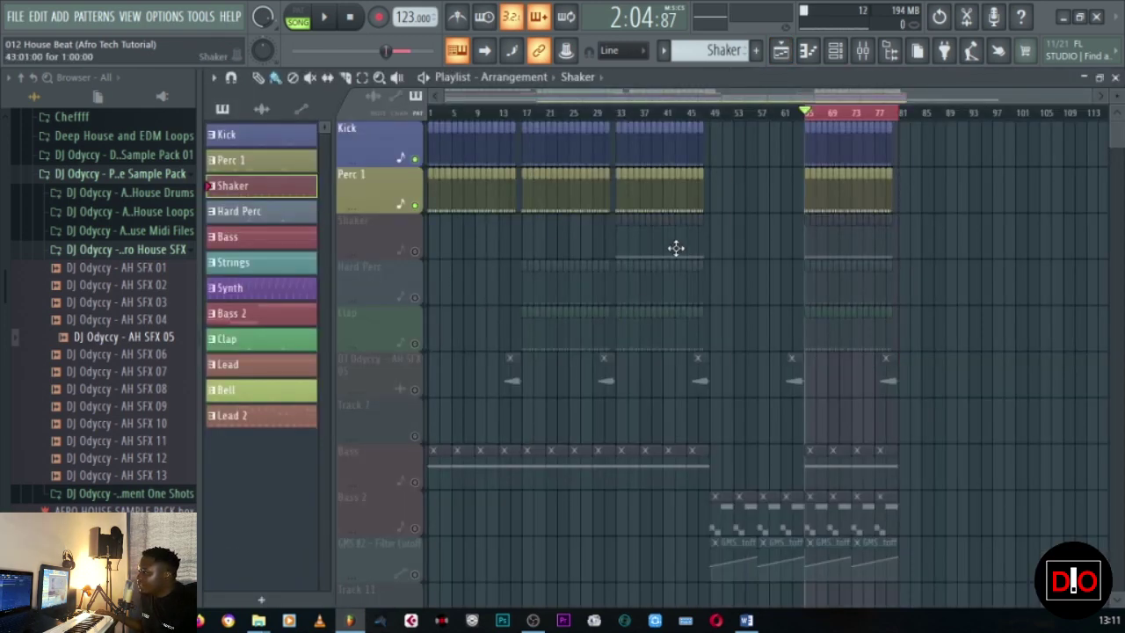
pyautogui.click(415, 252)
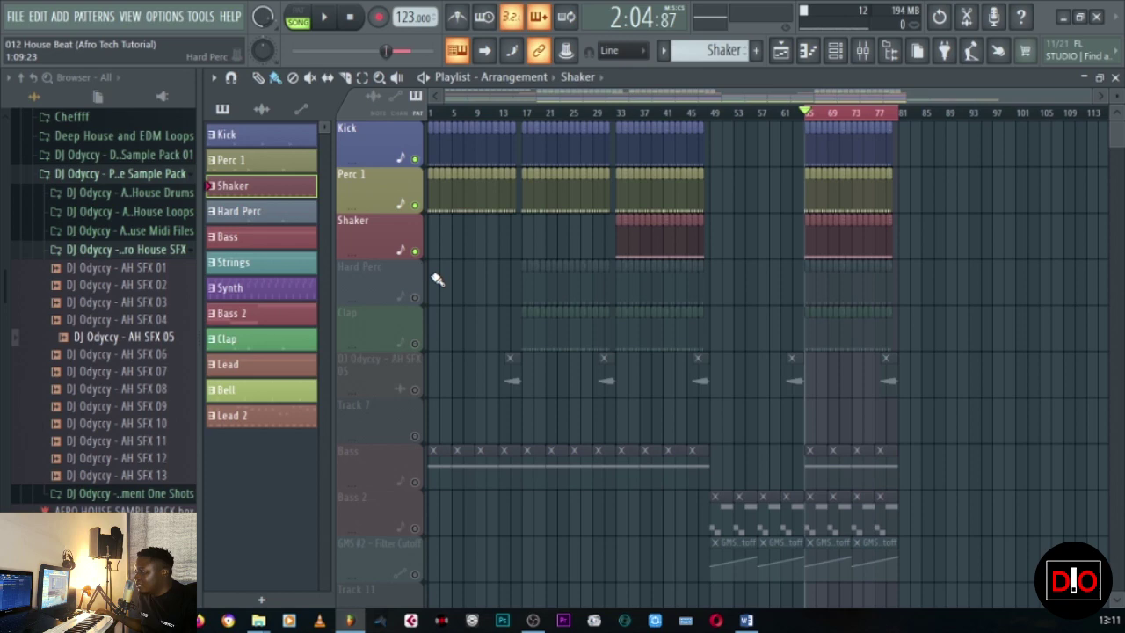
pyautogui.click(322, 18)
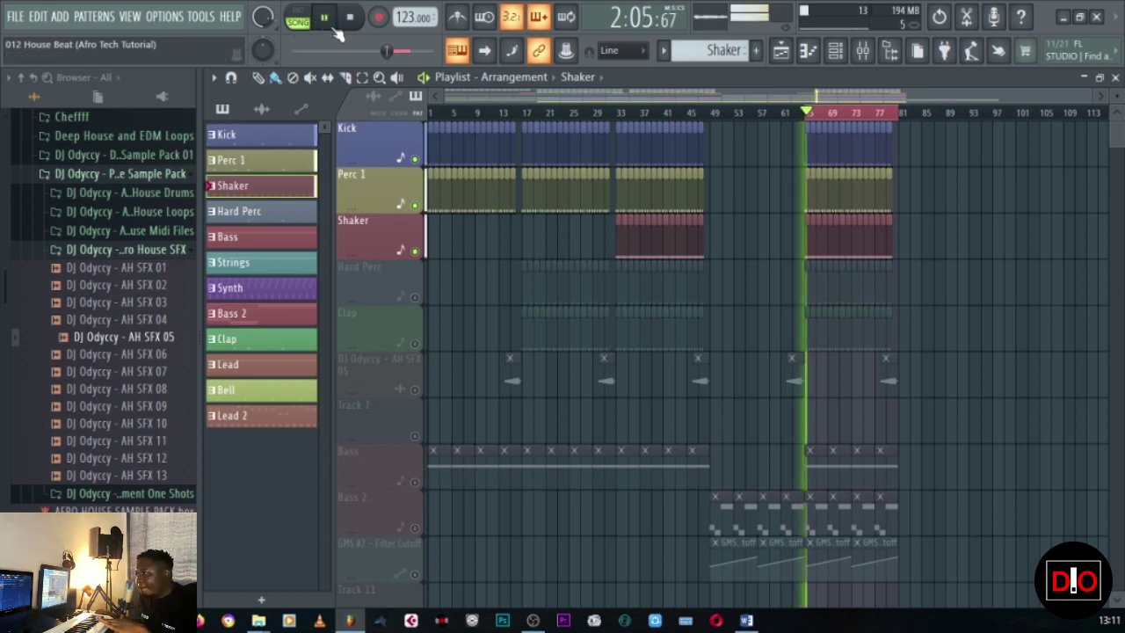
pyautogui.click(1112, 77)
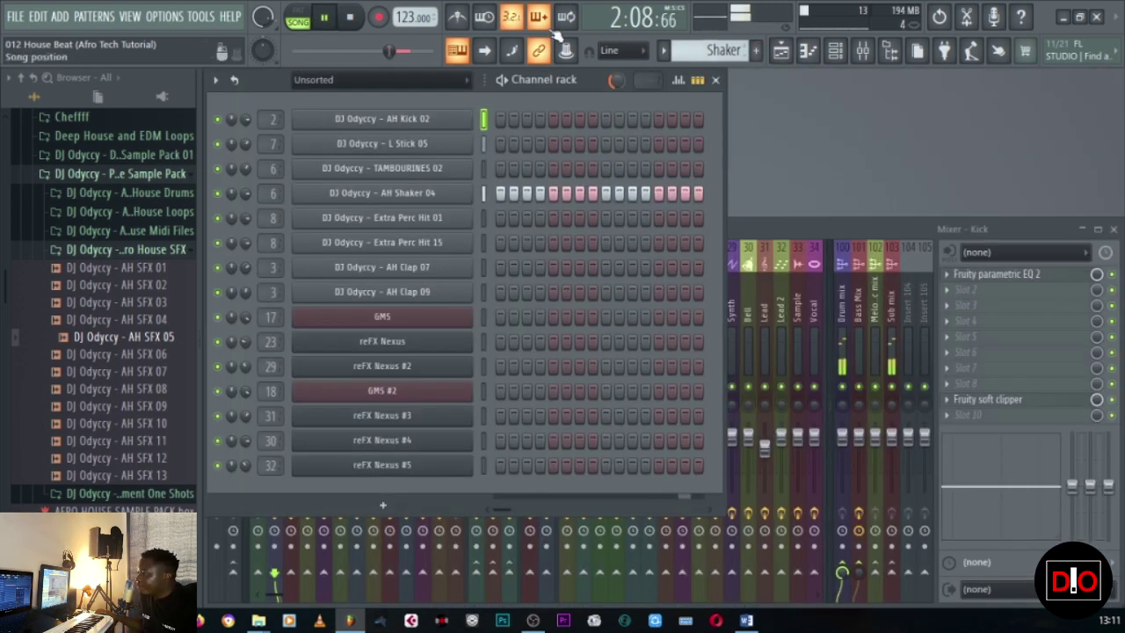
pyautogui.click(350, 18)
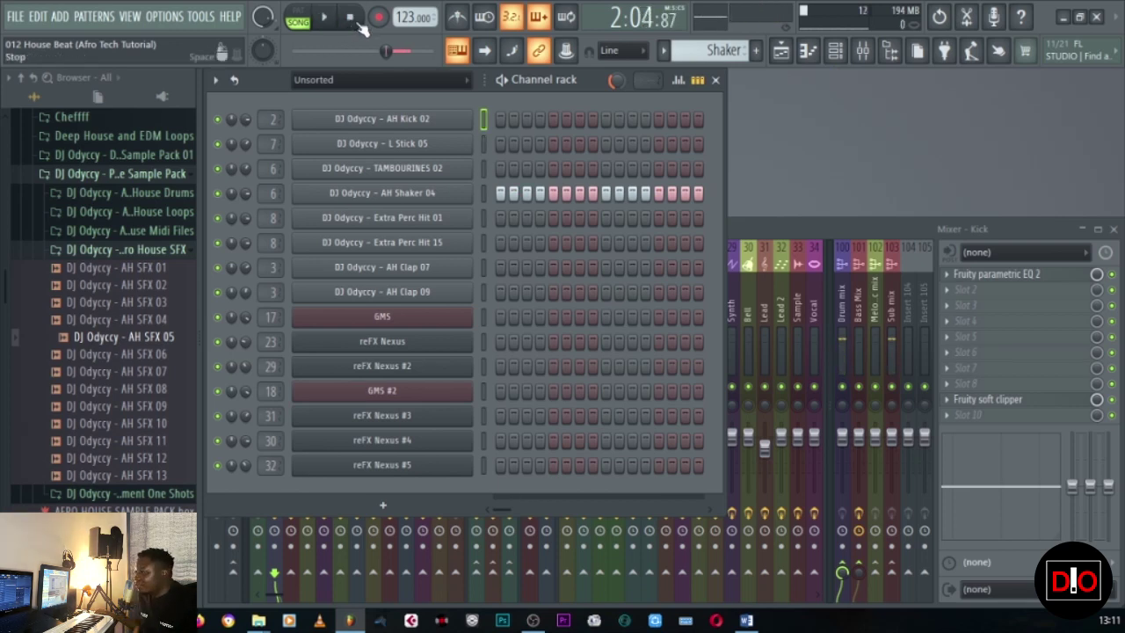
# - Raise the channel rack's swing while the Shaker pattern loops alone, and replay the groove in song mode
pyautogui.press('l')
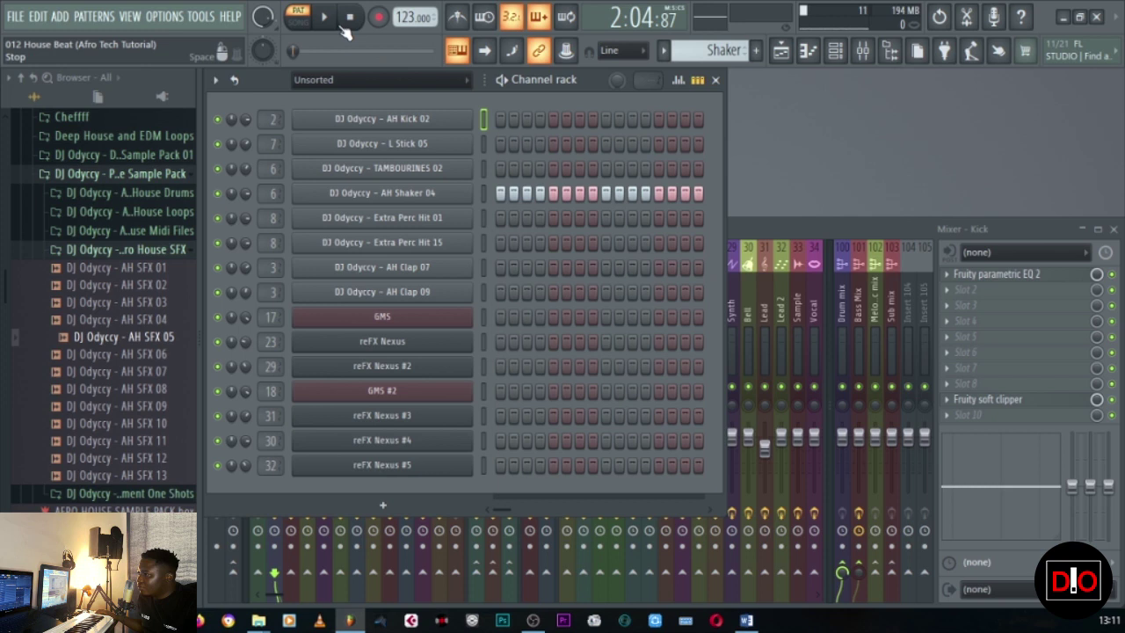
pyautogui.press('space')
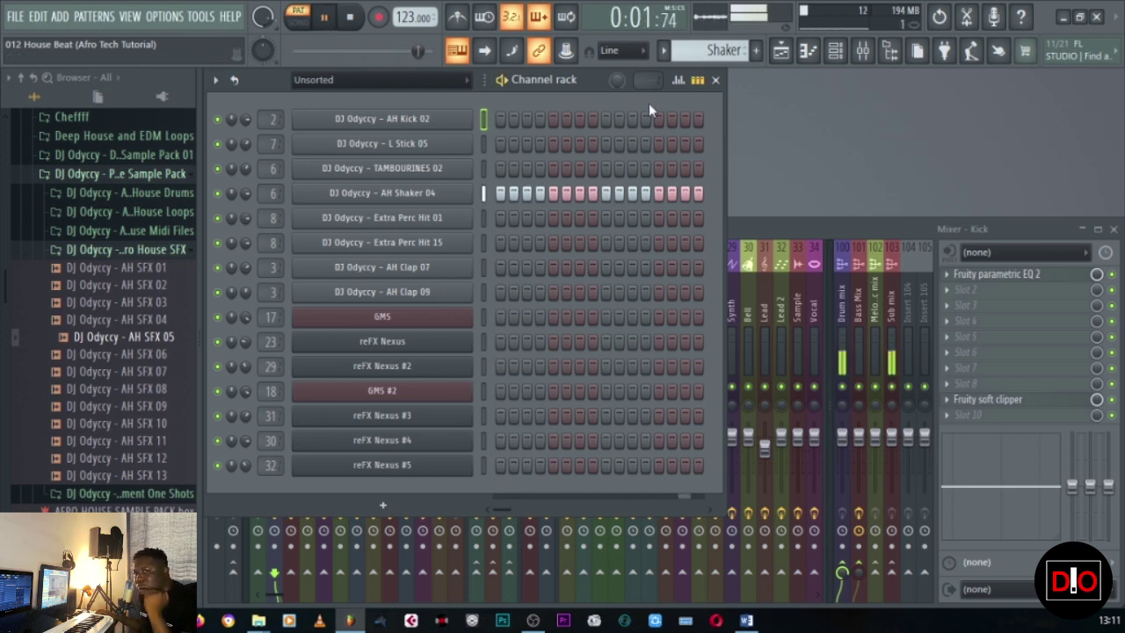
pyautogui.moveTo(617, 80); pyautogui.dragTo(617, 62)
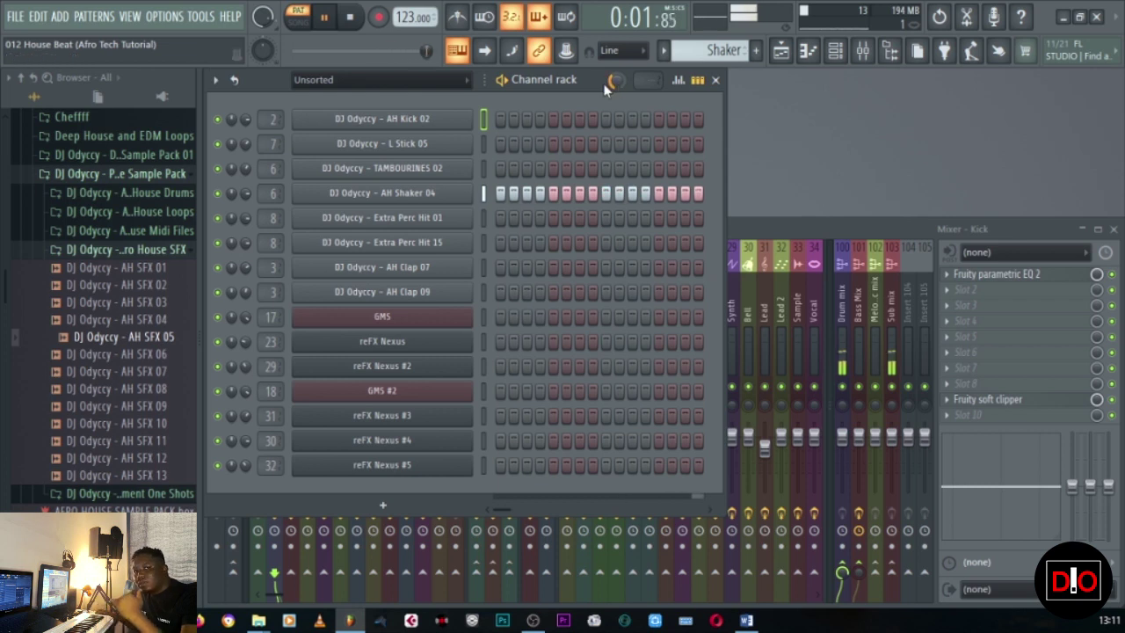
pyautogui.click(309, 25)
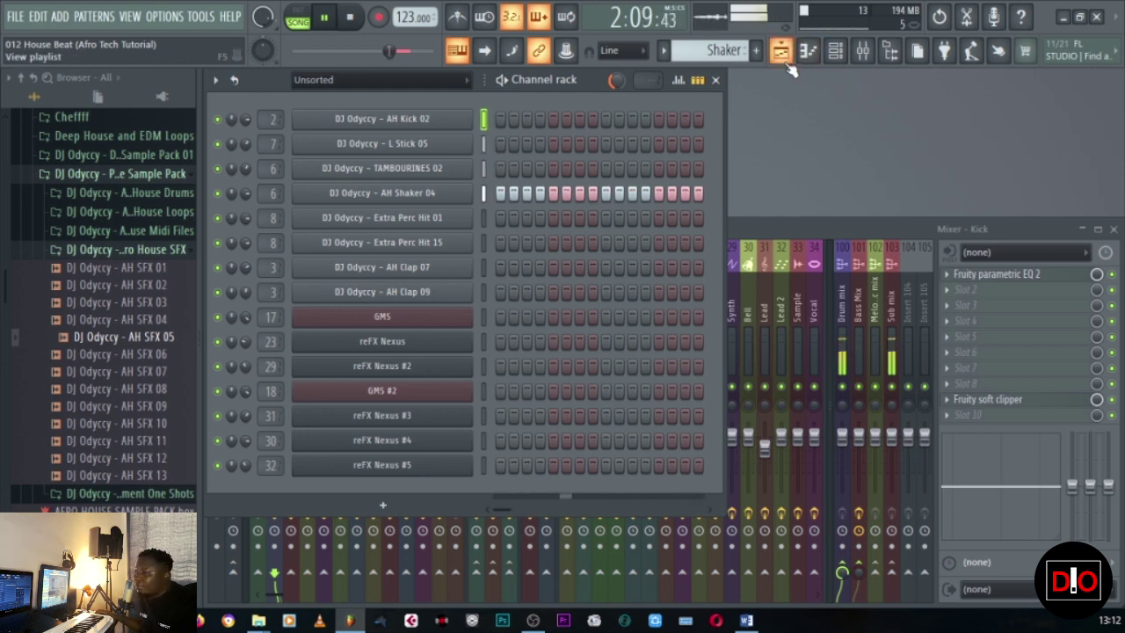
pyautogui.press('space')
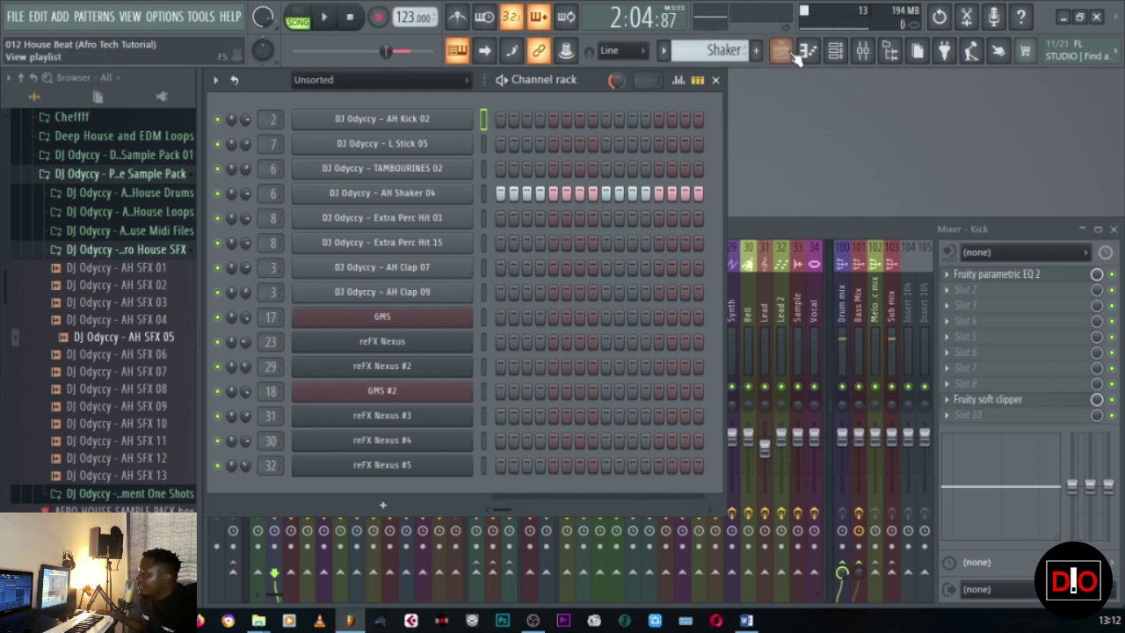
# - Return to the playlist, select the Hard Perc pattern, unmute its track and audition it in the song with its steps in view
pyautogui.click(793, 53)
pyautogui.click(272, 219)
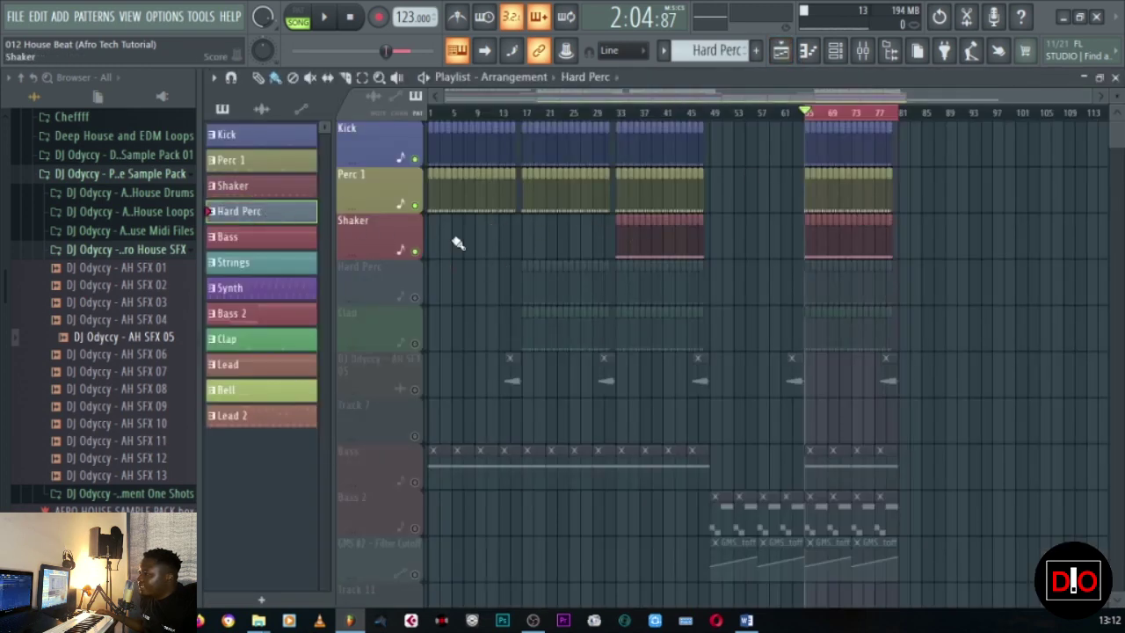
pyautogui.click(414, 298)
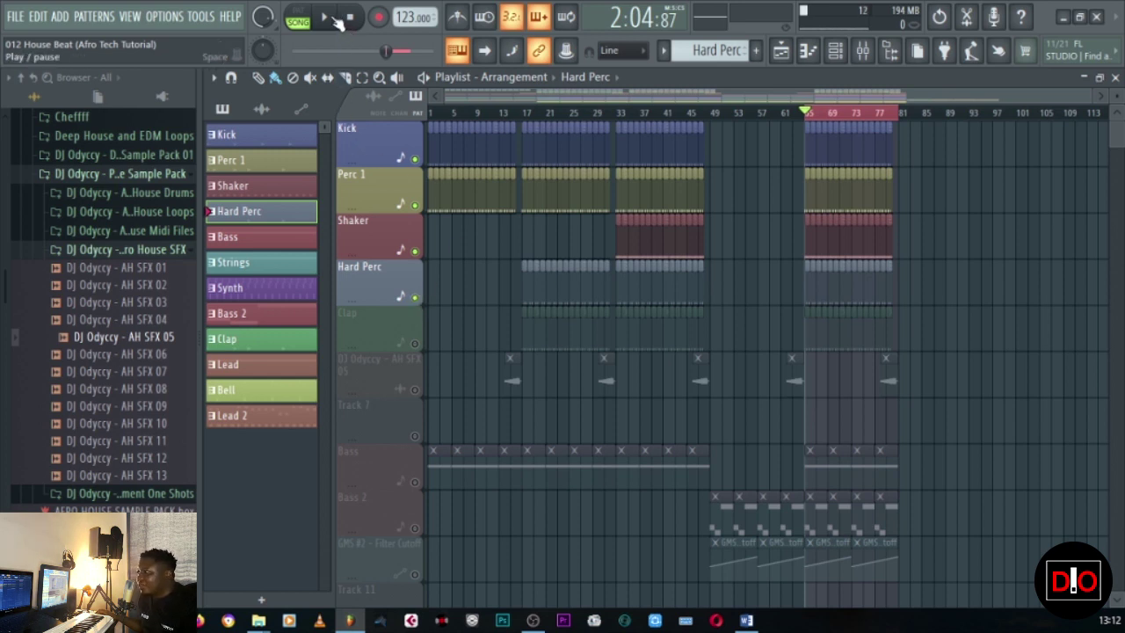
pyautogui.press('space')
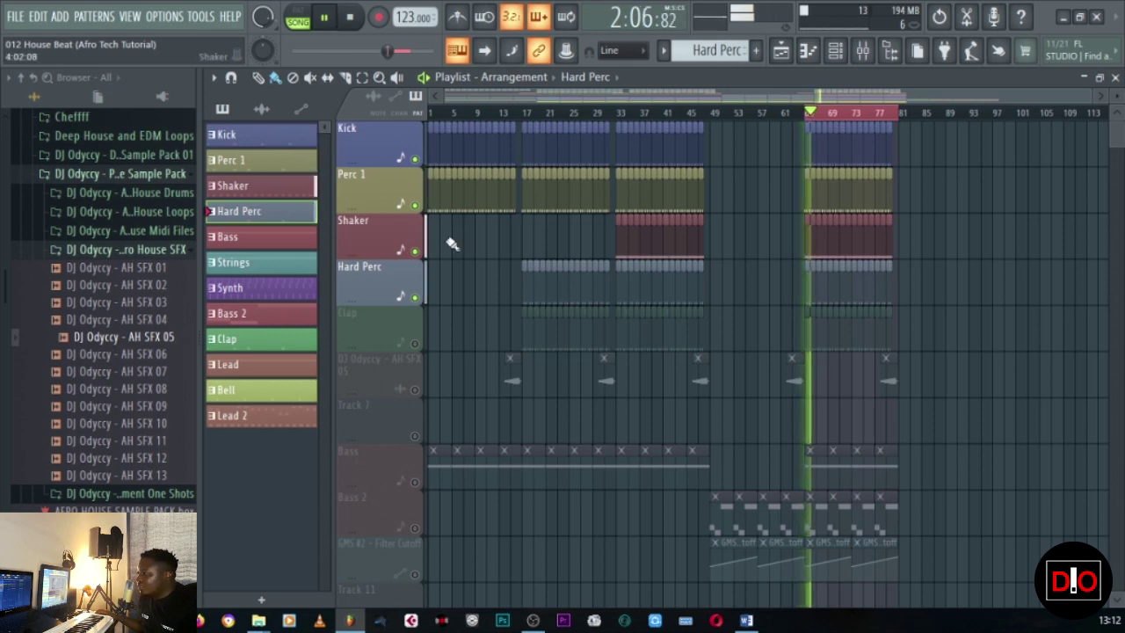
pyautogui.click(1098, 77)
pyautogui.click(351, 19)
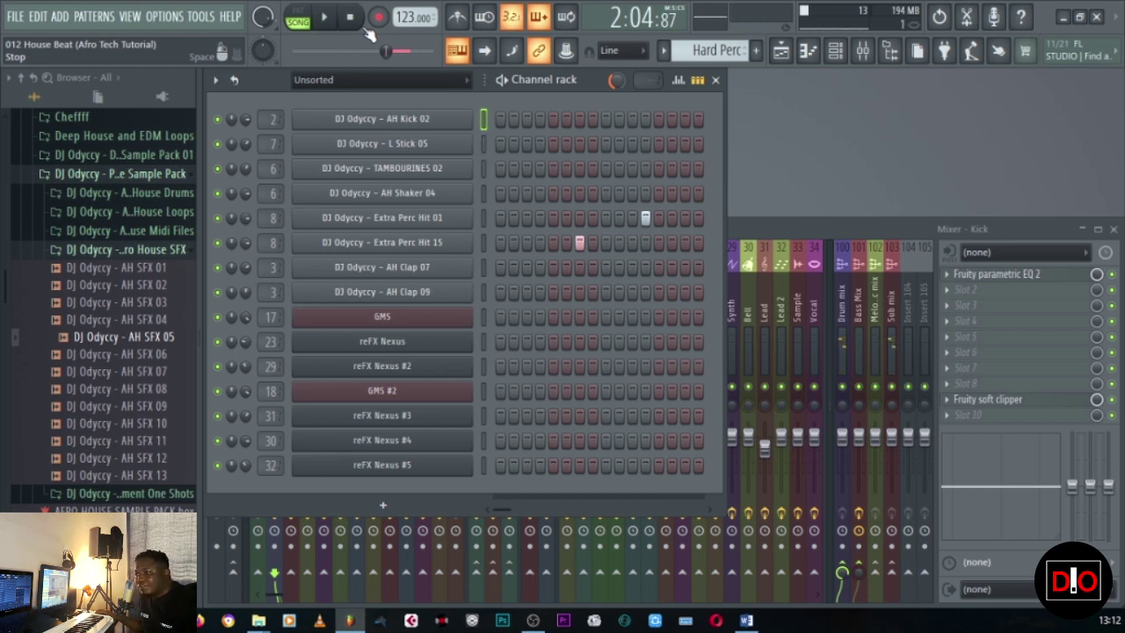
# - Audition the Hard Perc pattern on its own in pattern mode, and compare it with the full groove in song mode
pyautogui.click(298, 17)
pyautogui.press('space')
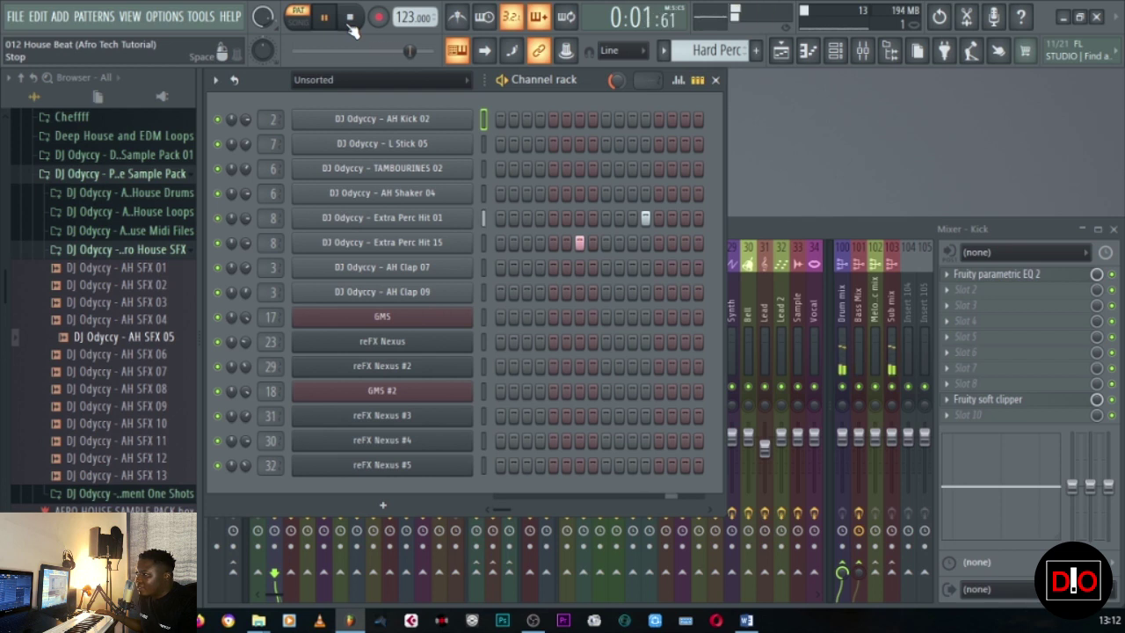
pyautogui.click(350, 19)
pyautogui.click(299, 19)
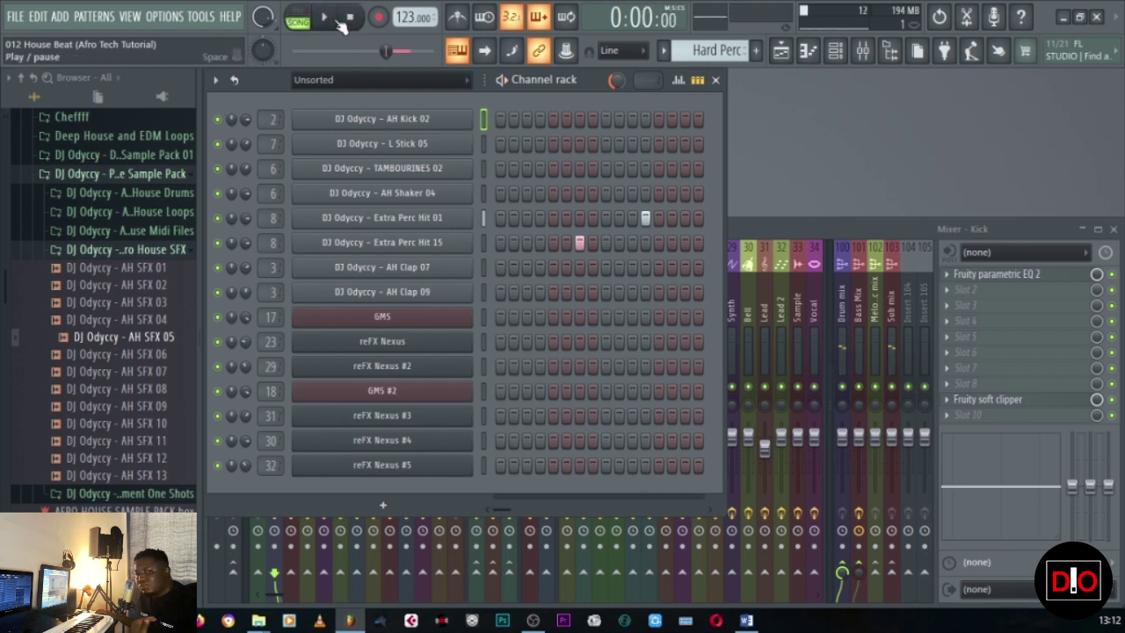
pyautogui.click(339, 24)
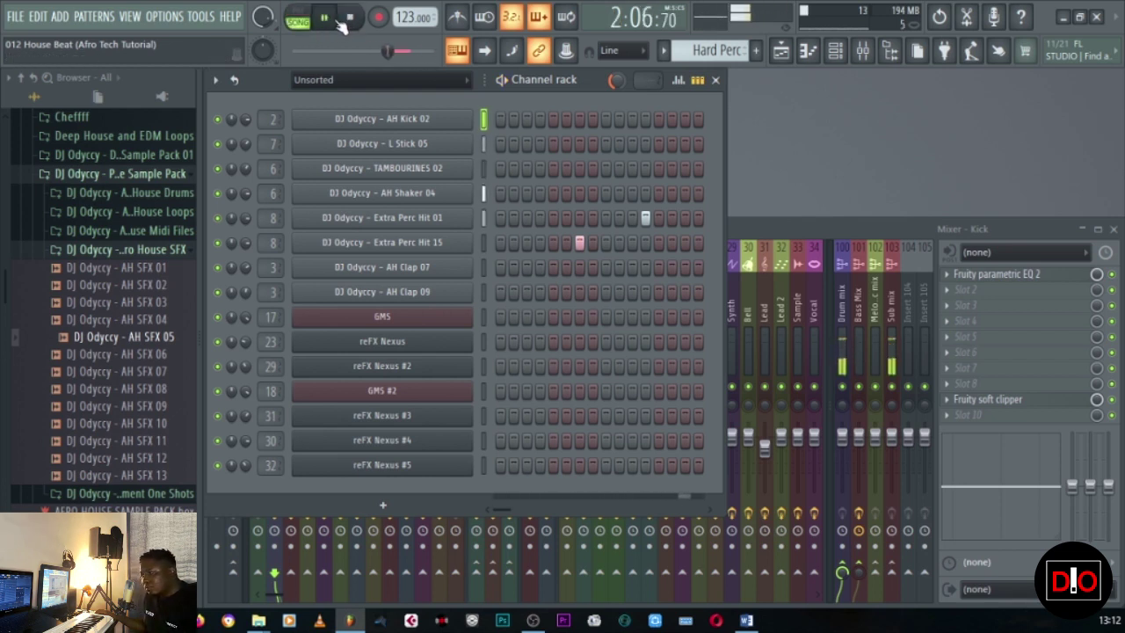
pyautogui.click(361, 19)
# - Return to the playlist, select the Bass pattern and unmute the Bass track, leaving the Clap track muted
pyautogui.click(780, 50)
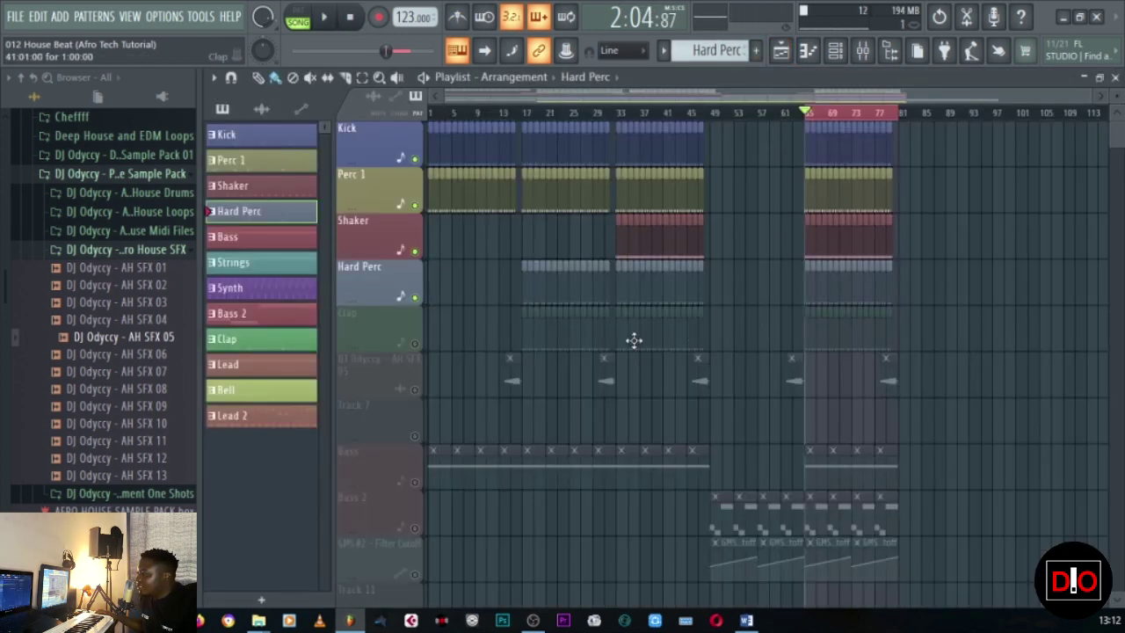
pyautogui.click(418, 344)
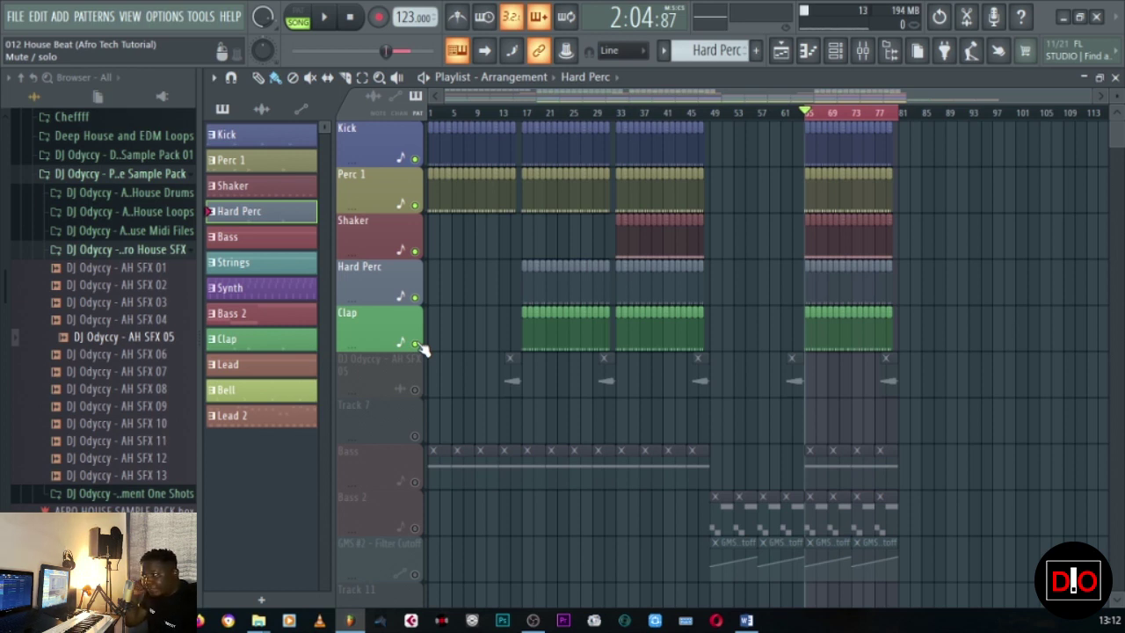
pyautogui.click(414, 344)
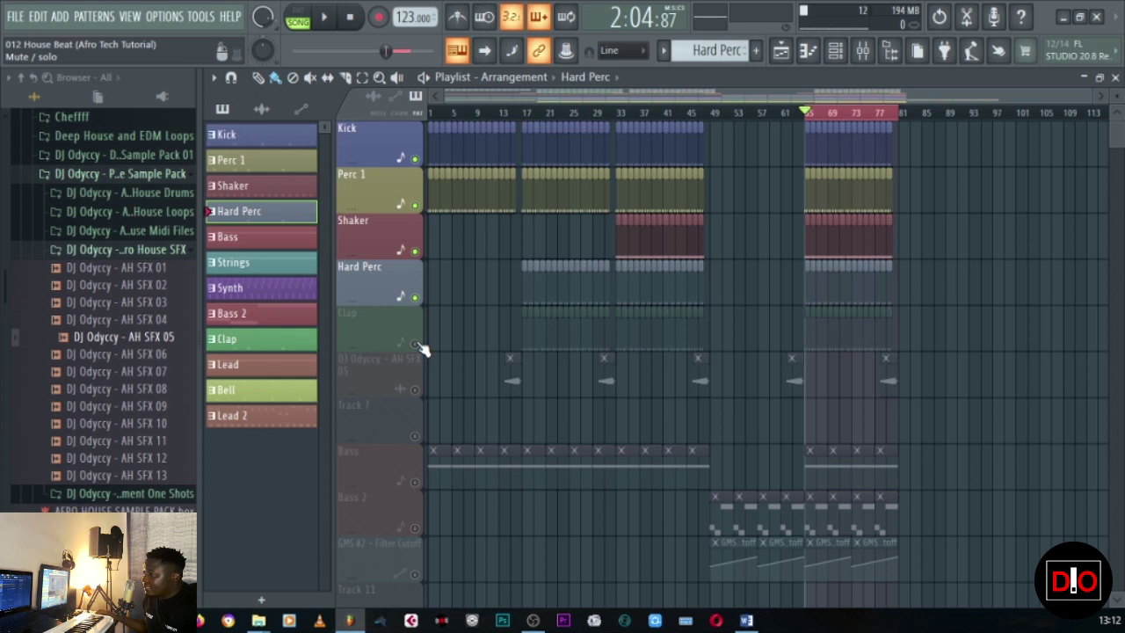
pyautogui.click(264, 237)
pyautogui.scroll(-2, 475, 394)
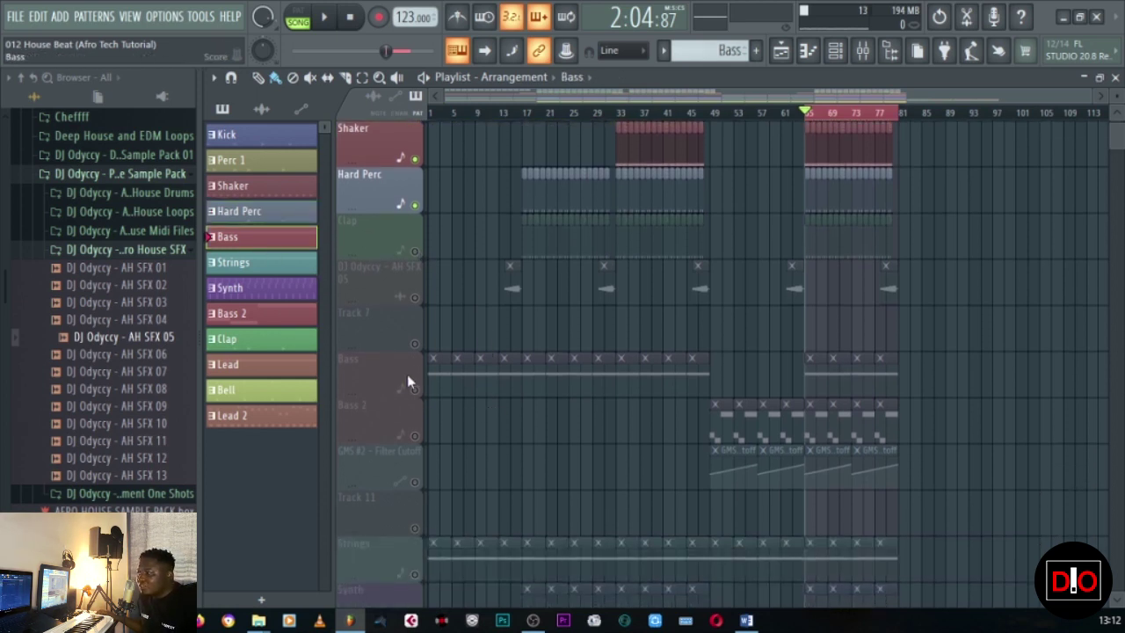
pyautogui.click(415, 388)
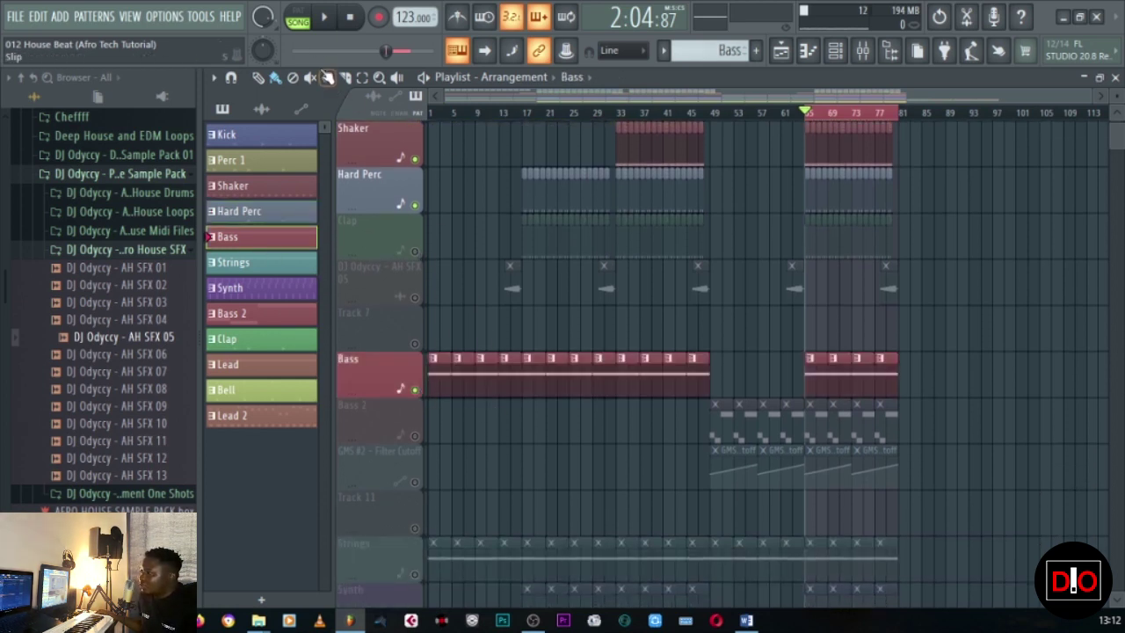
# - Play the song with the bass and examine the GMS channel's sustained note in the piano roll, and stop playback
pyautogui.click(327, 19)
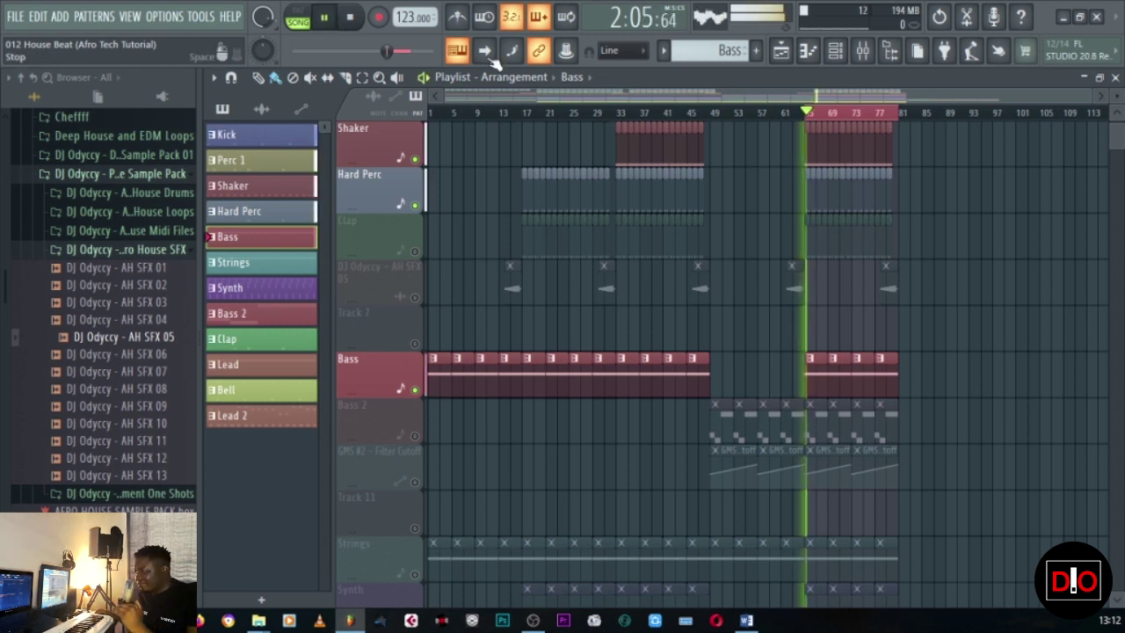
pyautogui.click(1116, 77)
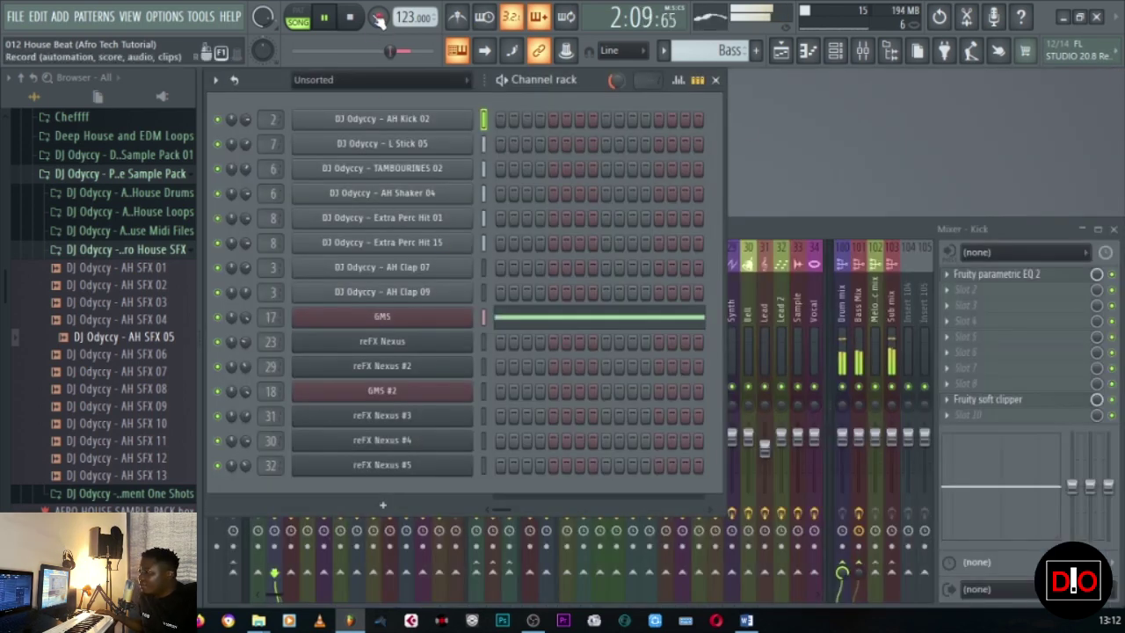
pyautogui.click(579, 326)
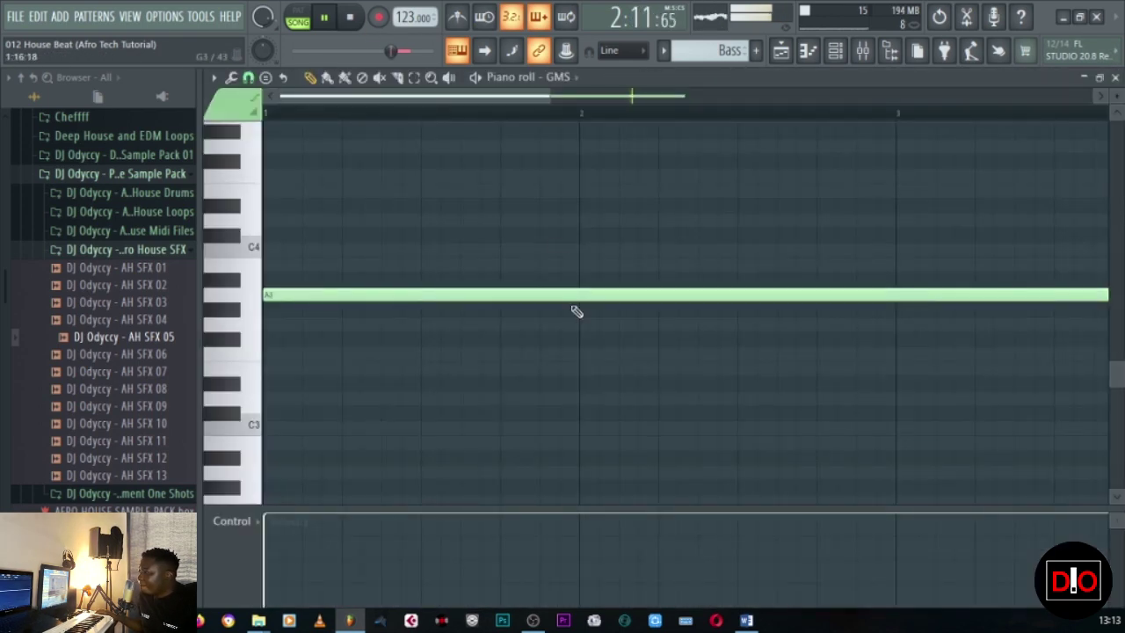
pyautogui.scroll(-3, 802, 124)
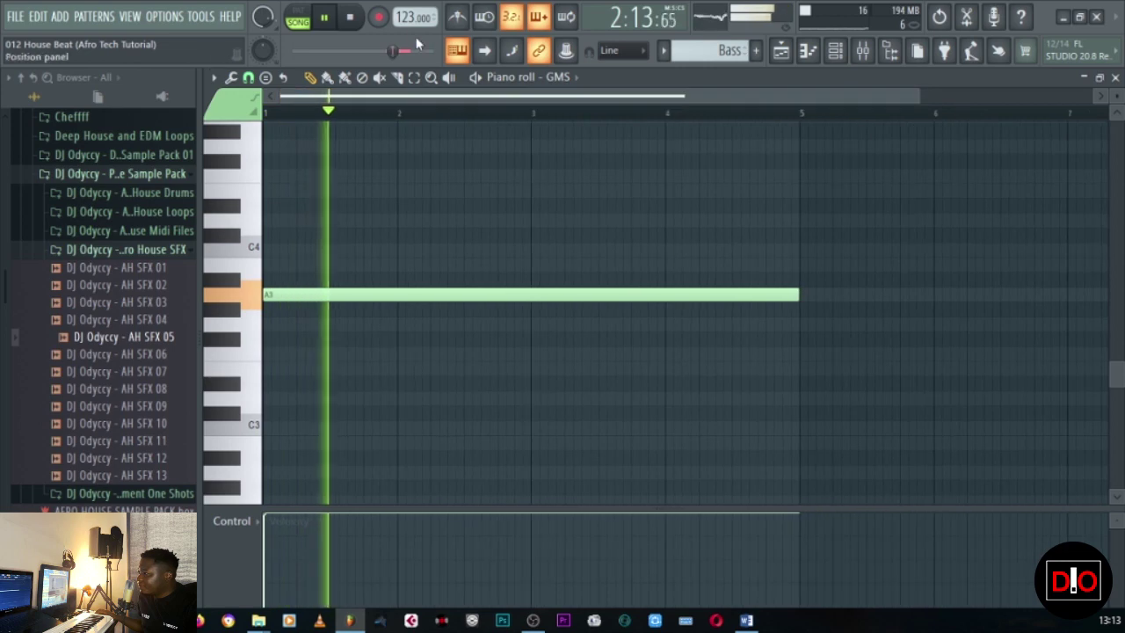
pyautogui.click(356, 18)
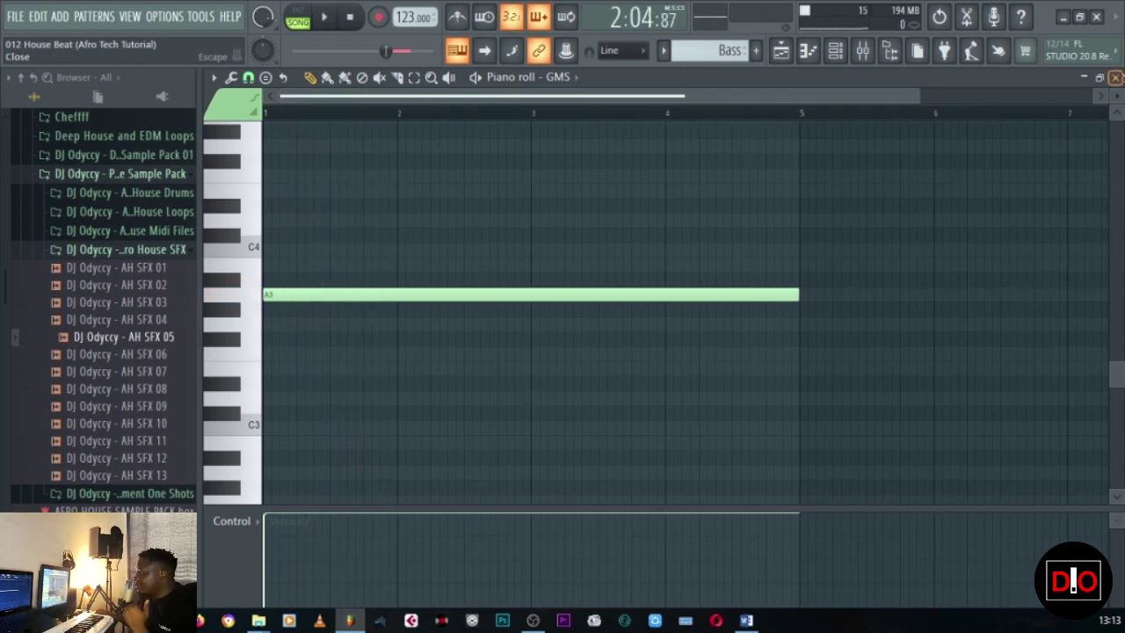
# - Close the piano roll and inspect the bass channel's GMS synth with its Analog Bass 4 TE program, and close the synth
pyautogui.click(1114, 77)
pyautogui.click(406, 321)
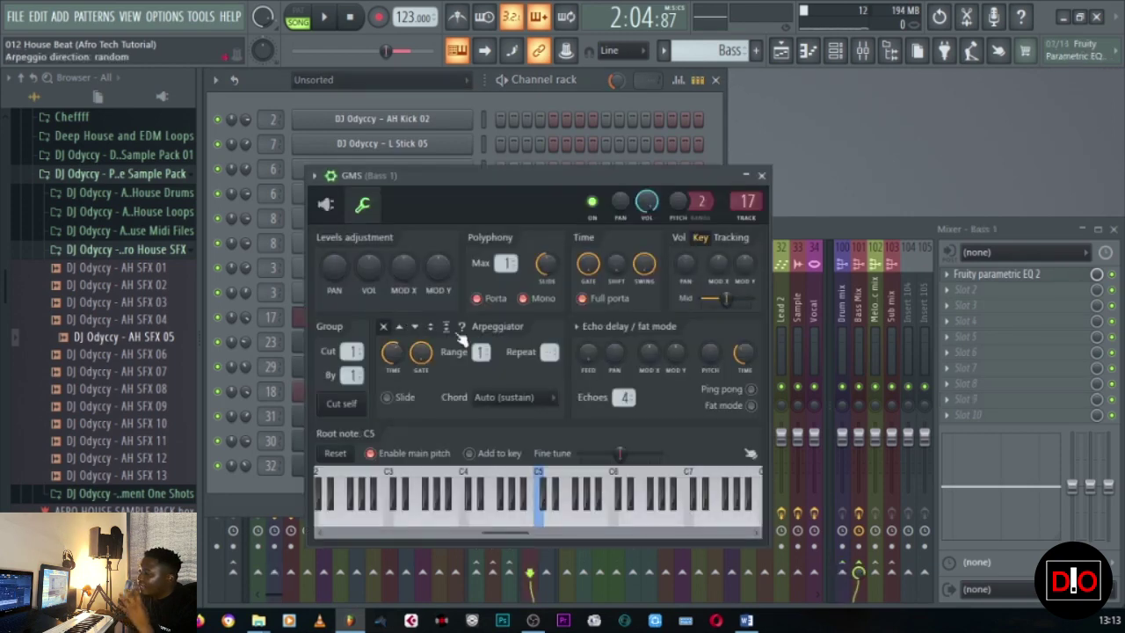
pyautogui.click(325, 205)
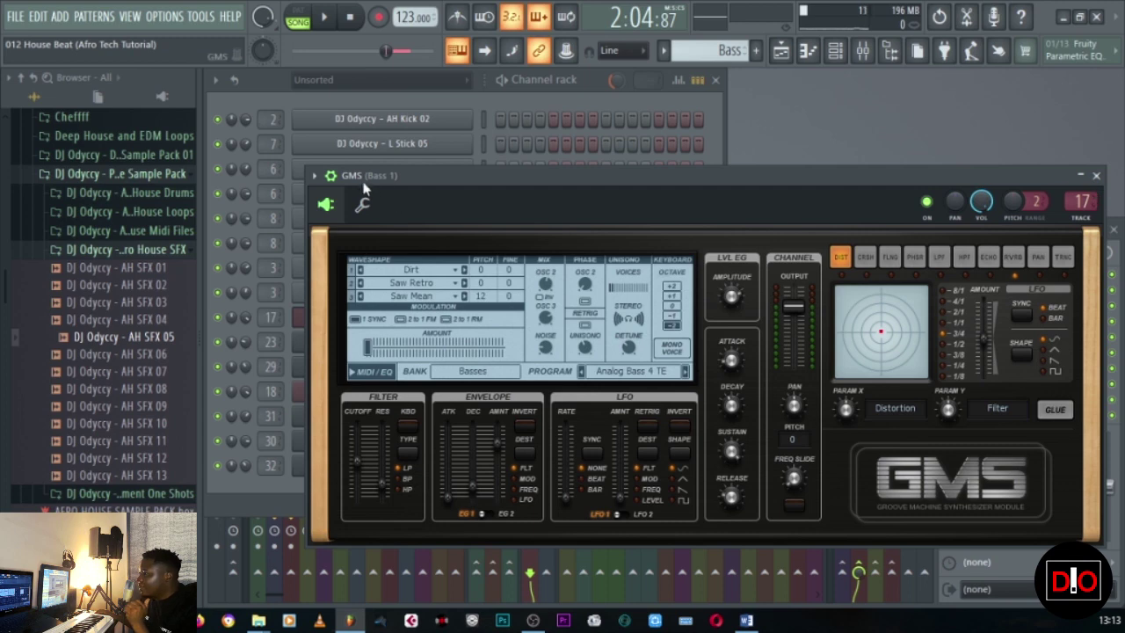
pyautogui.click(313, 175)
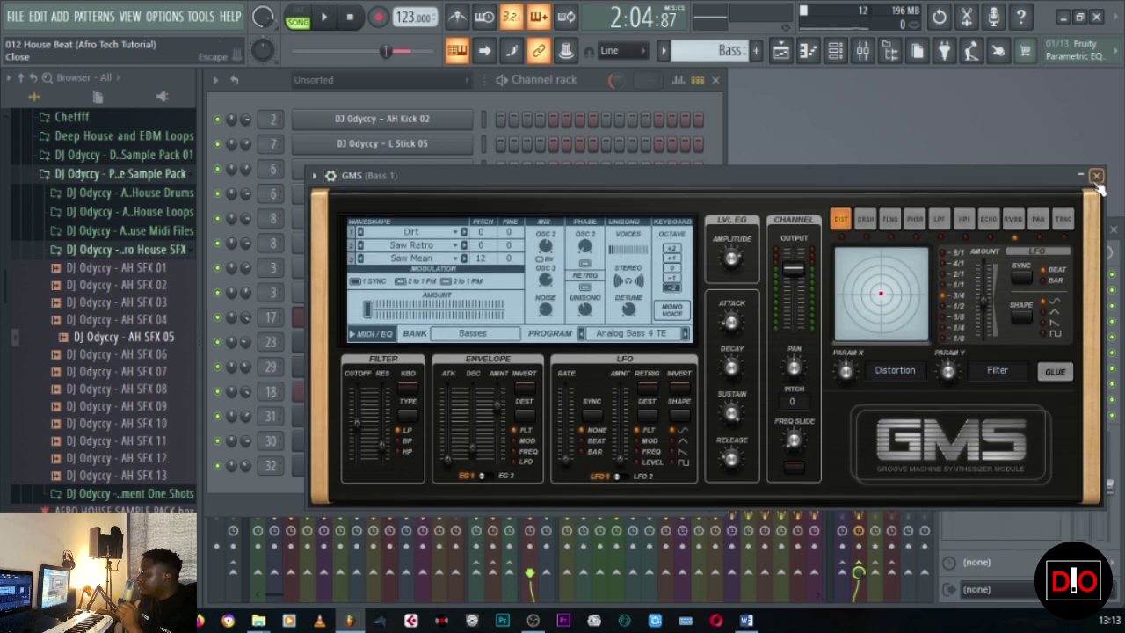
pyautogui.click(1096, 175)
# - Return to the playlist, select the Strings pattern, unmute its track and play the song with the channel rack in view
pyautogui.click(782, 51)
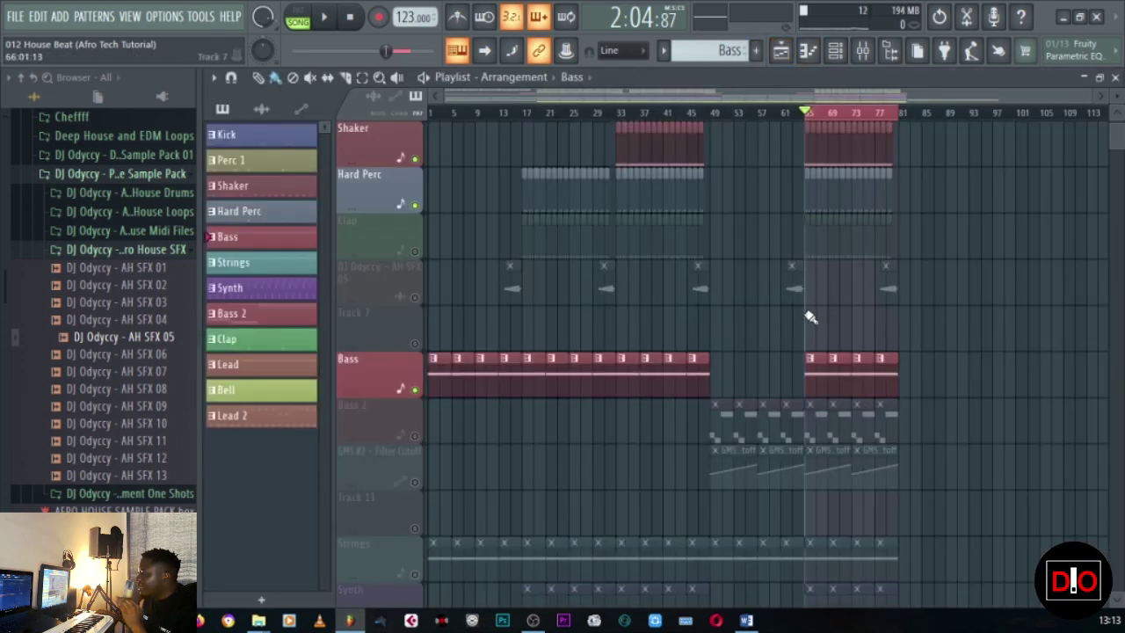
pyautogui.click(260, 263)
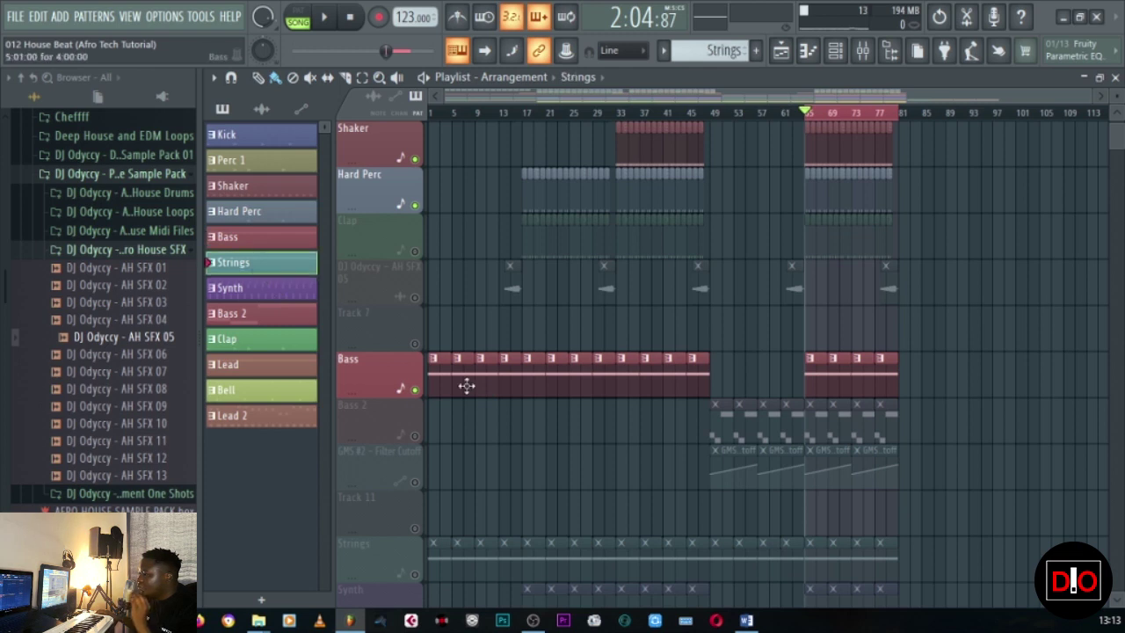
pyautogui.scroll(-4, 466, 404)
pyautogui.click(415, 390)
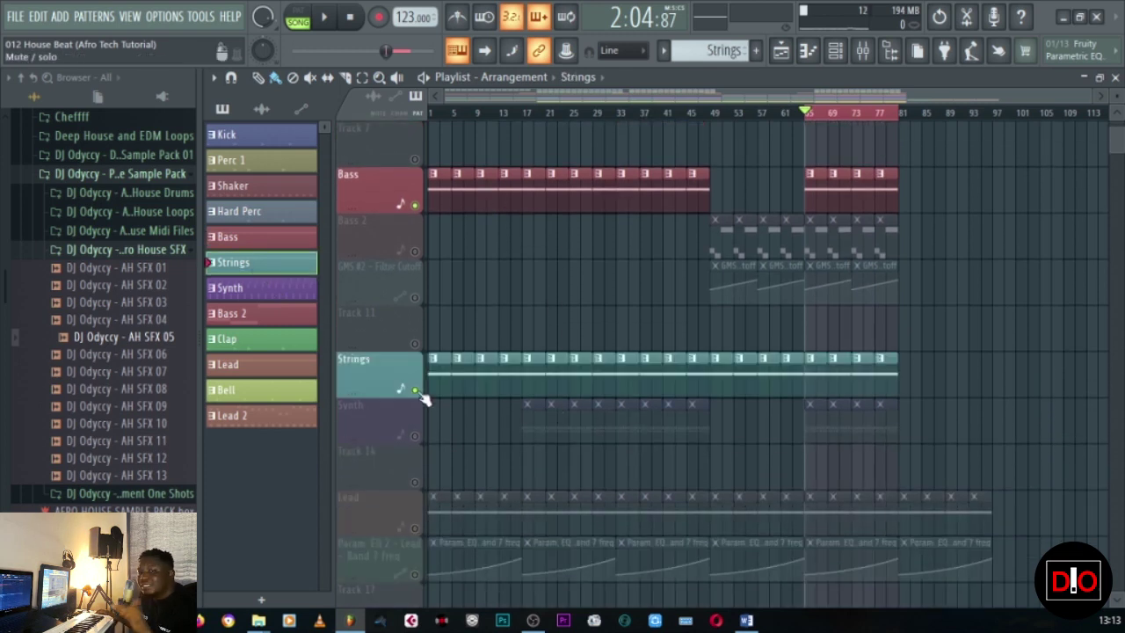
pyautogui.click(326, 19)
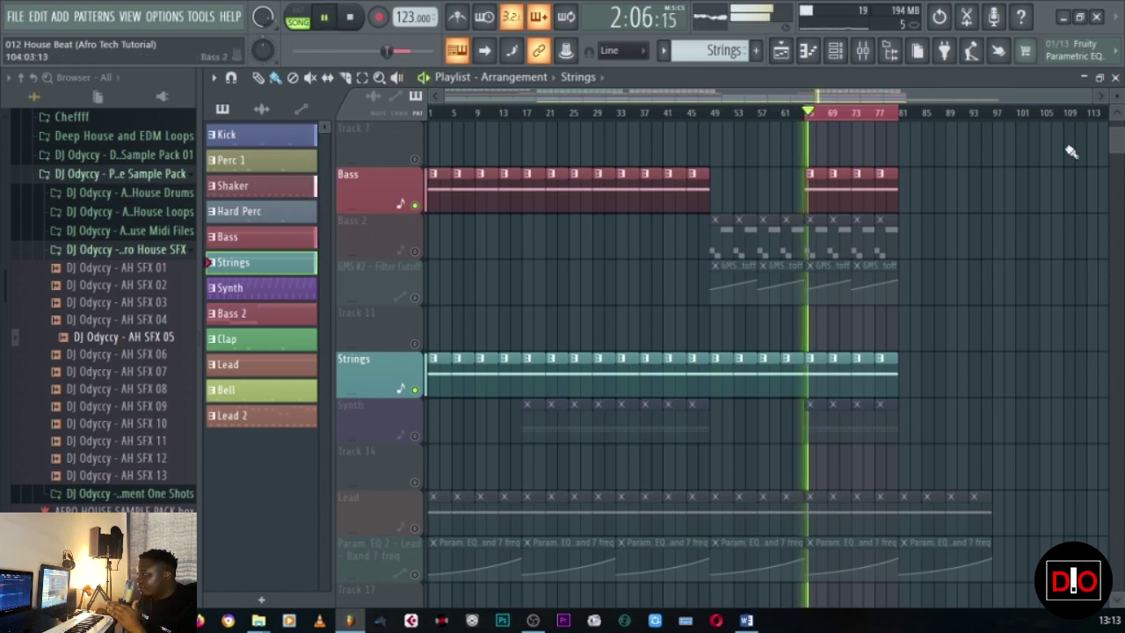
pyautogui.click(1111, 76)
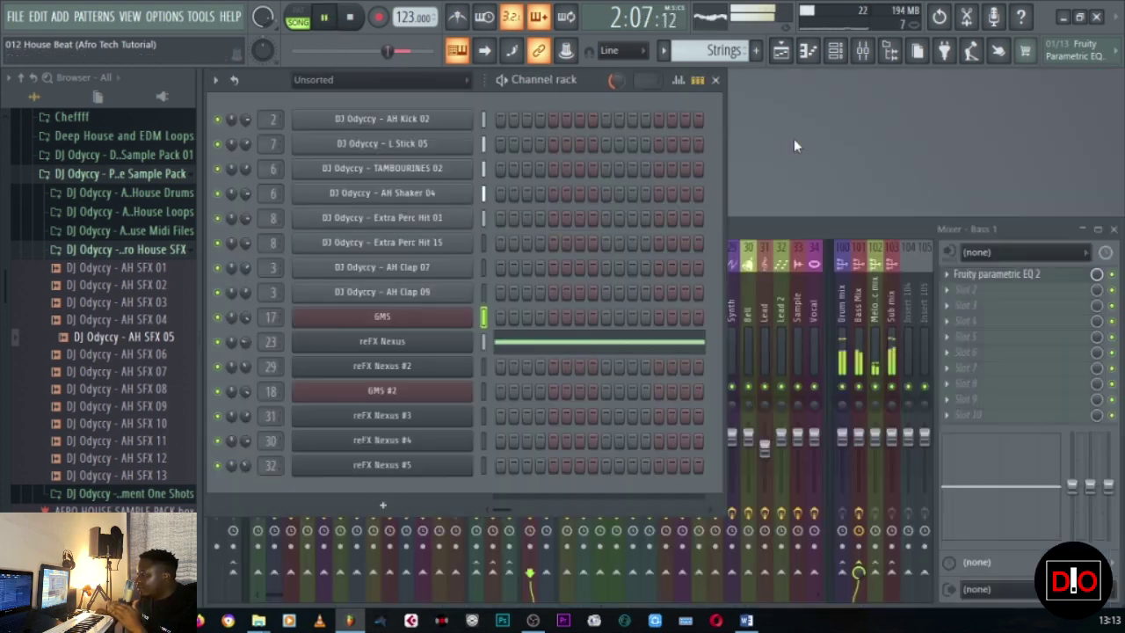
# - Check the preset loaded in the strings channel's reFX Nexus, stop playback, and examine the channel's note in the piano roll
pyautogui.click(420, 350)
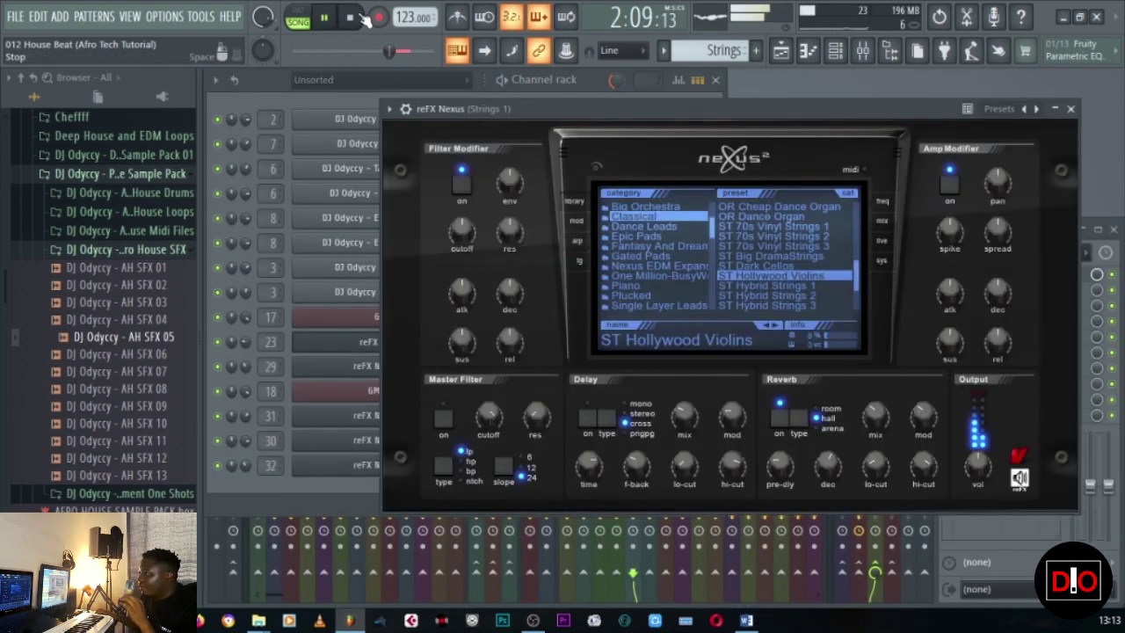
pyautogui.press('space')
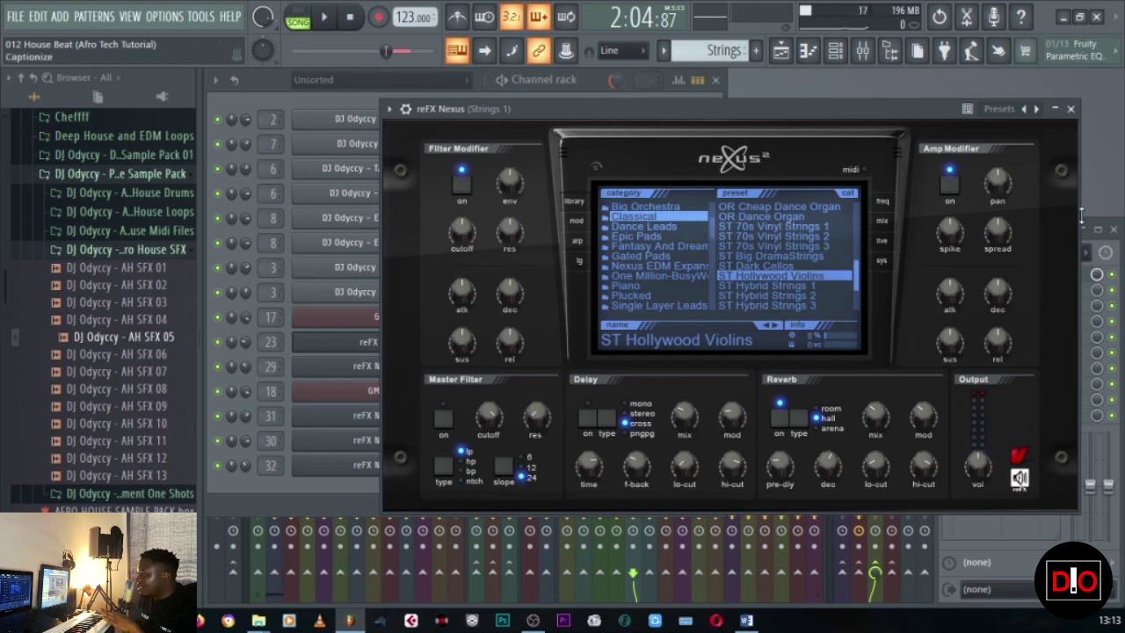
pyautogui.click(1071, 108)
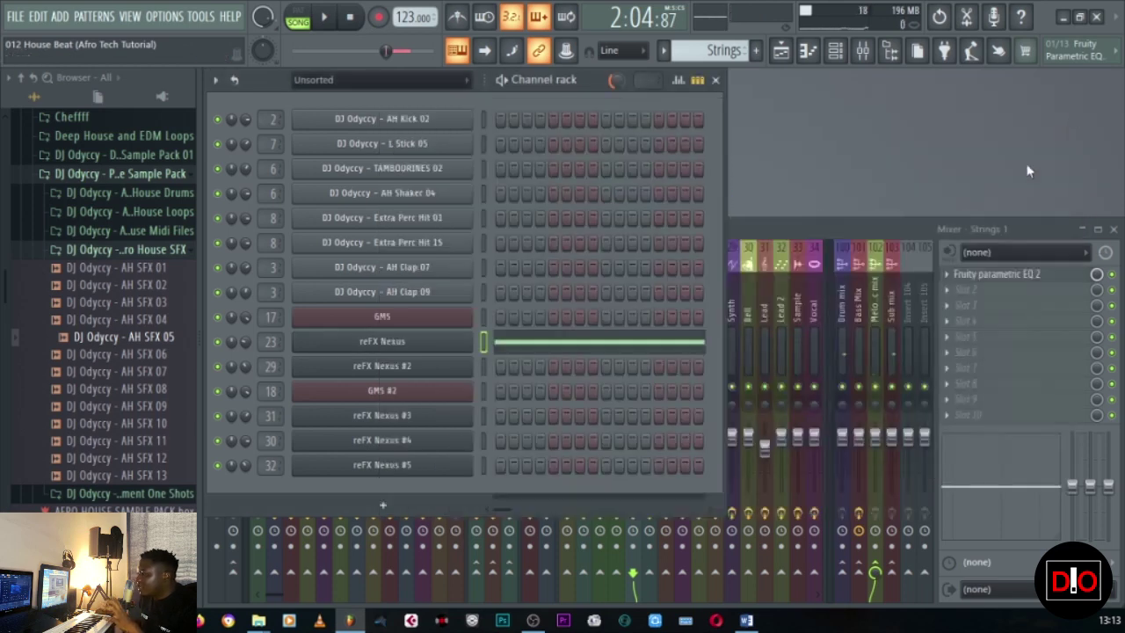
pyautogui.click(594, 348)
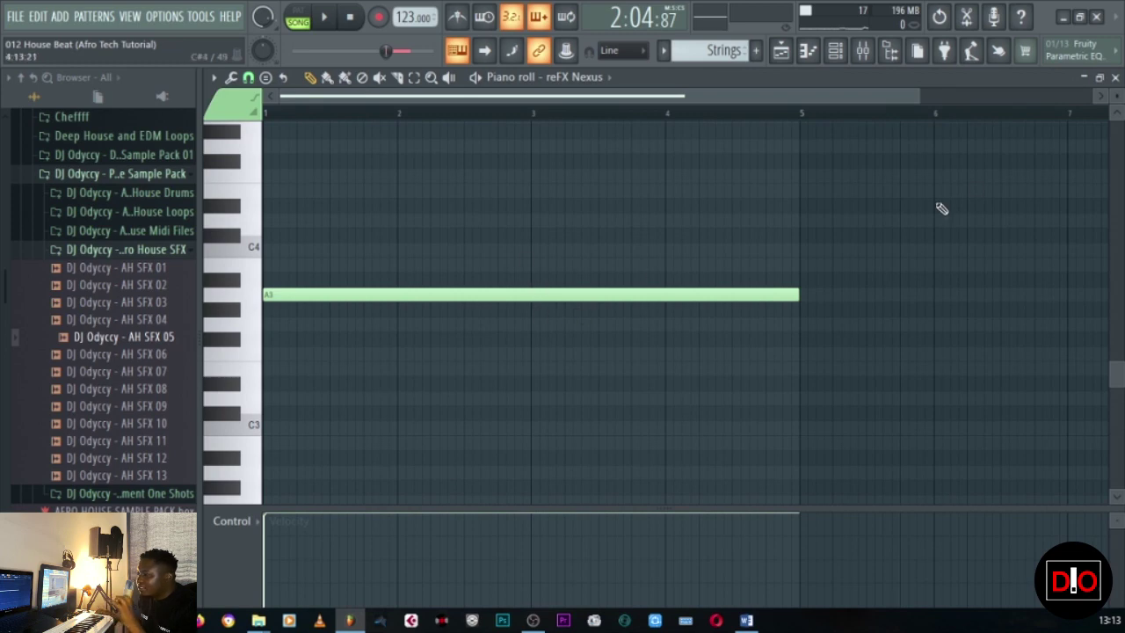
pyautogui.click(1115, 78)
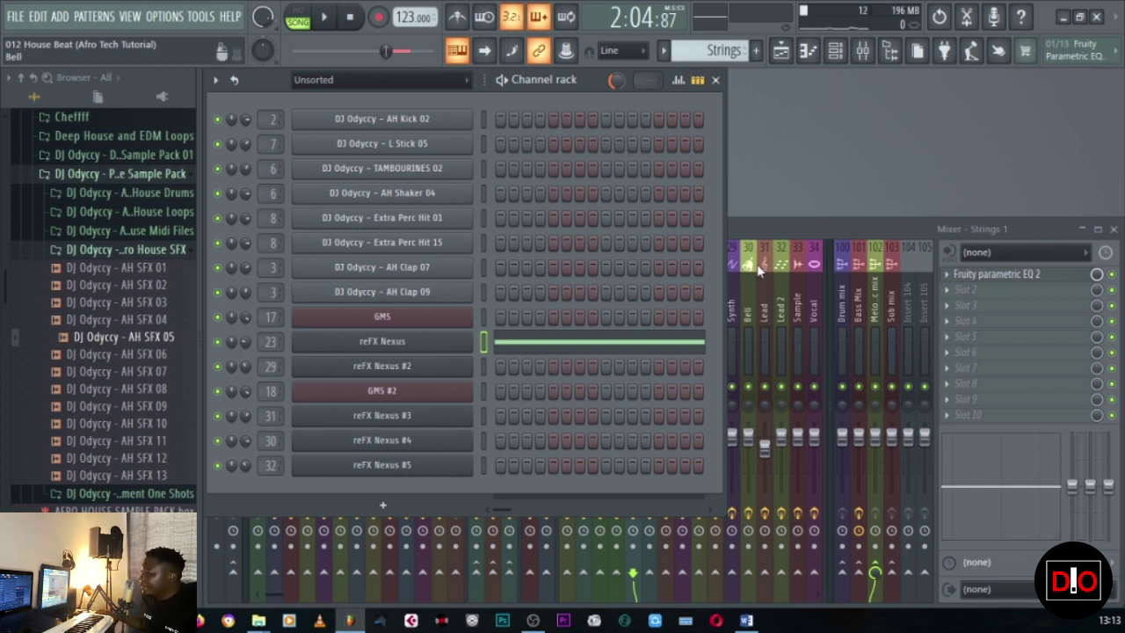
# - Raise the band 7 cutoff frequency slightly in the Strings 1 mixer track's Fruity Parametric EQ 2 while the song plays
pyautogui.click(763, 235)
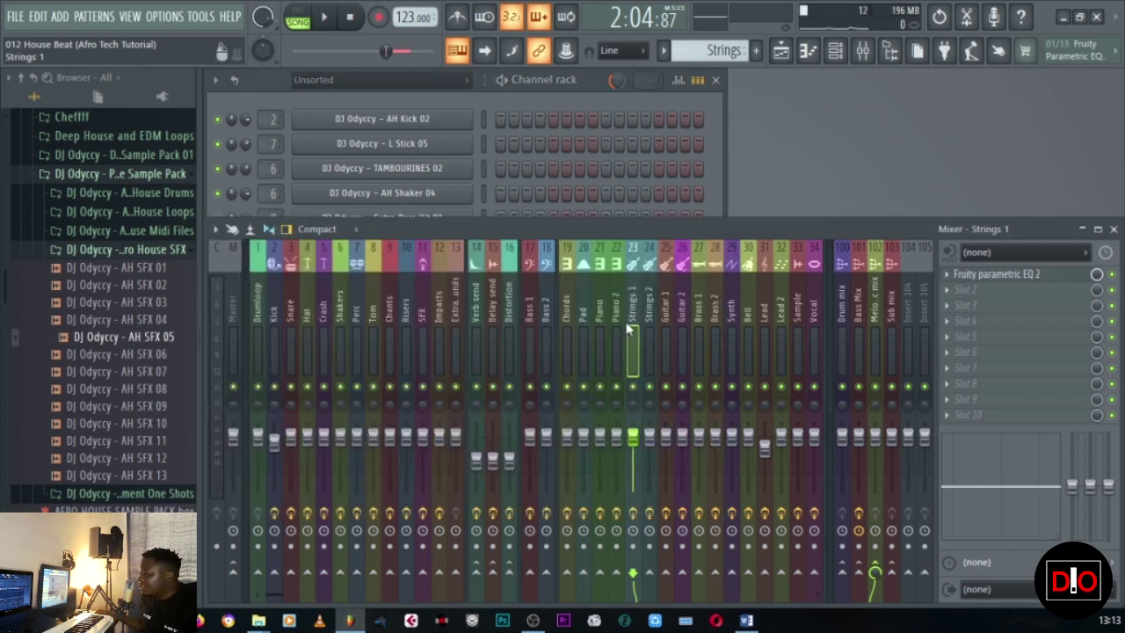
pyautogui.click(975, 274)
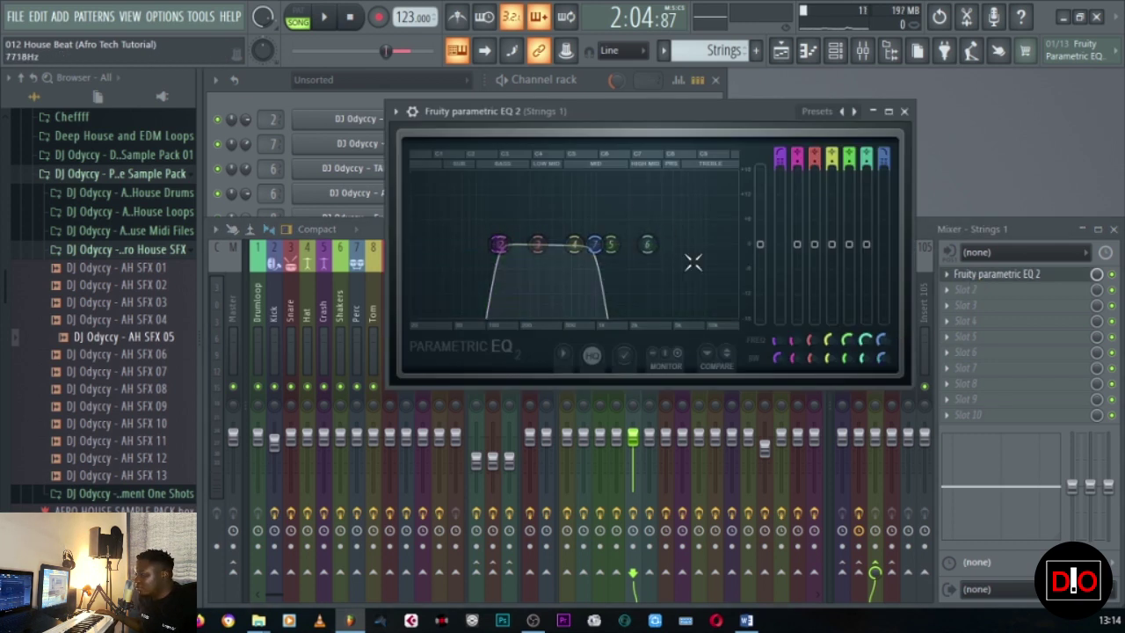
pyautogui.press('space')
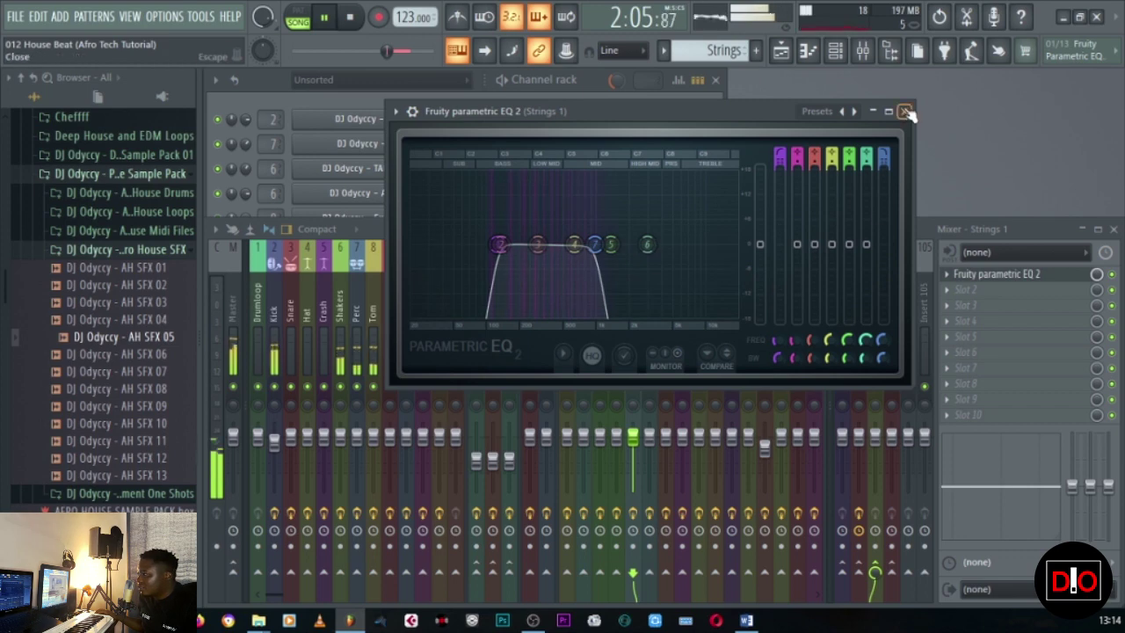
pyautogui.moveTo(883, 340)
pyautogui.mouseDown()
pyautogui.moveTo(883, 271)
pyautogui.moveTo(883, 347)
pyautogui.mouseUp()
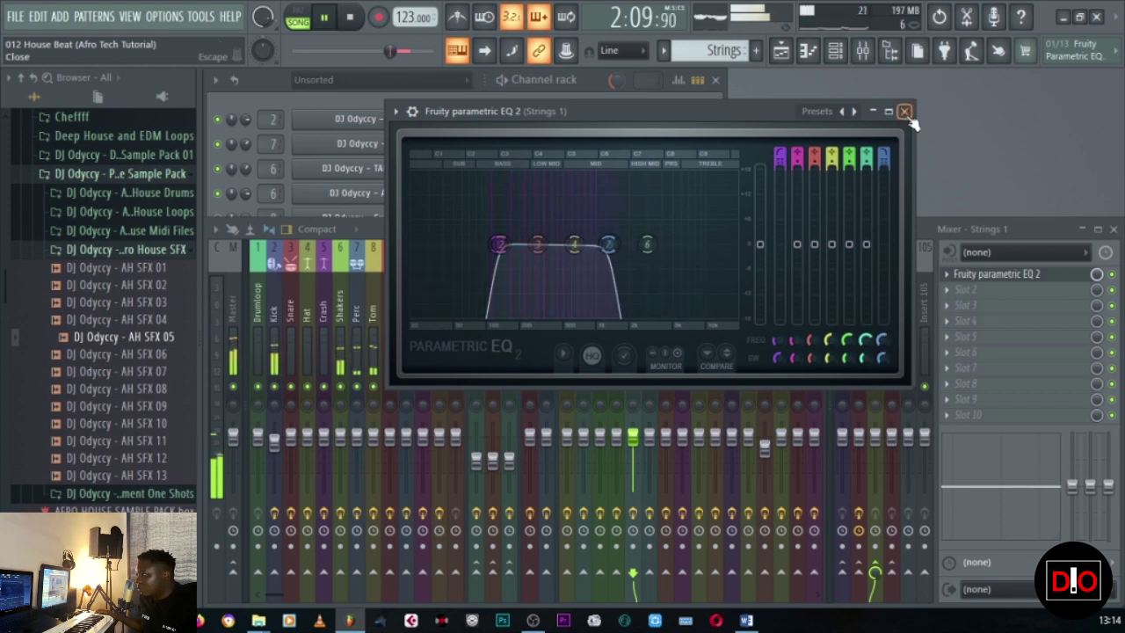
pyautogui.click(904, 111)
pyautogui.press('space')
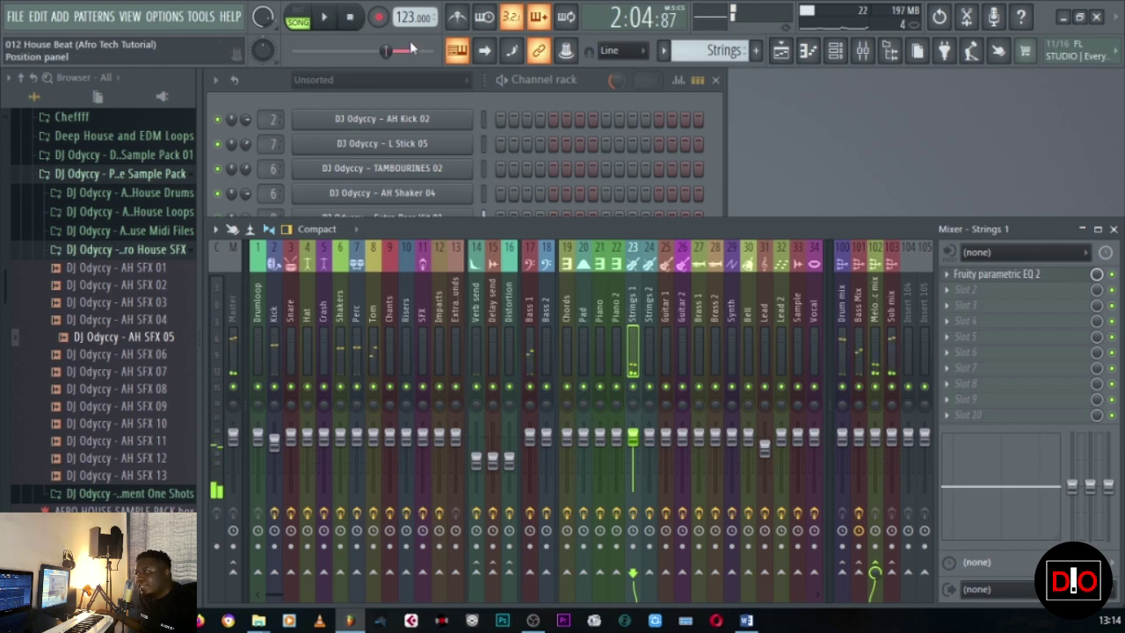
# - Return to the playlist, select the Synth pattern, unmute the Synth track and play the song
pyautogui.click(781, 50)
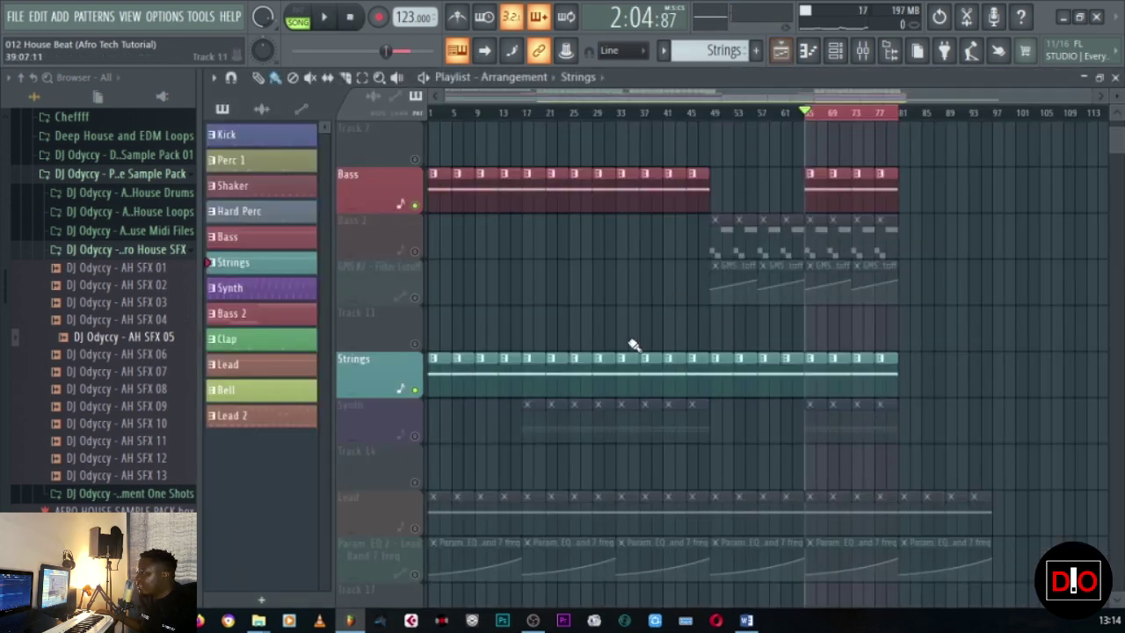
pyautogui.click(251, 297)
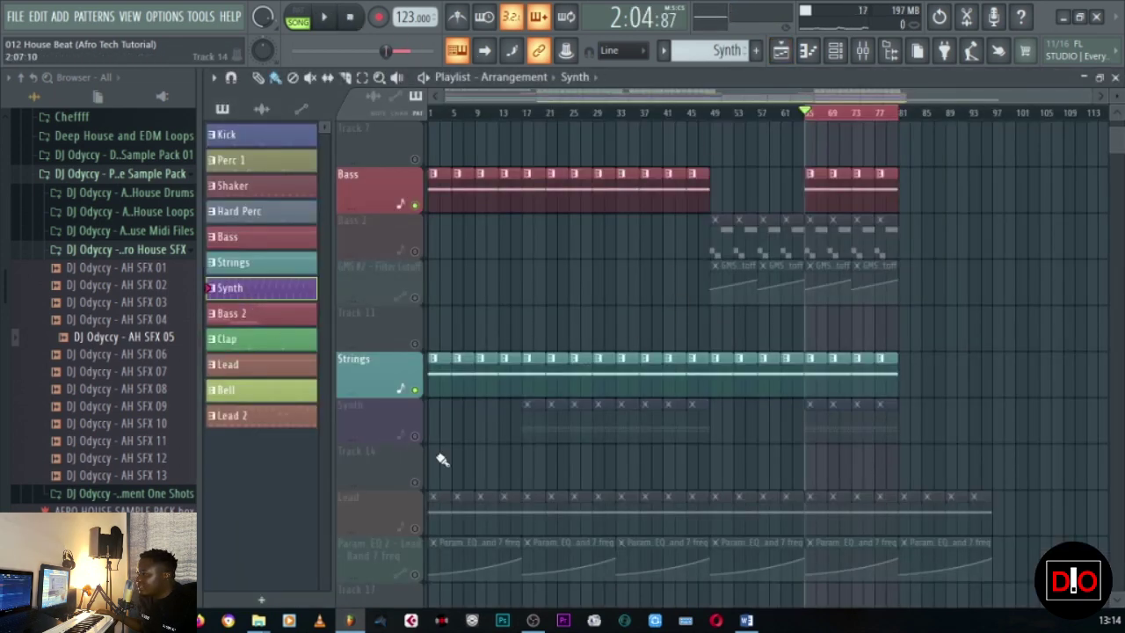
pyautogui.click(415, 435)
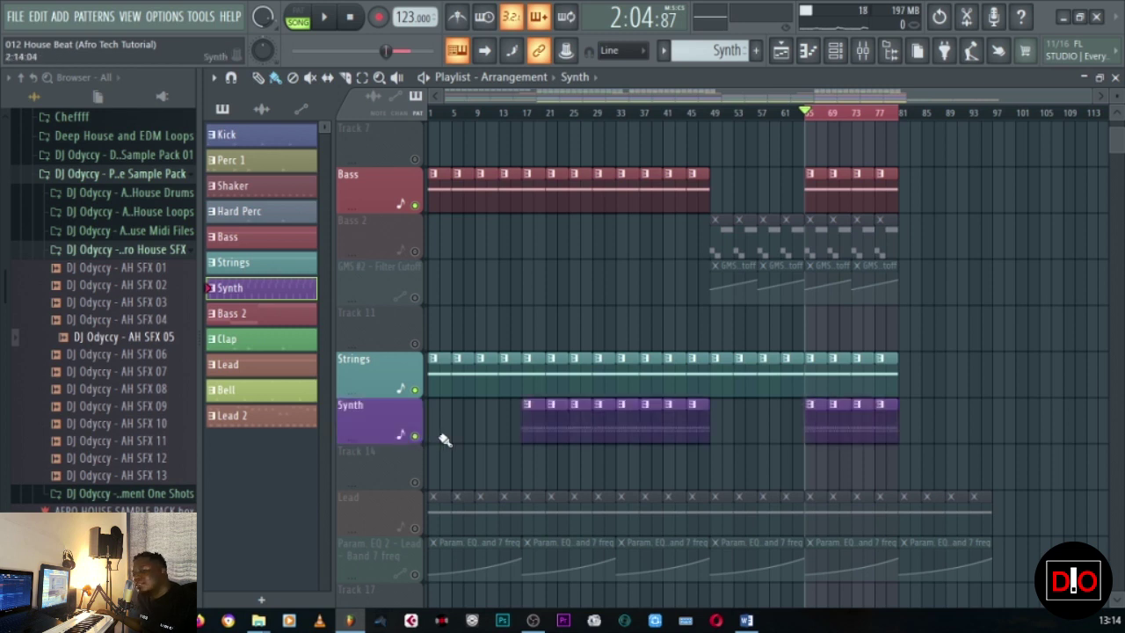
pyautogui.click(326, 18)
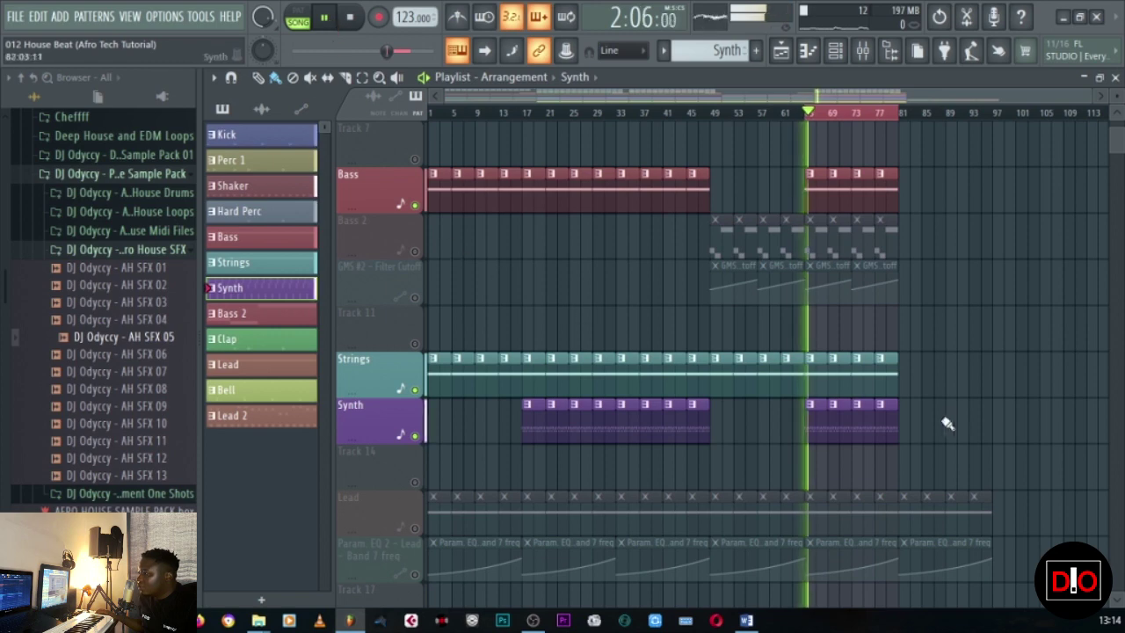
# - Listen to the Synth pattern alone in pattern mode, stop it, and check the preset loaded in reFX Nexus #2
pyautogui.click(1114, 77)
pyautogui.click(297, 16)
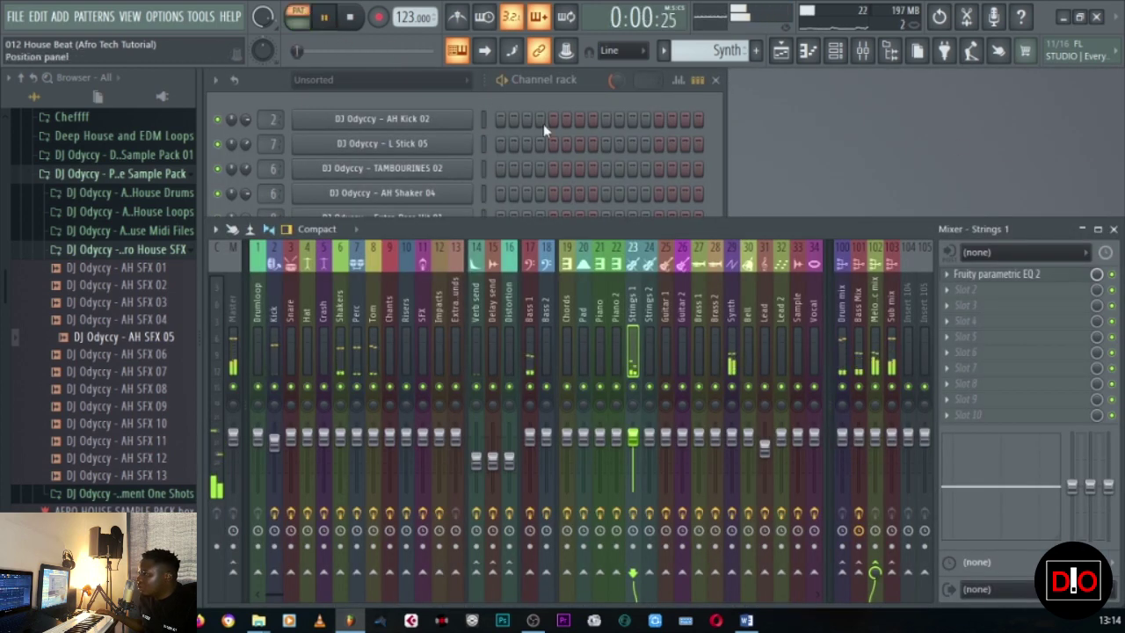
pyautogui.click(723, 155)
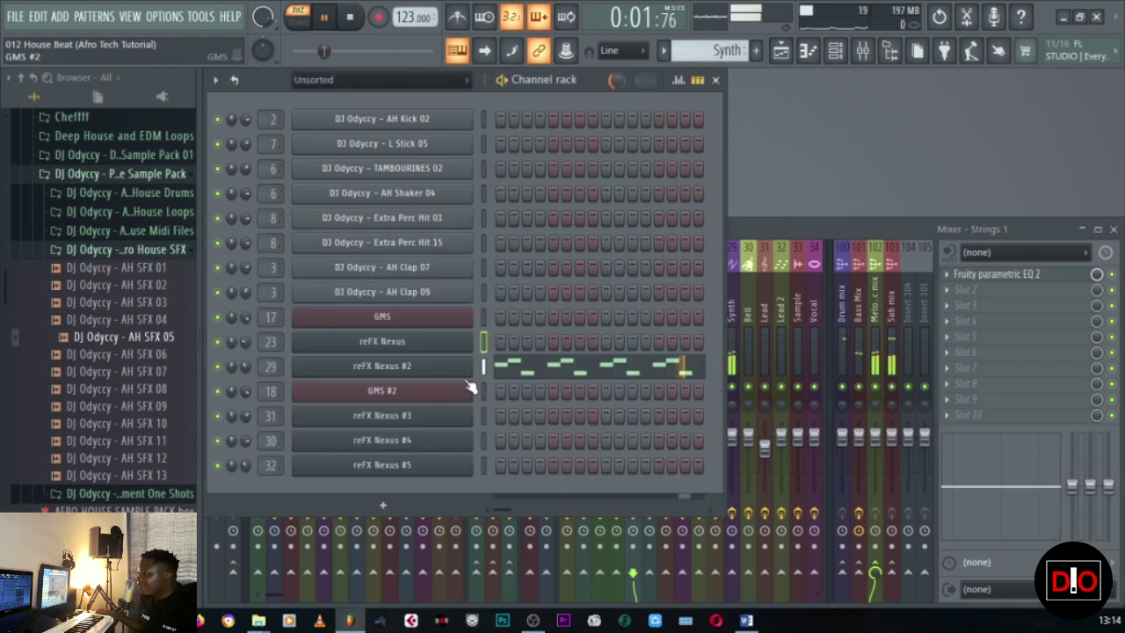
pyautogui.click(353, 17)
pyautogui.click(420, 367)
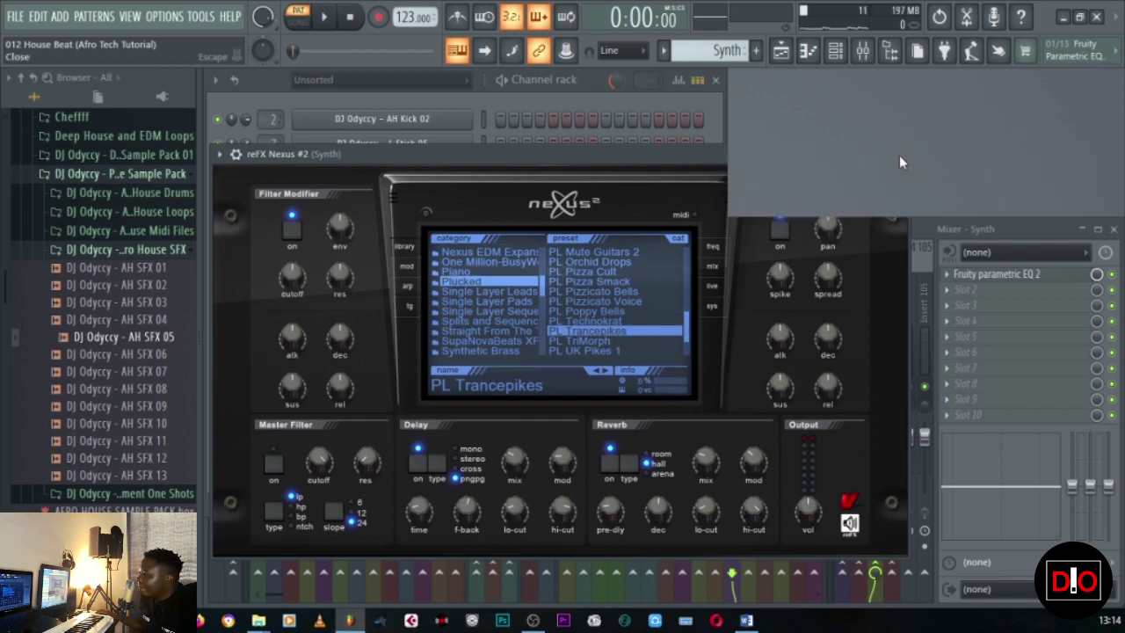
pyautogui.click(900, 153)
# - Examine the repeating notes of reFX Nexus #2 in the piano roll, play the pattern and close the piano roll
pyautogui.click(514, 376)
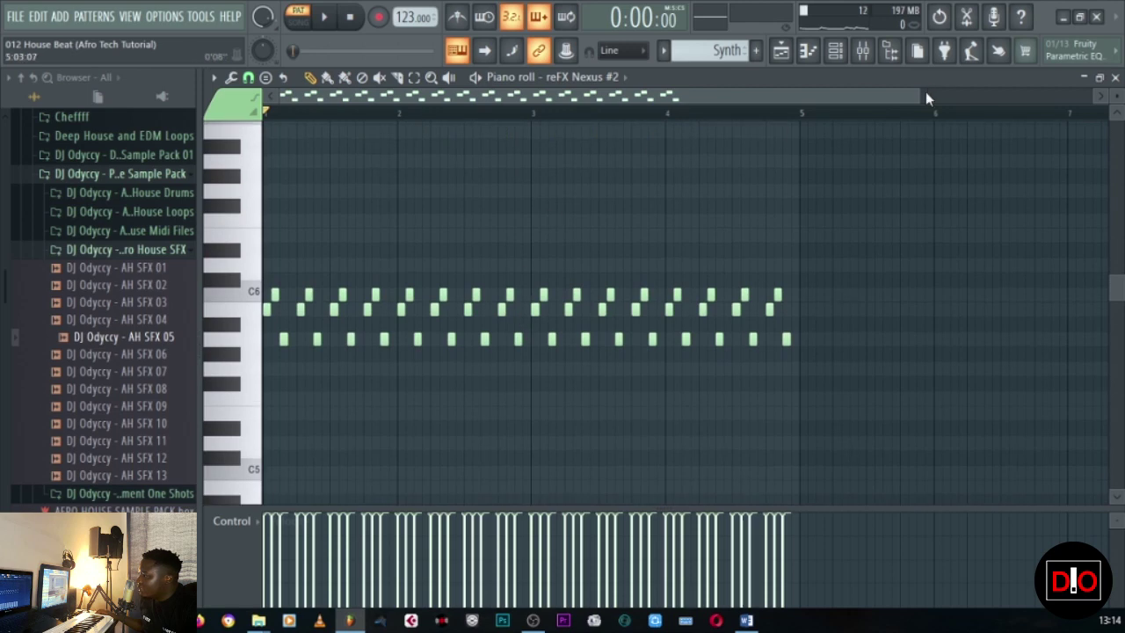
pyautogui.moveTo(918, 94); pyautogui.dragTo(639, 143)
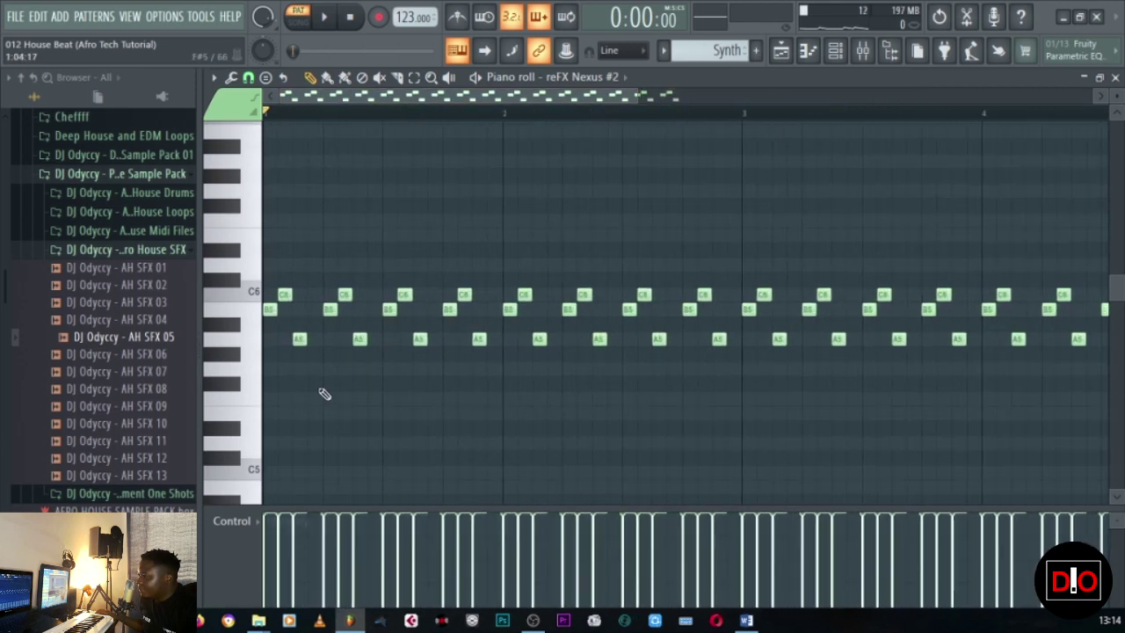
pyautogui.moveTo(637, 98); pyautogui.dragTo(947, 96)
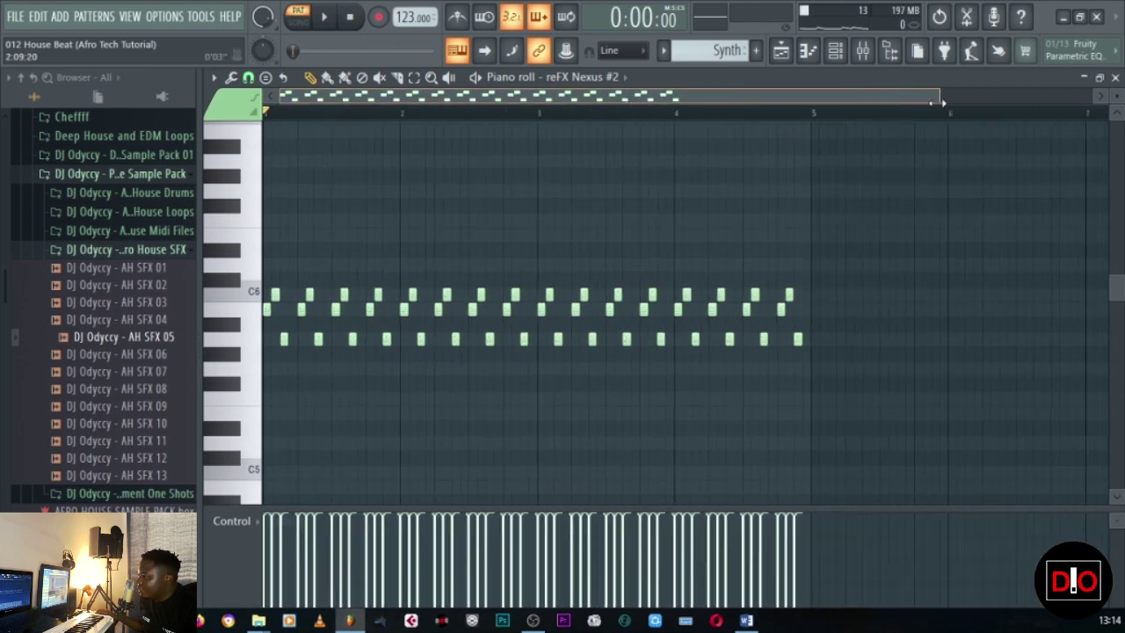
pyautogui.press('space')
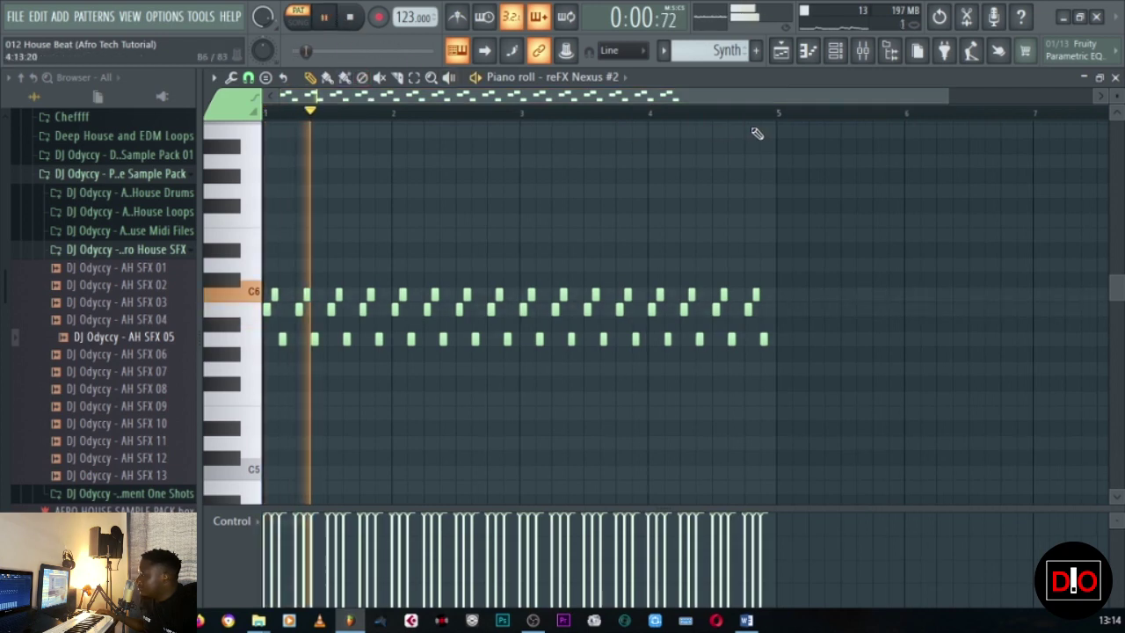
pyautogui.click(1114, 77)
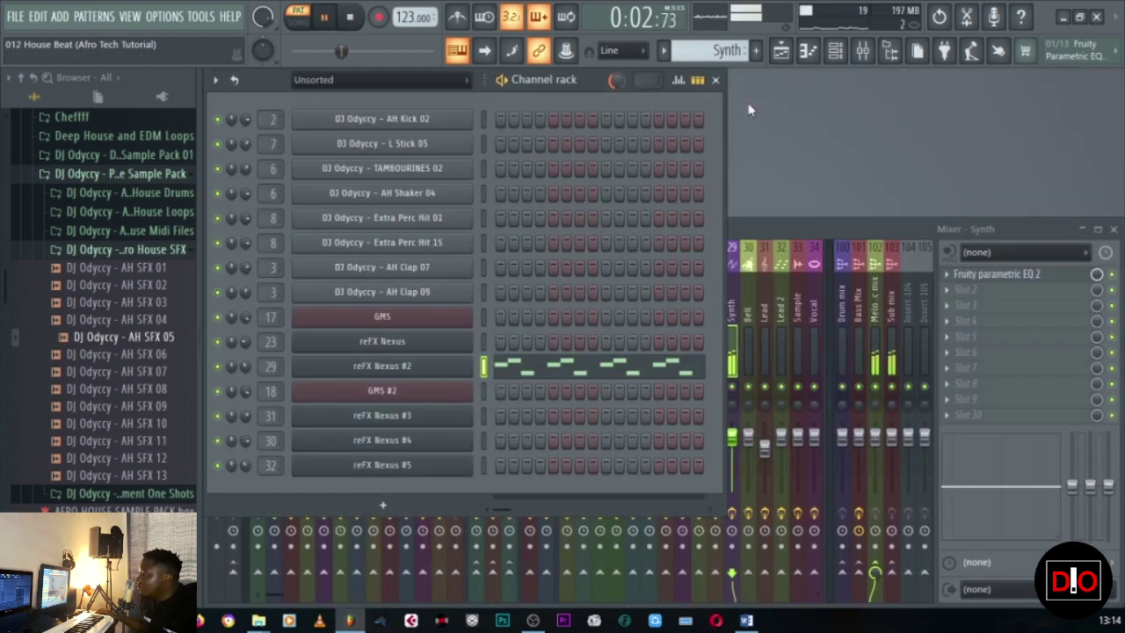
# - Switch back to song mode, listen to the arrangement with the synth in the playlist, and stop playback
pyautogui.click(298, 21)
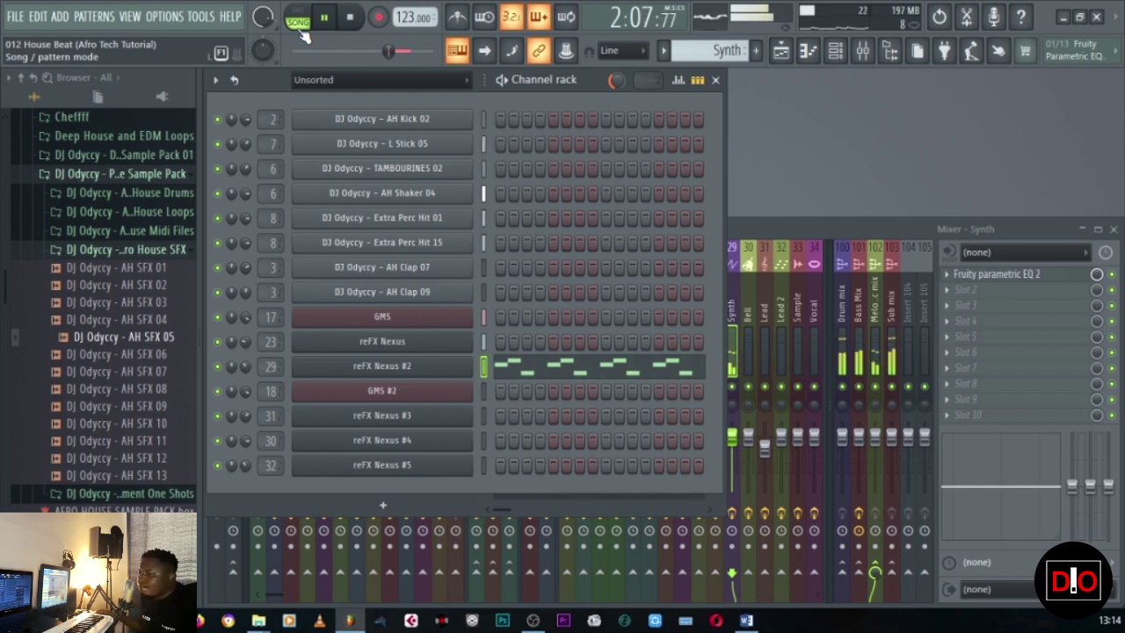
pyautogui.click(779, 51)
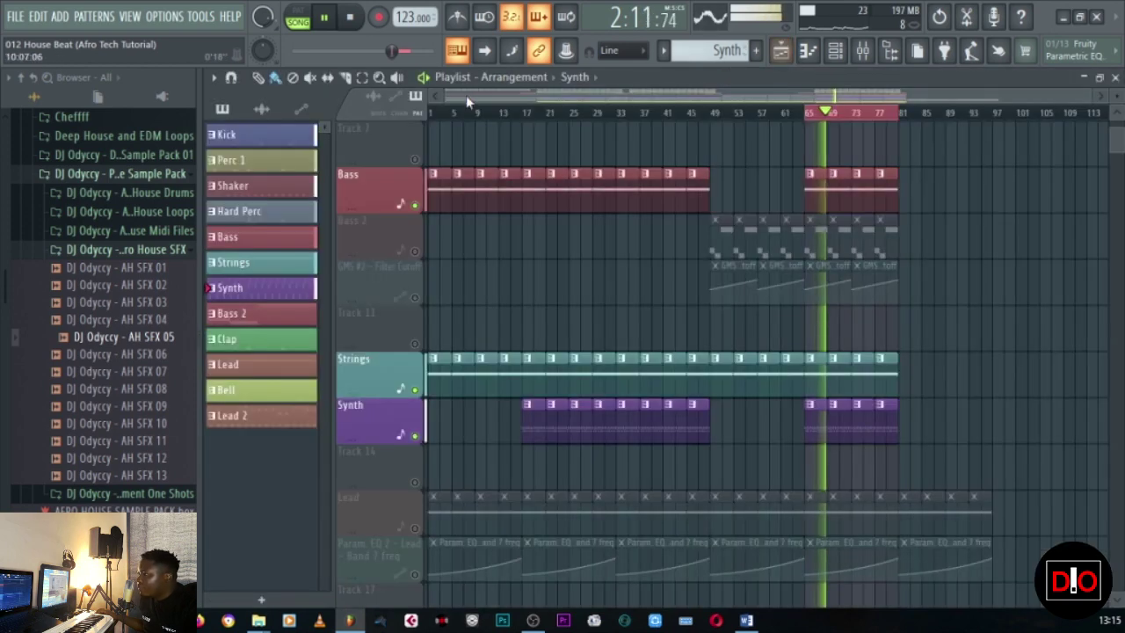
pyautogui.click(356, 21)
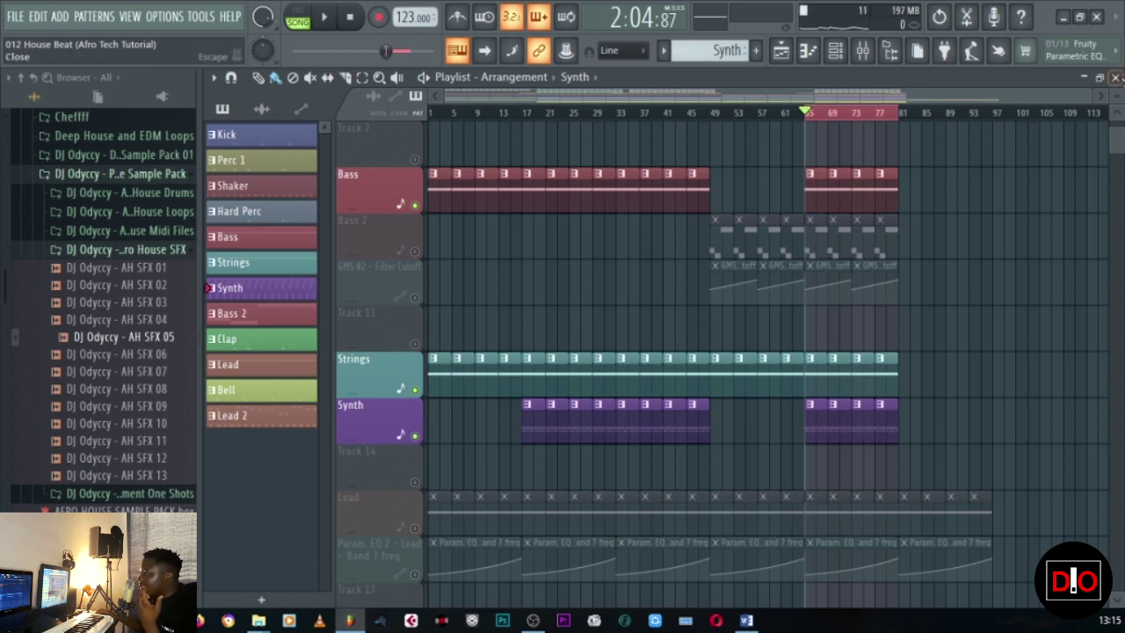
pyautogui.click(1115, 77)
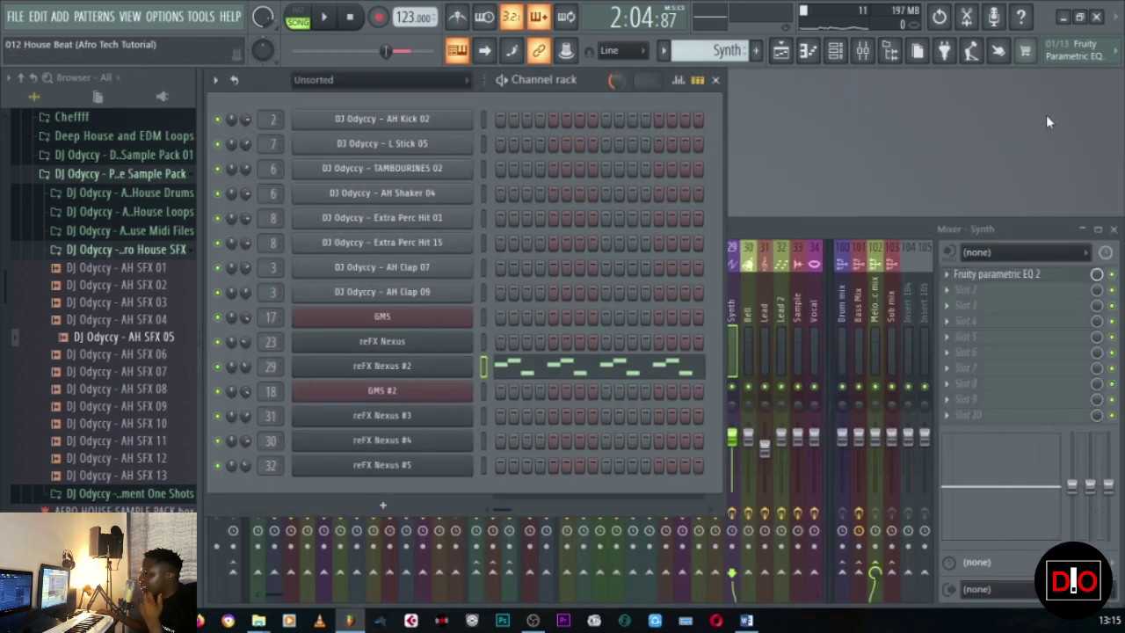
# - Select the Bass 2 pattern in the playlist, unmute the Bass 2 and GMS #2 - Filter Cutoff tracks, and play the song
pyautogui.click(780, 50)
pyautogui.click(255, 323)
pyautogui.click(414, 251)
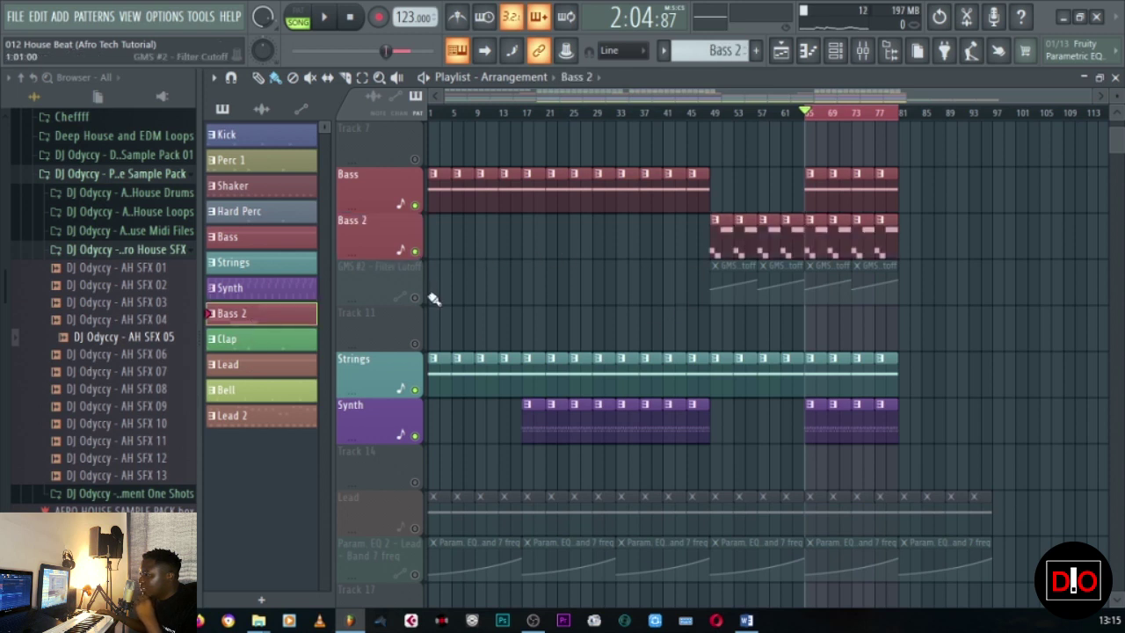
pyautogui.click(415, 297)
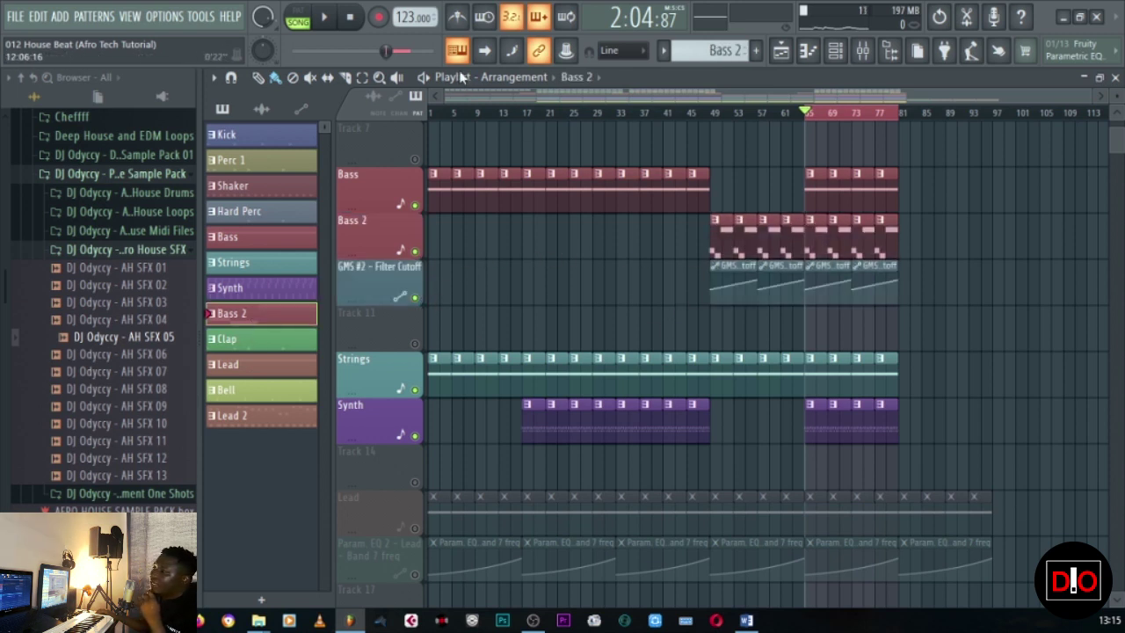
pyautogui.click(325, 19)
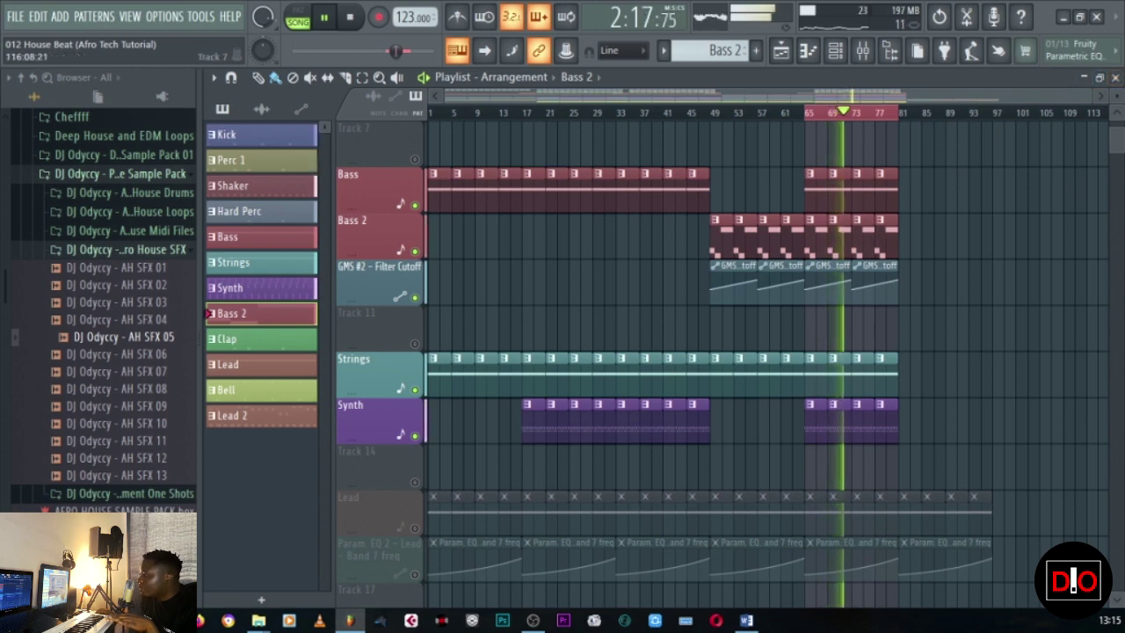
# - Examine the Bass 2 notes of the GMS #2 channel in the piano roll during playback, close it and stop the song
pyautogui.click(1114, 79)
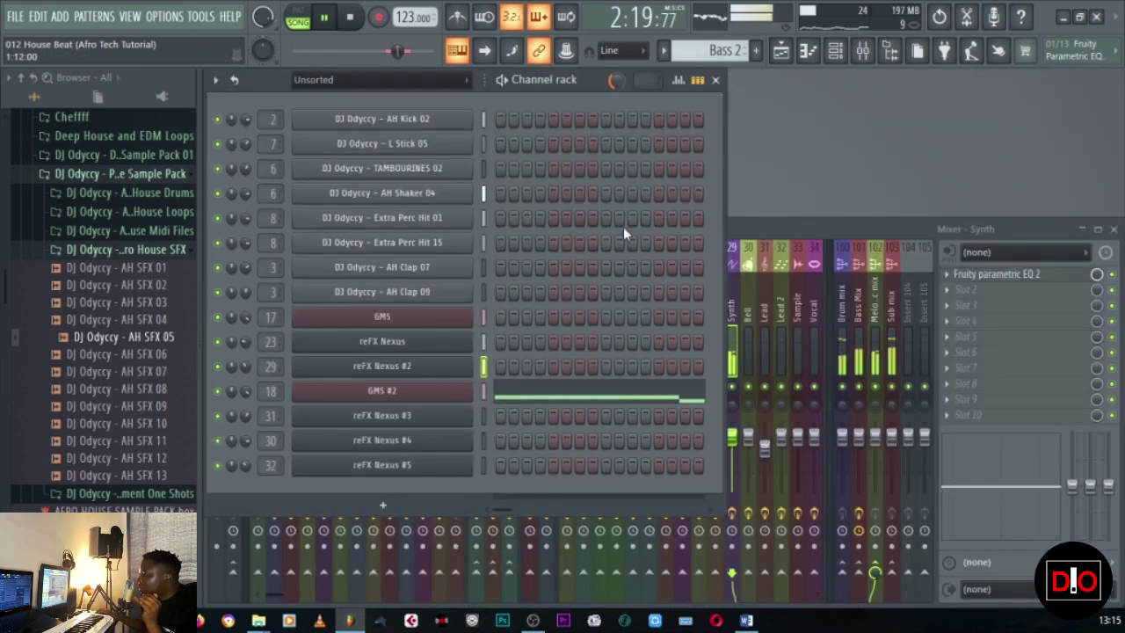
pyautogui.click(556, 399)
pyautogui.scroll(-4, 550, 410)
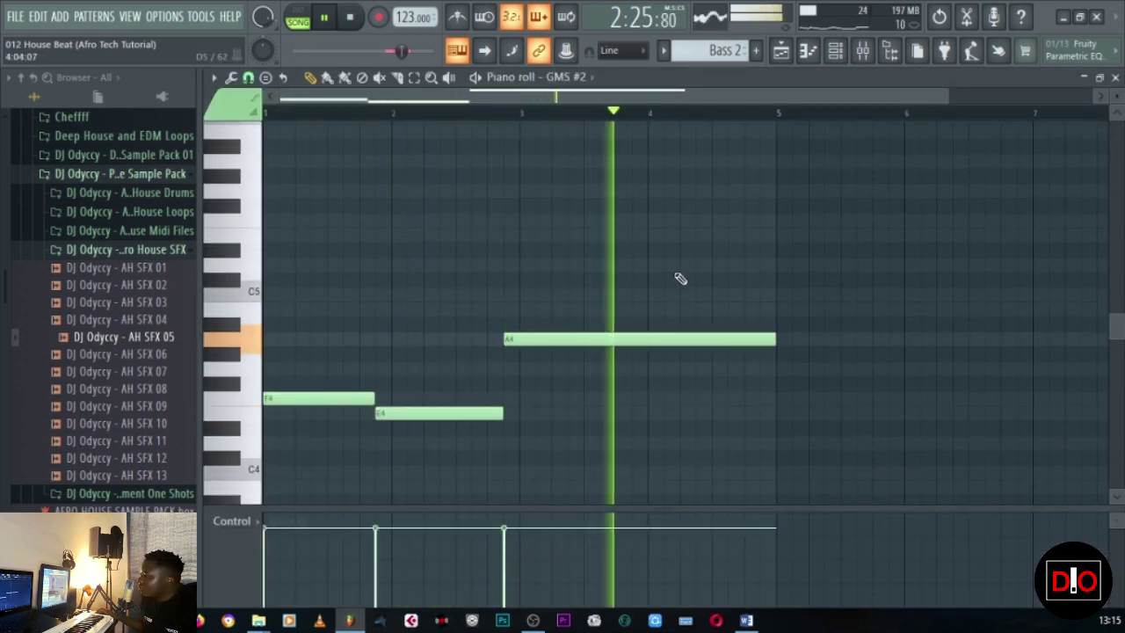
pyautogui.click(1113, 78)
pyautogui.click(352, 22)
# - Play the Bass 2 pattern alone in pattern mode, inspect the GMS #2 synth, stop playback and show its polyphony settings
pyautogui.click(299, 18)
pyautogui.click(334, 21)
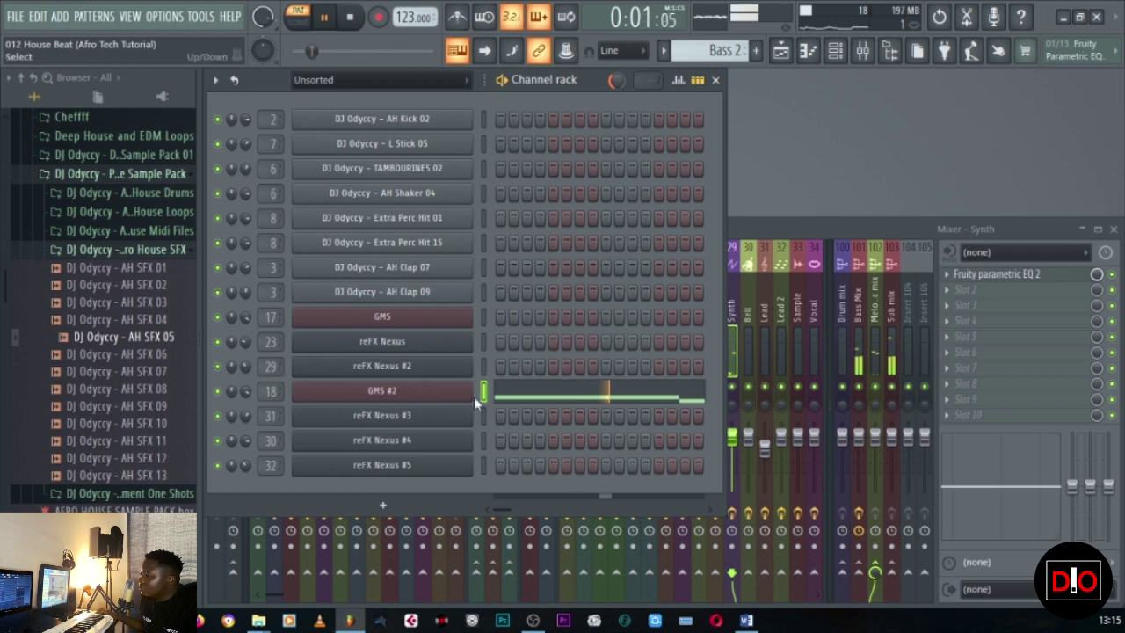
pyautogui.click(376, 390)
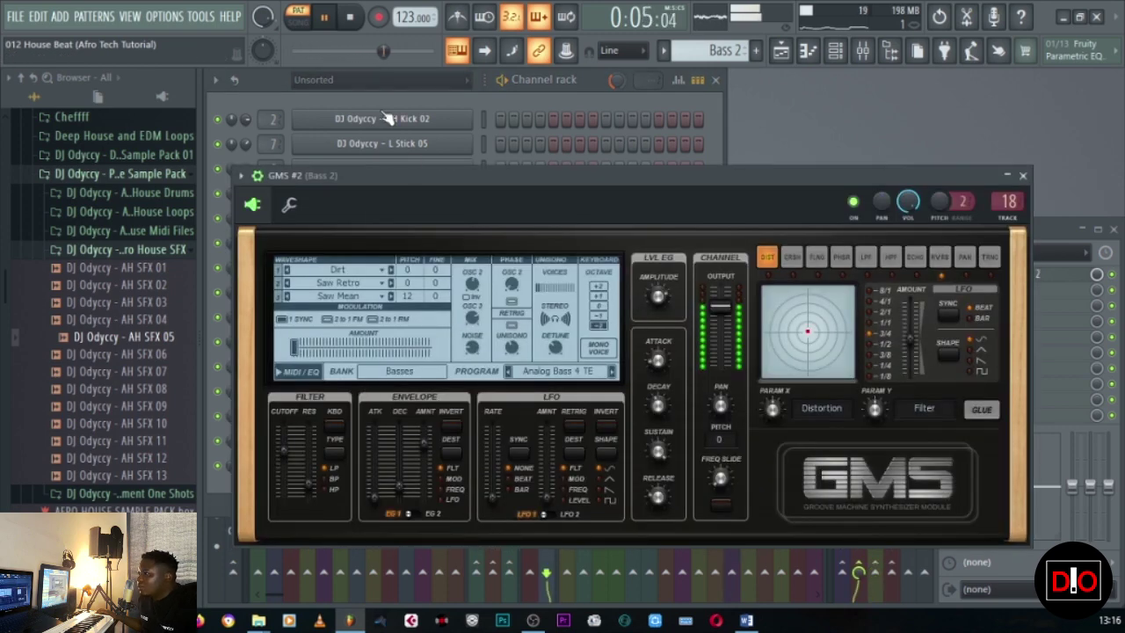
pyautogui.click(351, 18)
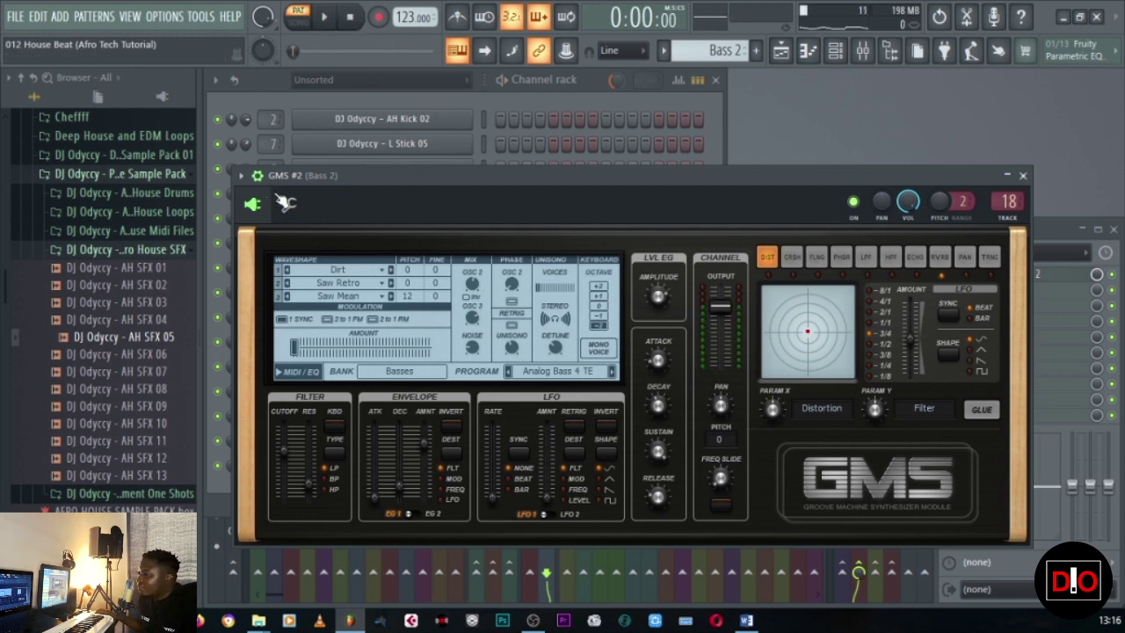
pyautogui.click(290, 205)
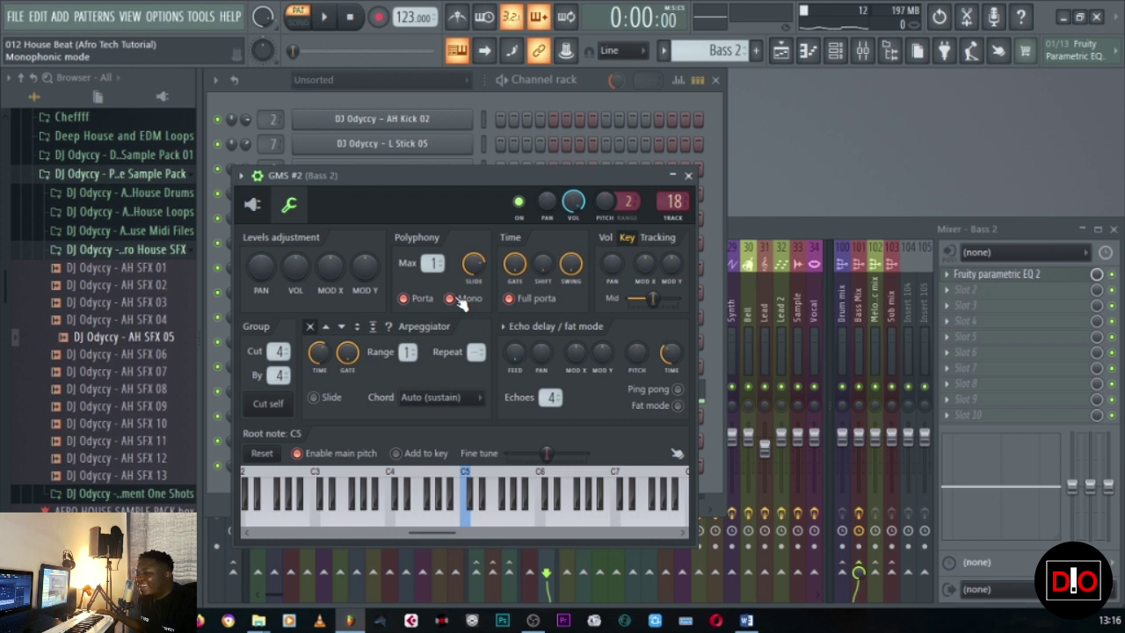
# - Set the maximum polyphony of GMS #2 to 1 and return to the synth's main controls
pyautogui.click(428, 263)
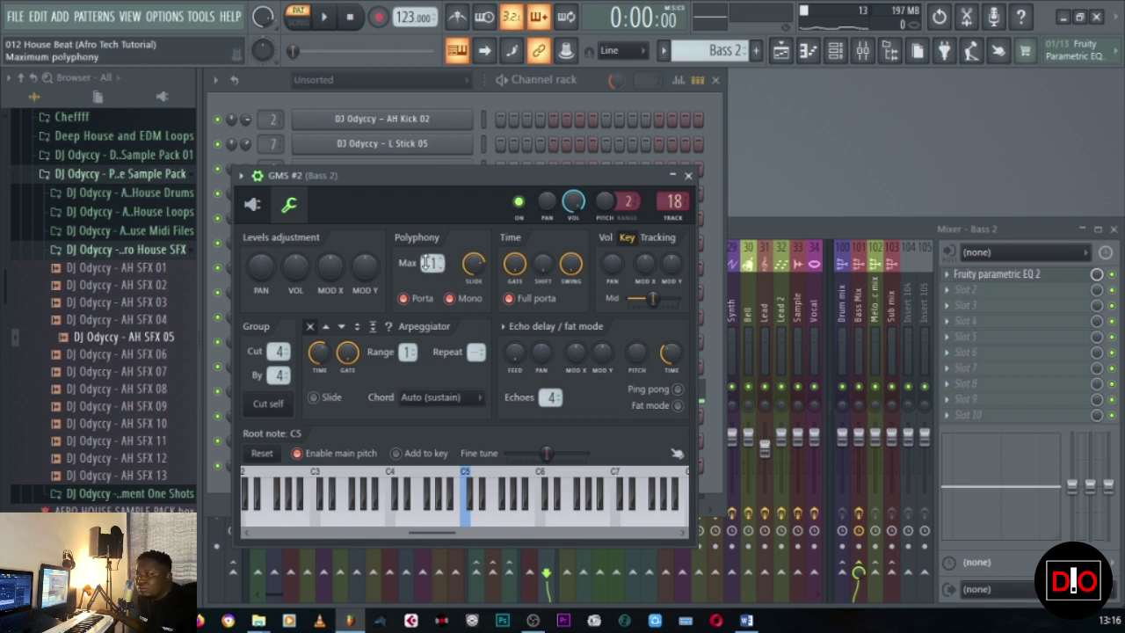
pyautogui.press('Return')
pyautogui.click(256, 175)
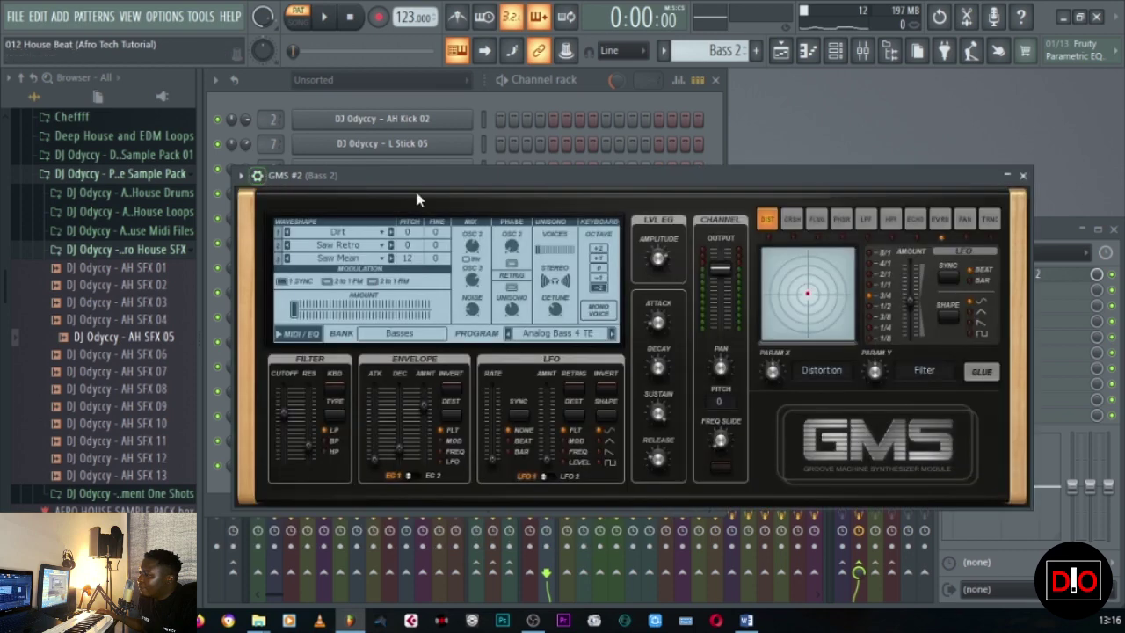
# - Switch to song mode, view the GMS #2 - Filter Cutoff automation clips in the playlist, and close the playlist
pyautogui.click(780, 50)
pyautogui.click(307, 26)
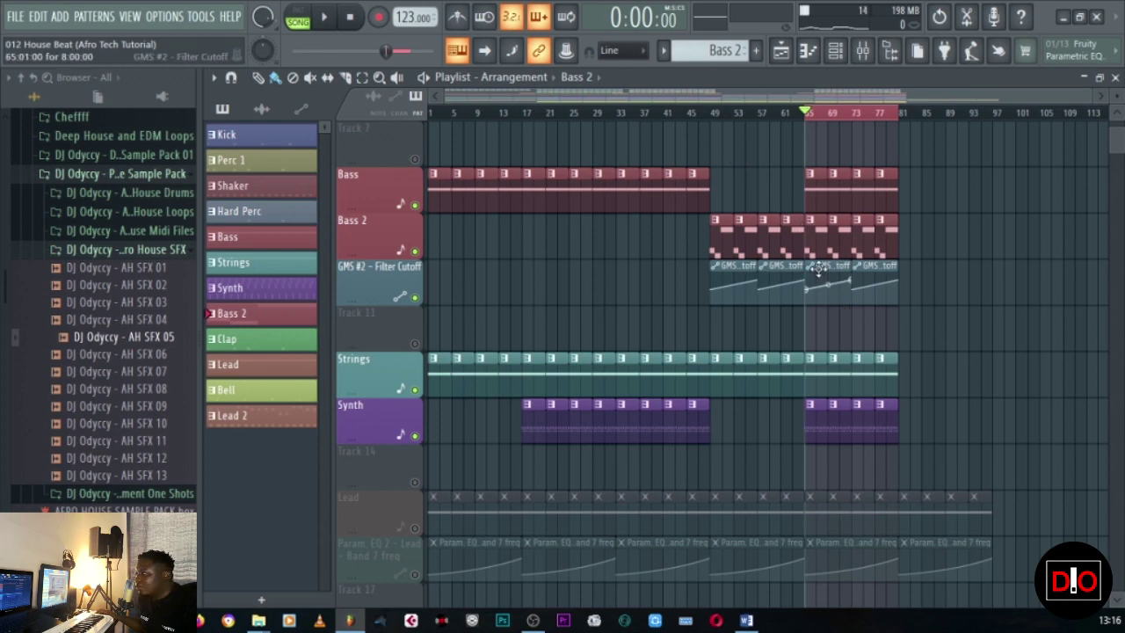
pyautogui.click(1116, 77)
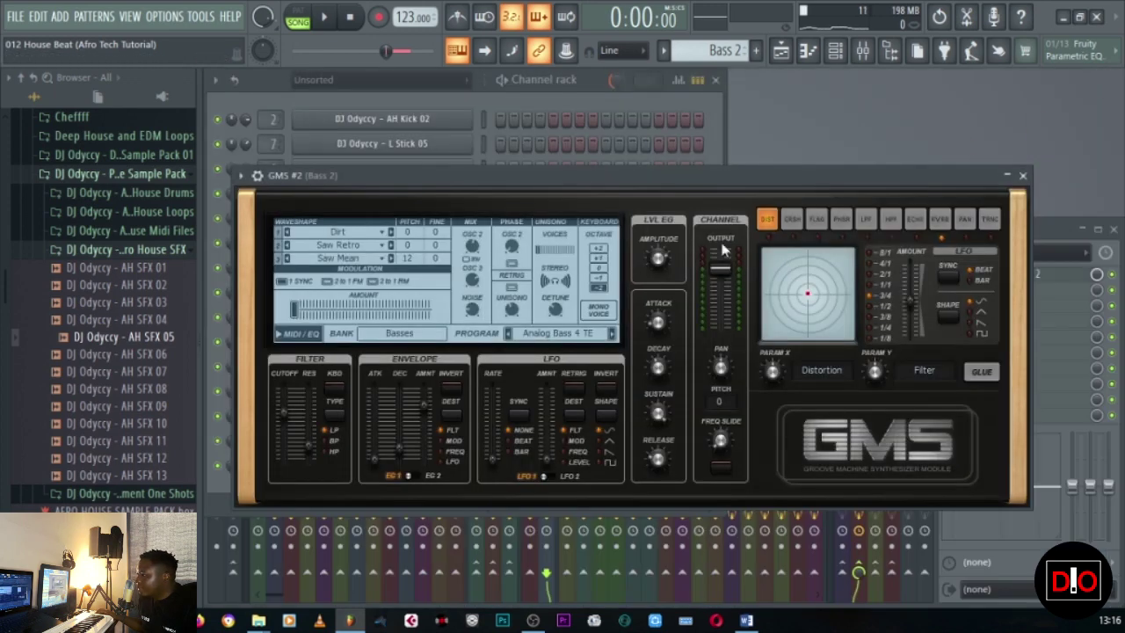
# - Show the automation options of GMS #2's filter cutoff, dismiss them, and watch the cutoff while playing the song before stopping
pyautogui.rightClick(284, 417)
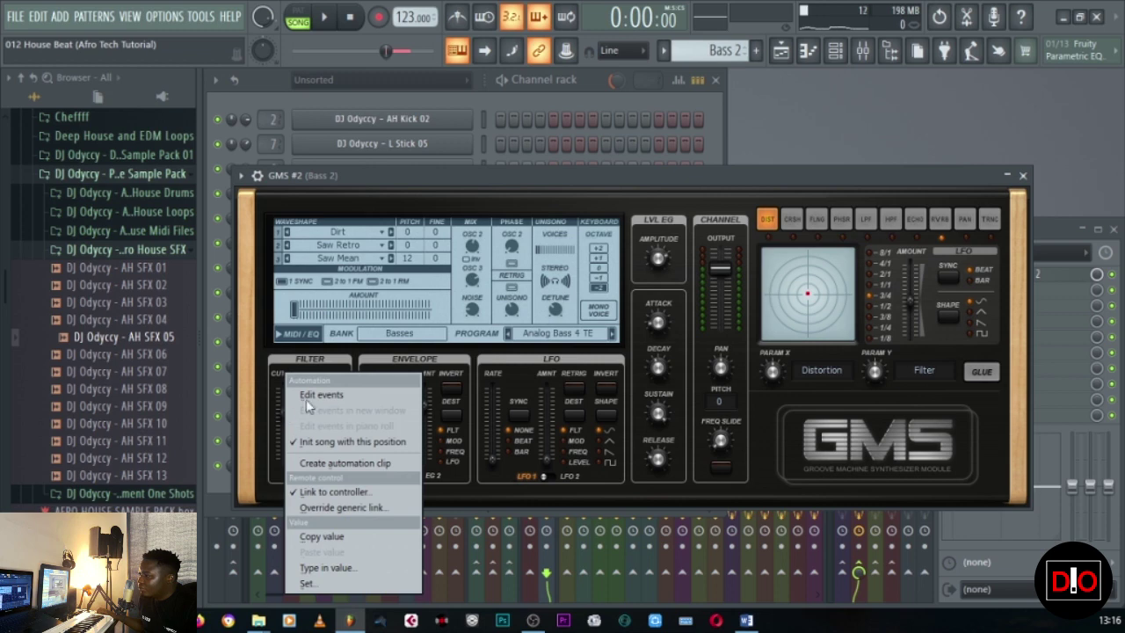
pyautogui.click(737, 180)
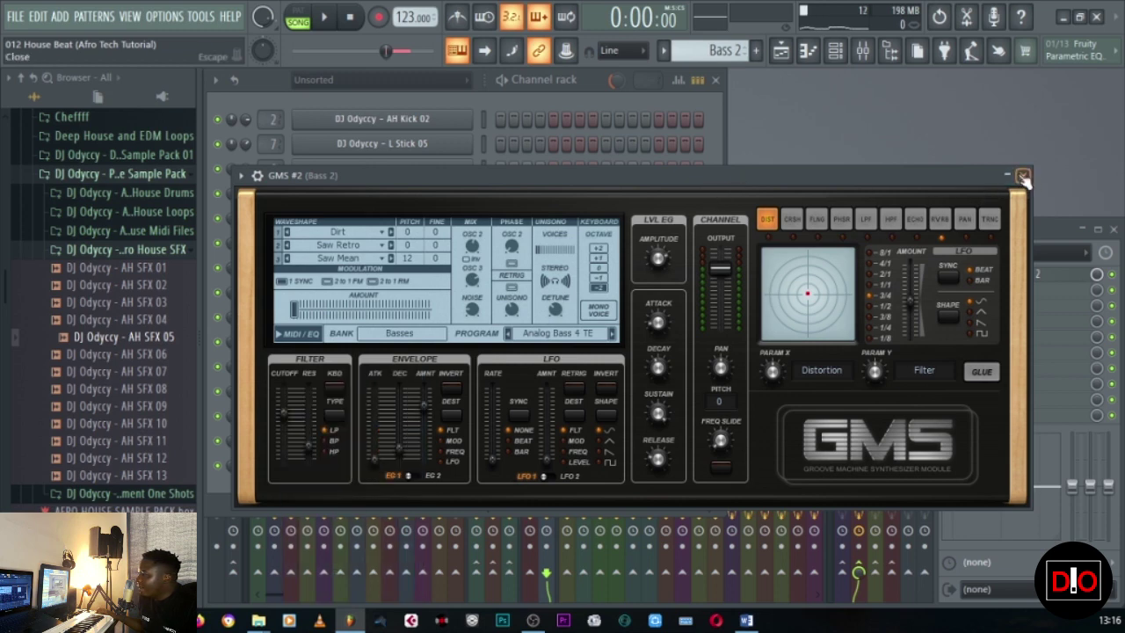
pyautogui.click(780, 50)
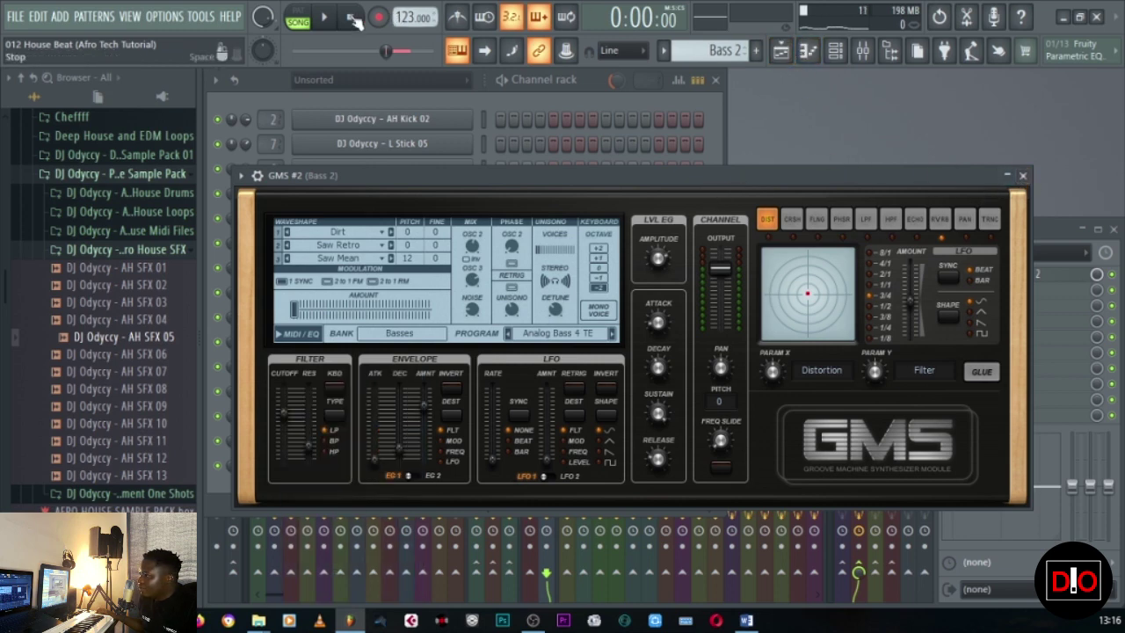
pyautogui.click(326, 19)
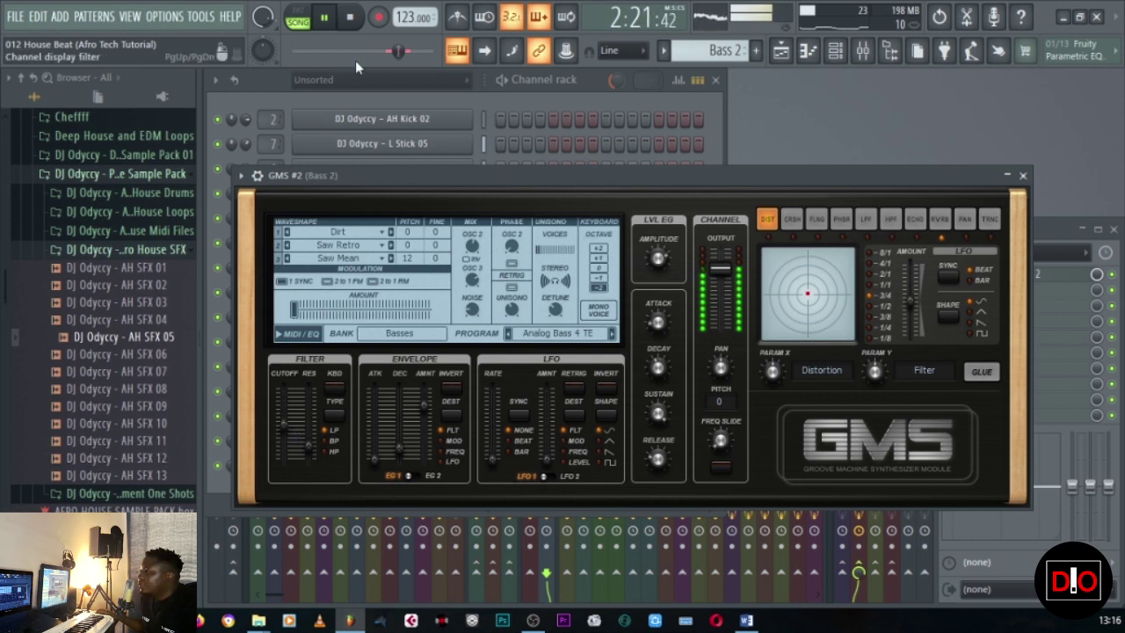
pyautogui.click(352, 19)
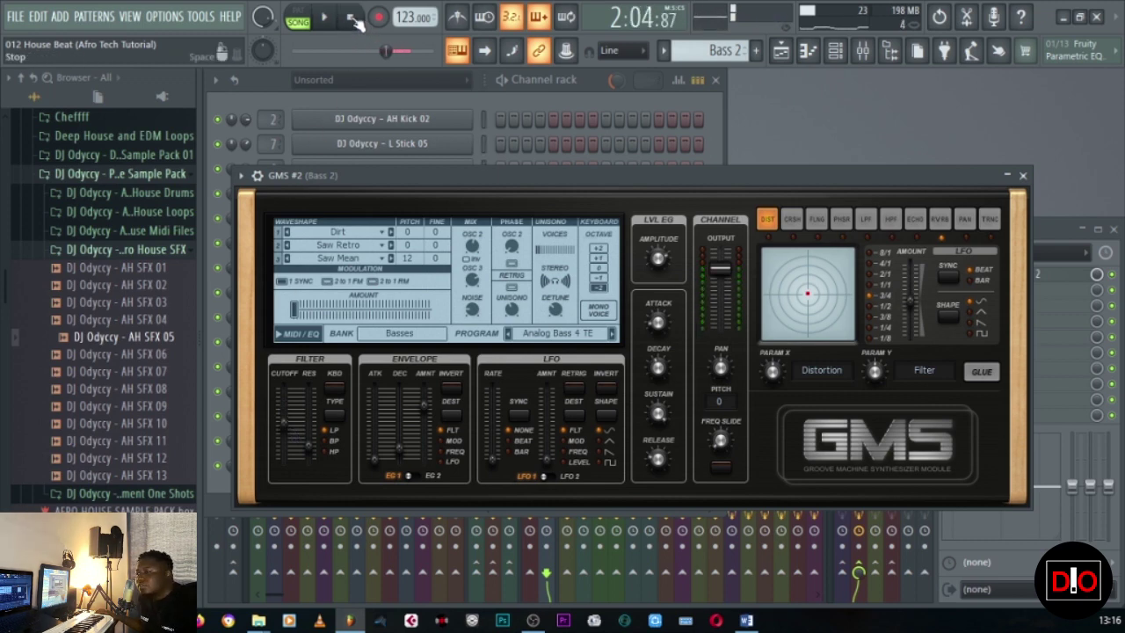
# - Close the GMS #2 synth, select the Clap pattern, unmute the Clap track in the playlist and play the song
pyautogui.click(1016, 175)
pyautogui.click(781, 51)
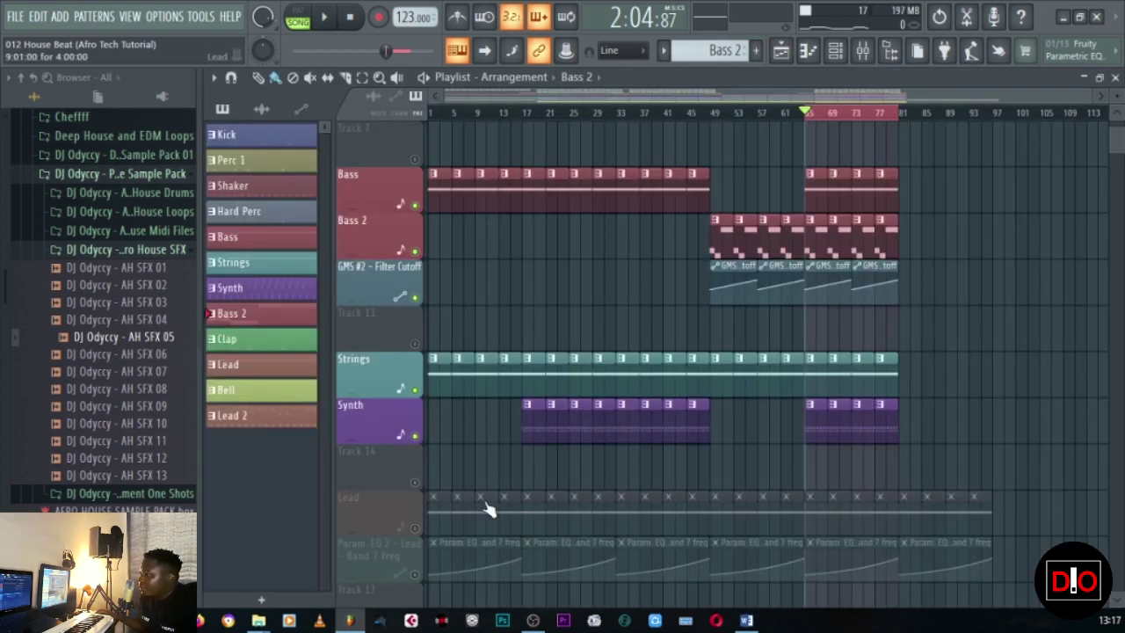
pyautogui.scroll(-2, 440, 472)
pyautogui.scroll(2, 433, 402)
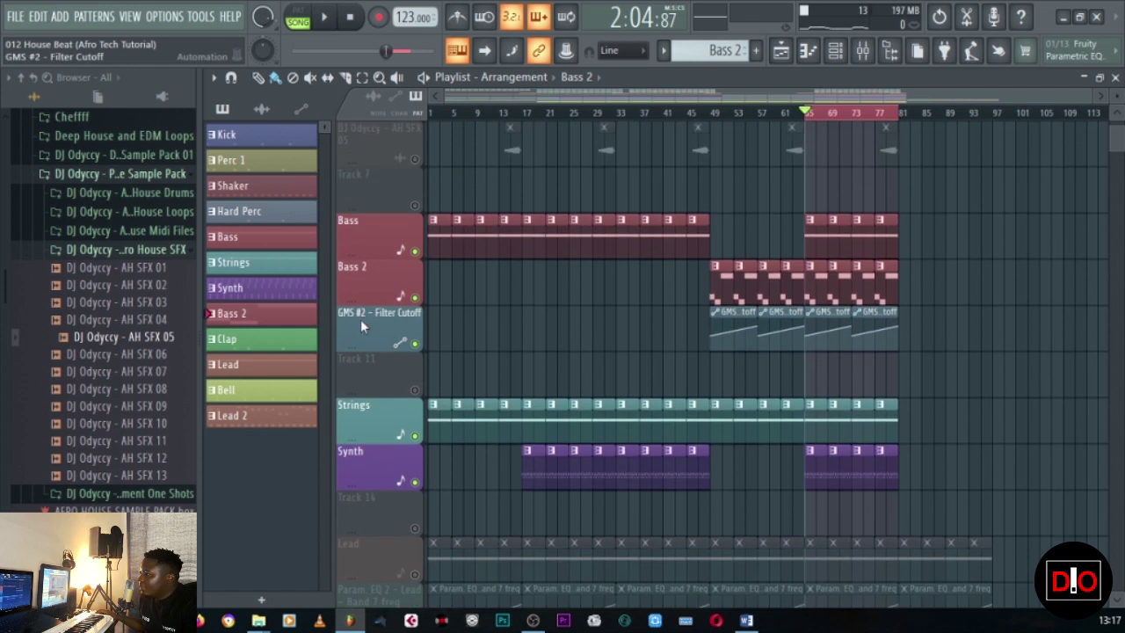
pyautogui.click(252, 344)
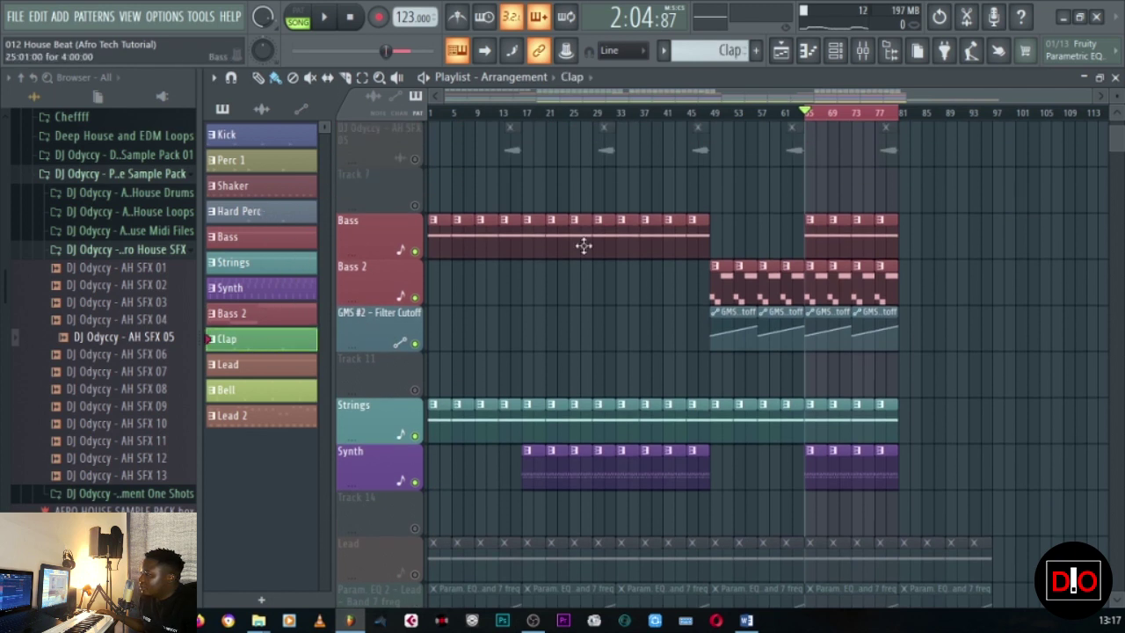
pyautogui.scroll(4, 545, 241)
pyautogui.click(415, 297)
pyautogui.press('space')
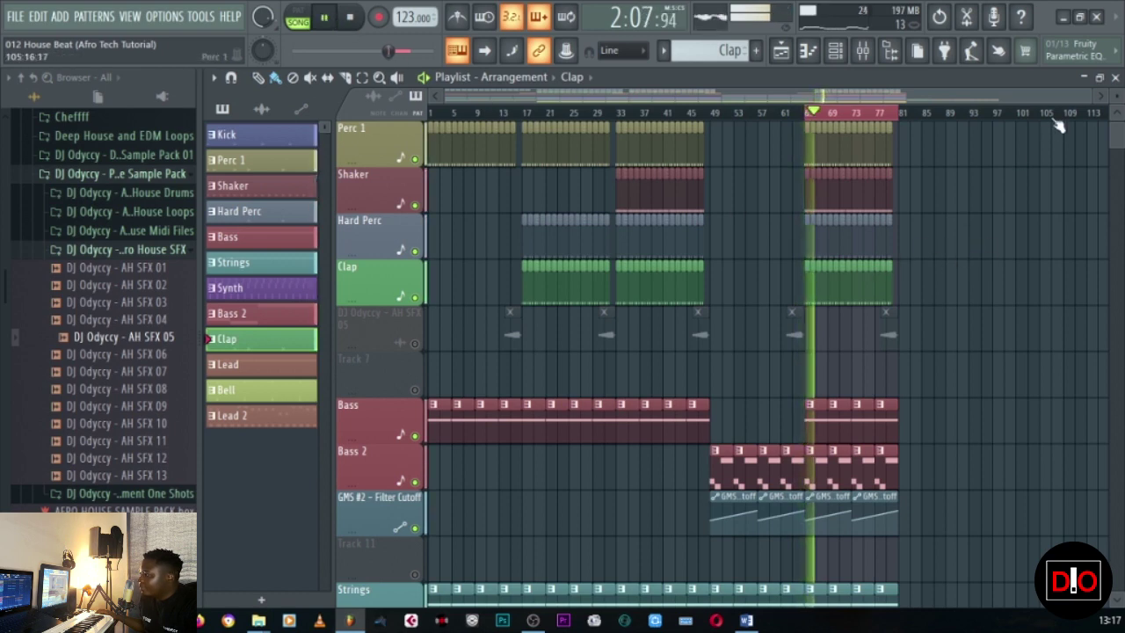
# - Check the Clap pattern's steps in the channel rack and in pattern mode, return to the playlist in song mode and stop playback
pyautogui.press('F9')
pyautogui.press('F6')
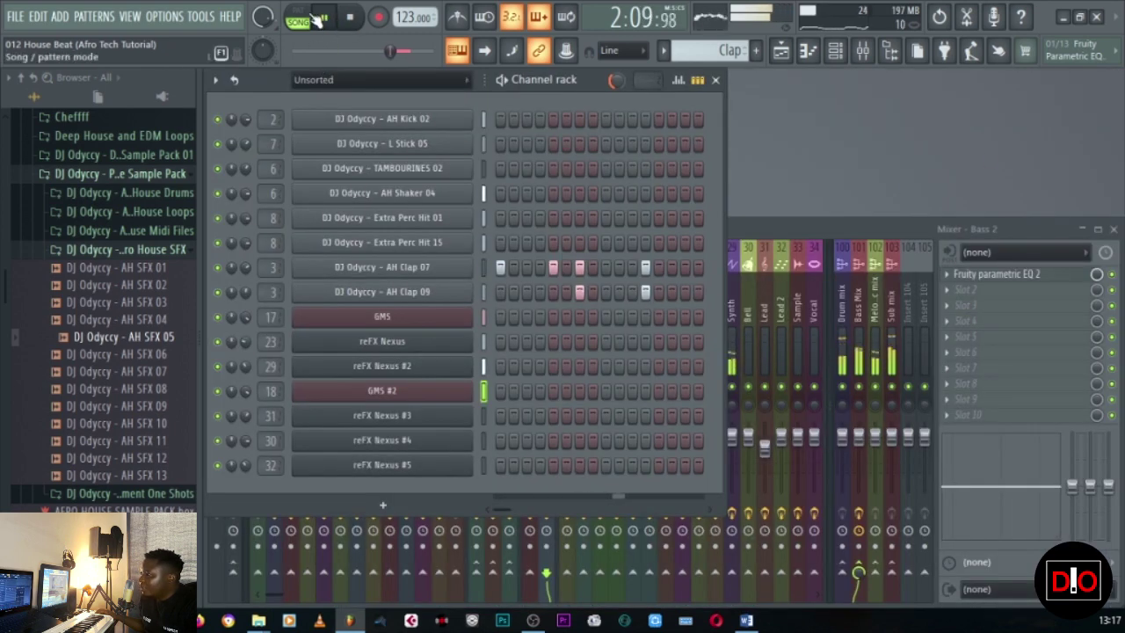
pyautogui.click(307, 18)
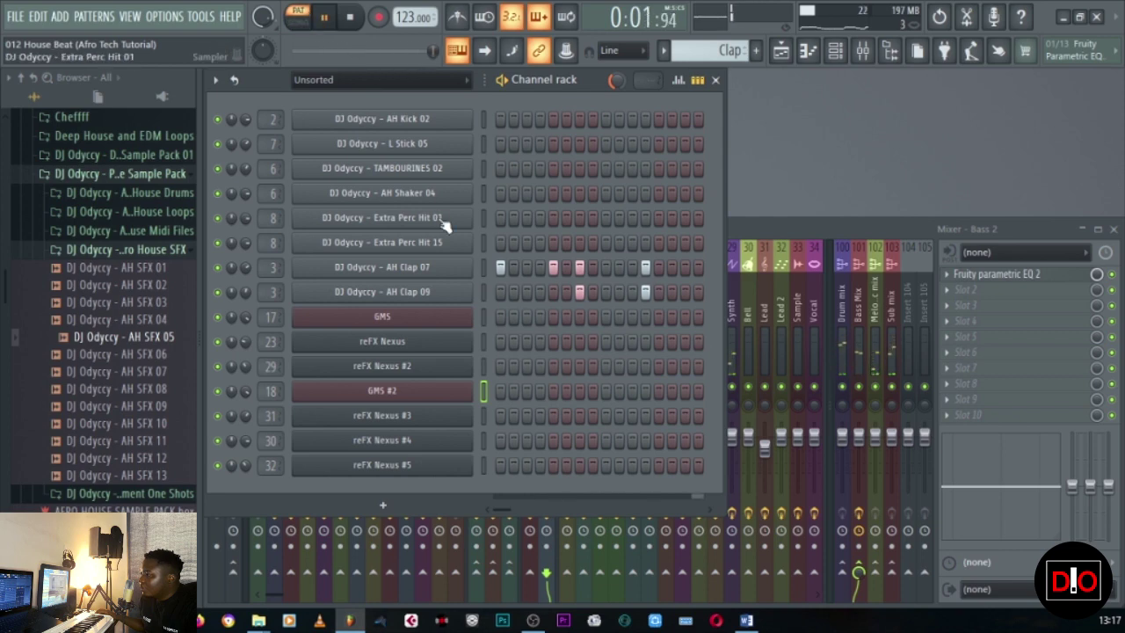
pyautogui.click(298, 19)
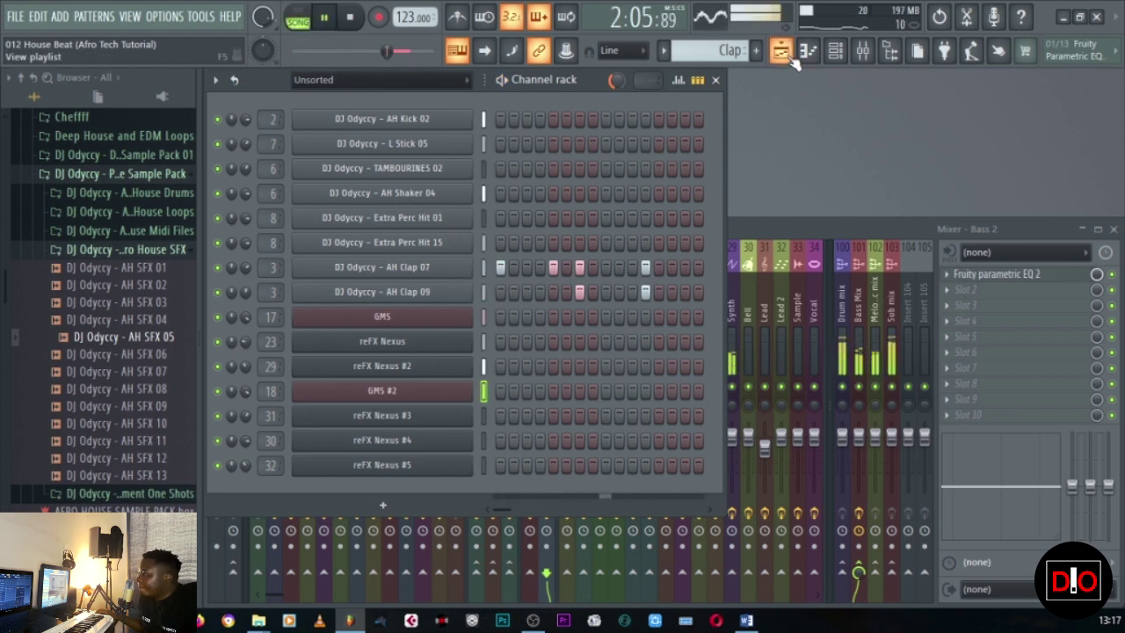
pyautogui.click(780, 50)
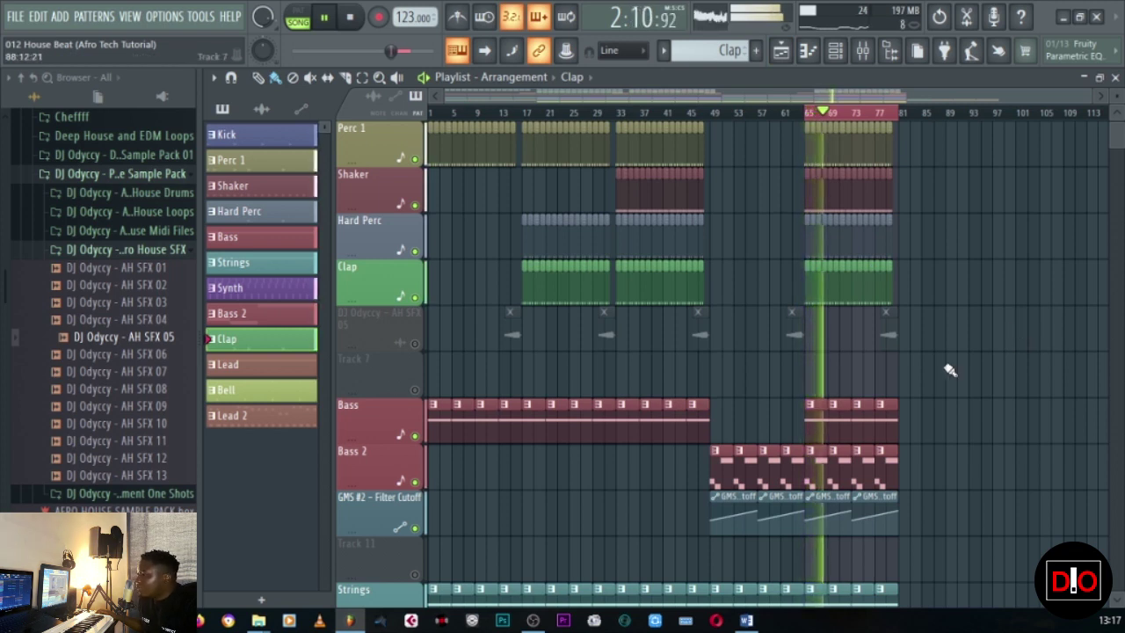
pyautogui.scroll(-3, 948, 370)
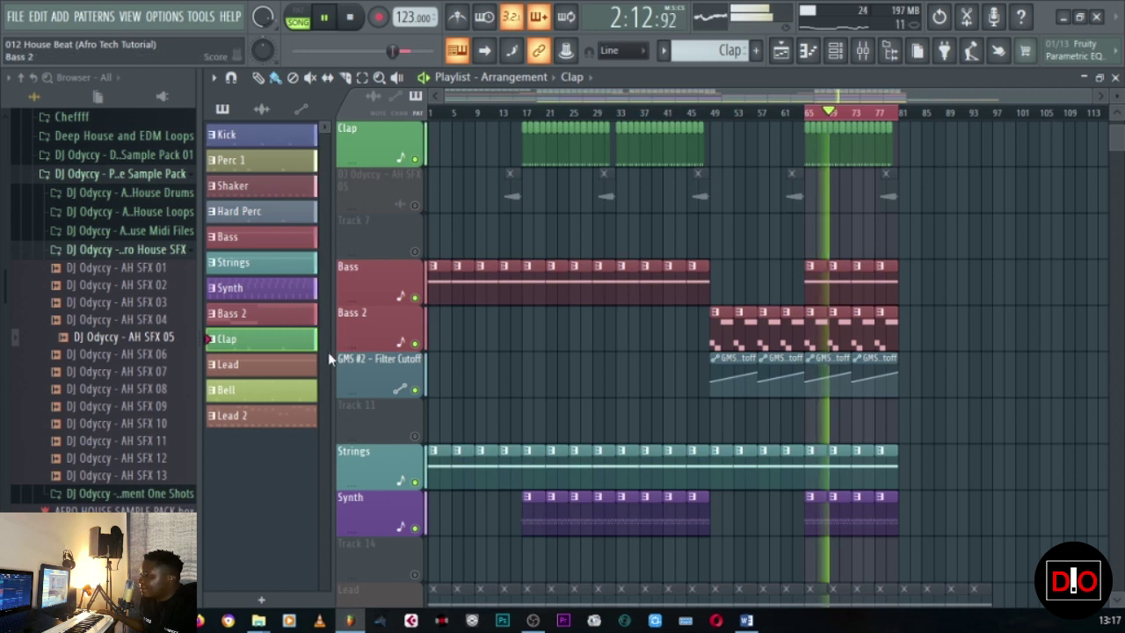
pyautogui.press('space')
# - Select the Lead pattern and unmute the Lead and Param. EQ 2 - Lead - Band 7 freq tracks in the playlist
pyautogui.click(235, 368)
pyautogui.scroll(-2, 629, 423)
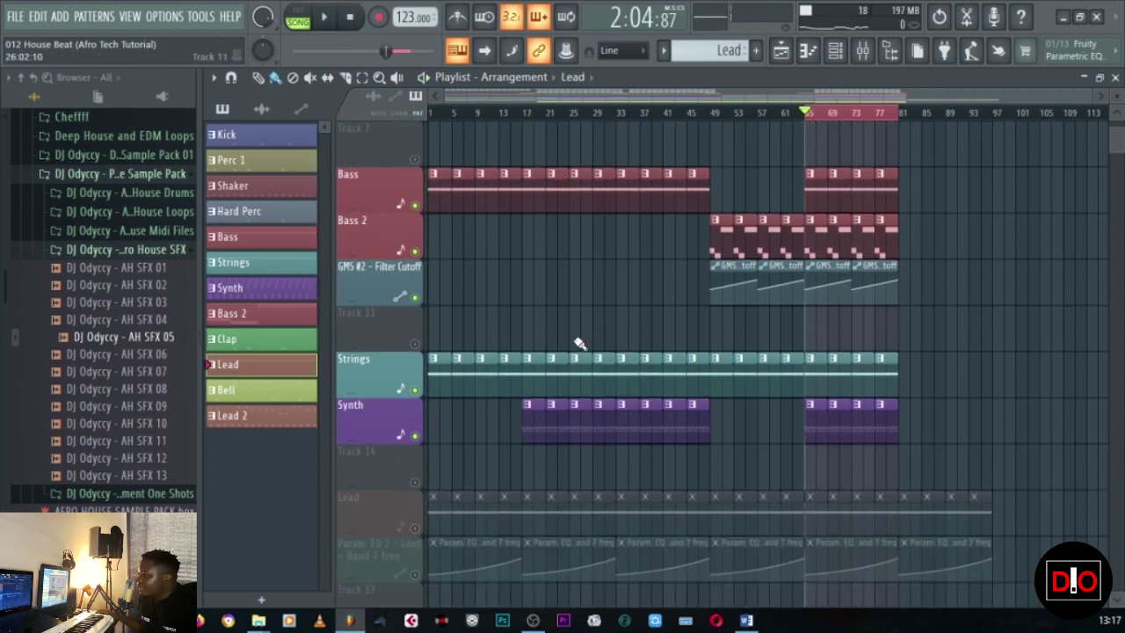
pyautogui.scroll(-3, 580, 360)
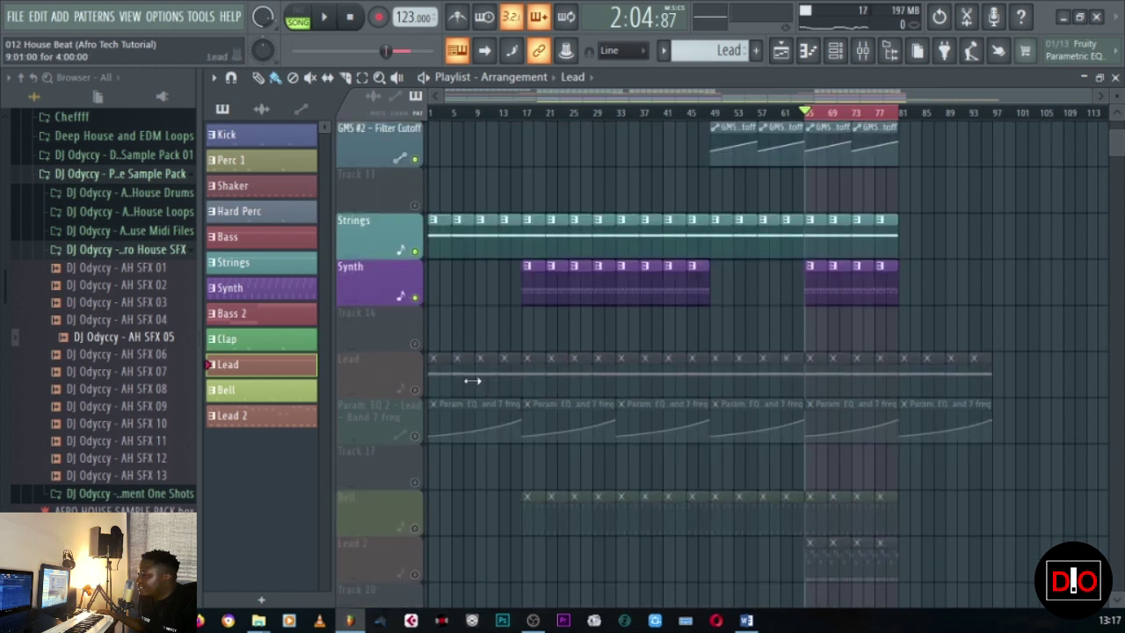
pyautogui.click(415, 389)
pyautogui.click(416, 437)
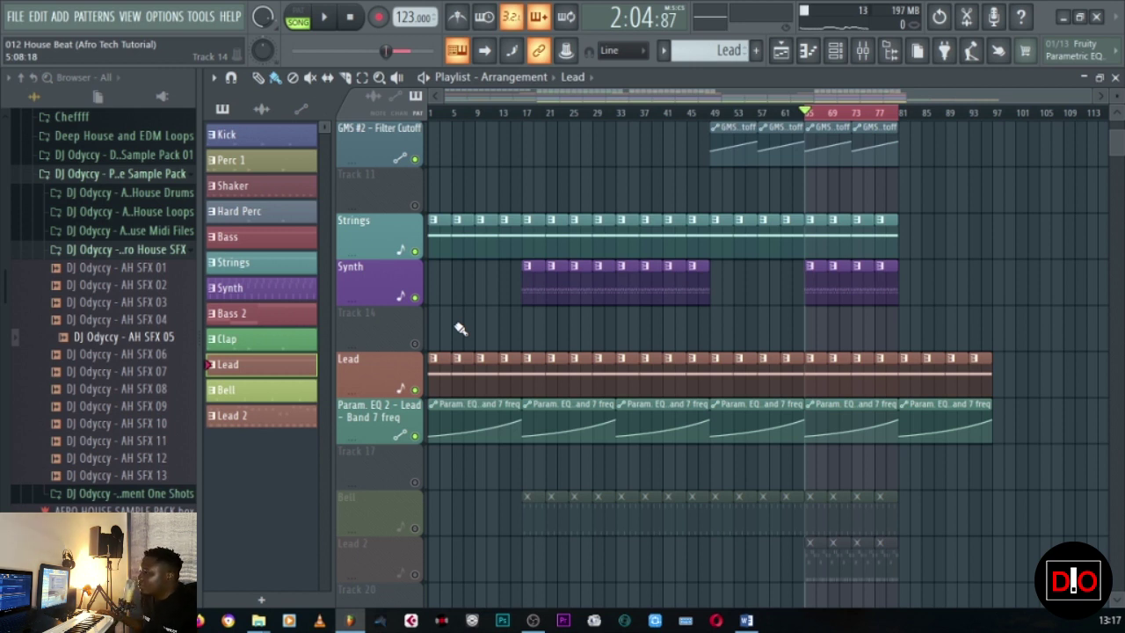
# - Open the Lead mixer track's Fruity parametric EQ 2, watch its automated band 7 during song playback, close it and stop
pyautogui.click(872, 55)
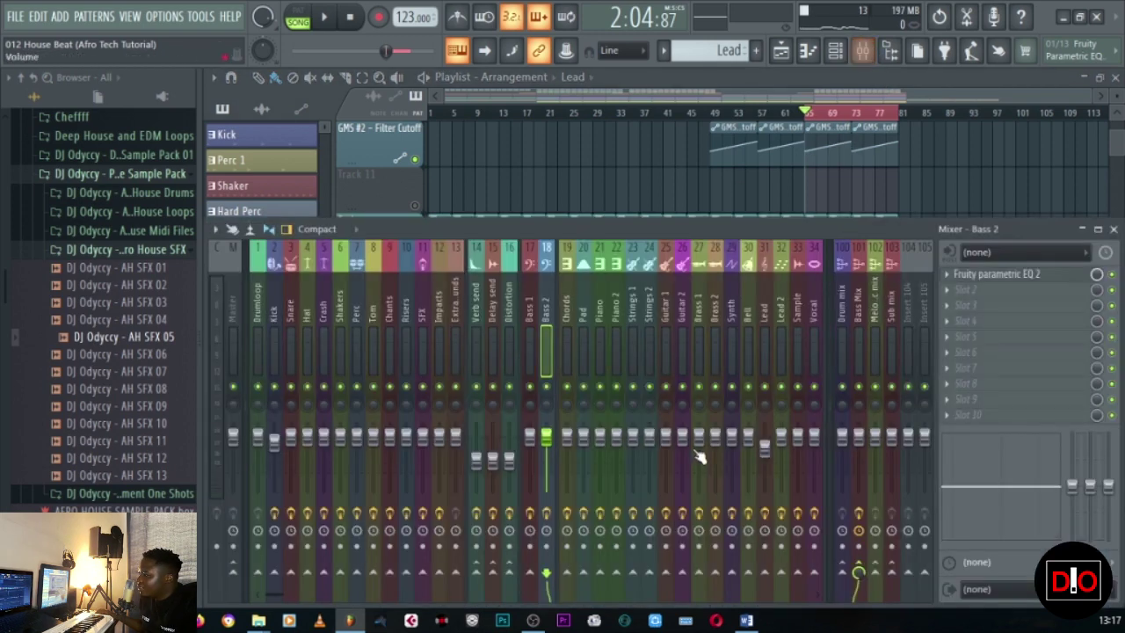
pyautogui.click(1046, 279)
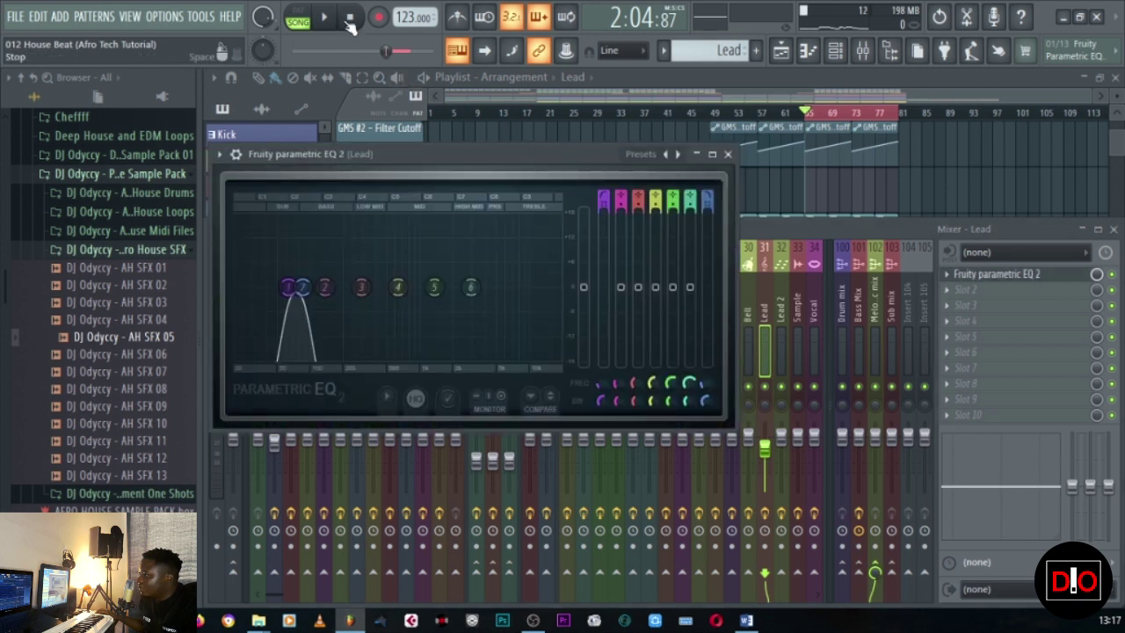
pyautogui.press('space')
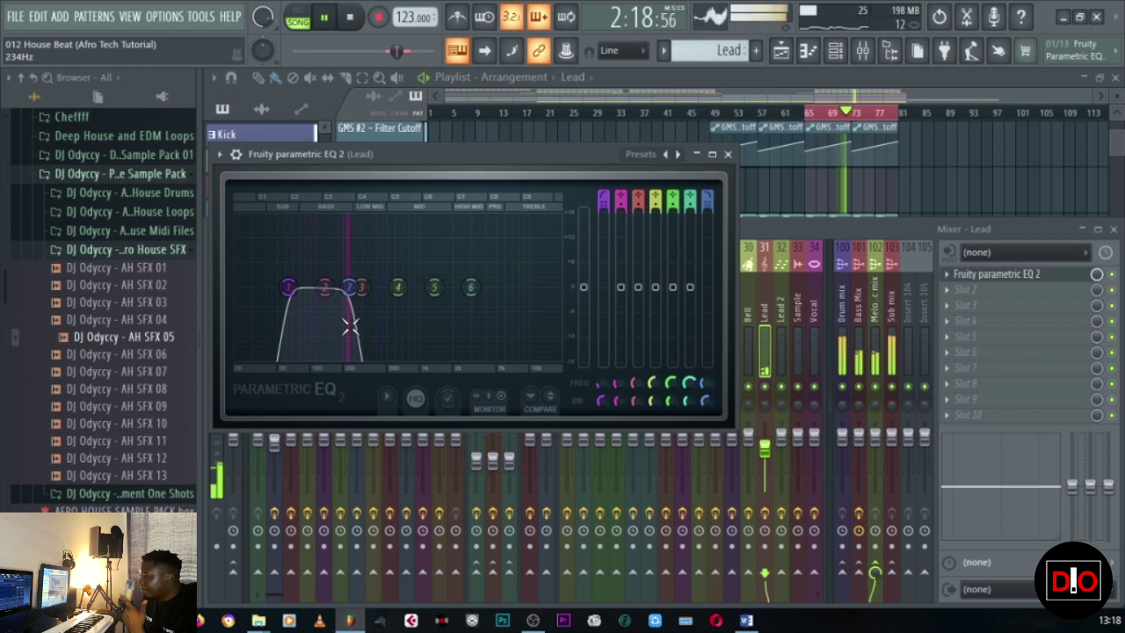
pyautogui.moveTo(350, 326); pyautogui.dragTo(369, 329)
pyautogui.moveTo(480, 156); pyautogui.dragTo(567, 156)
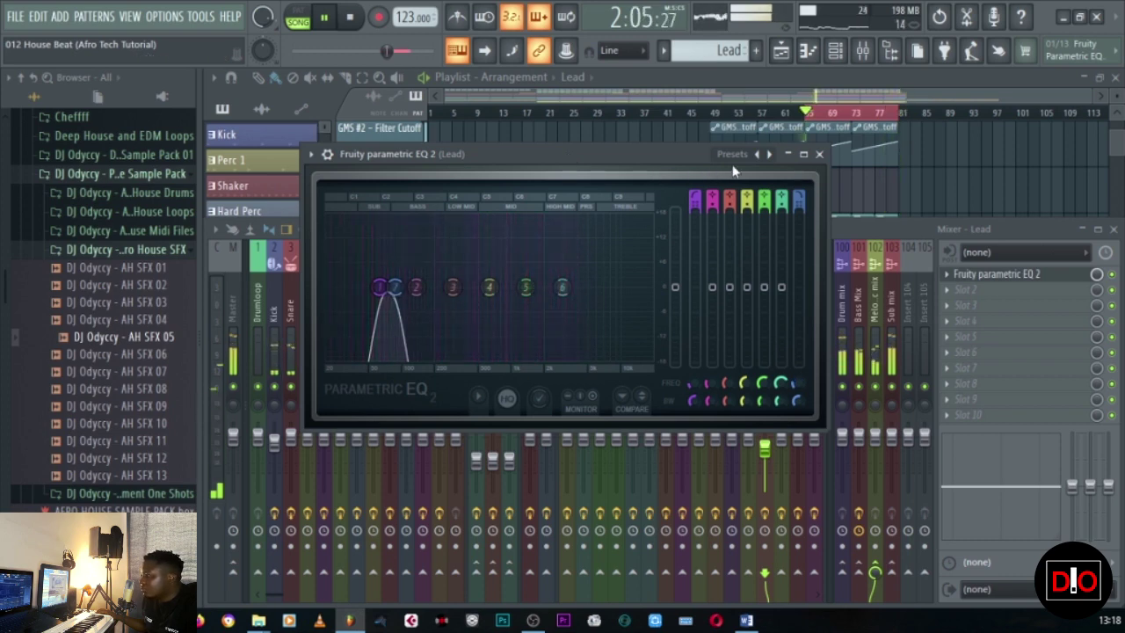
pyautogui.click(819, 154)
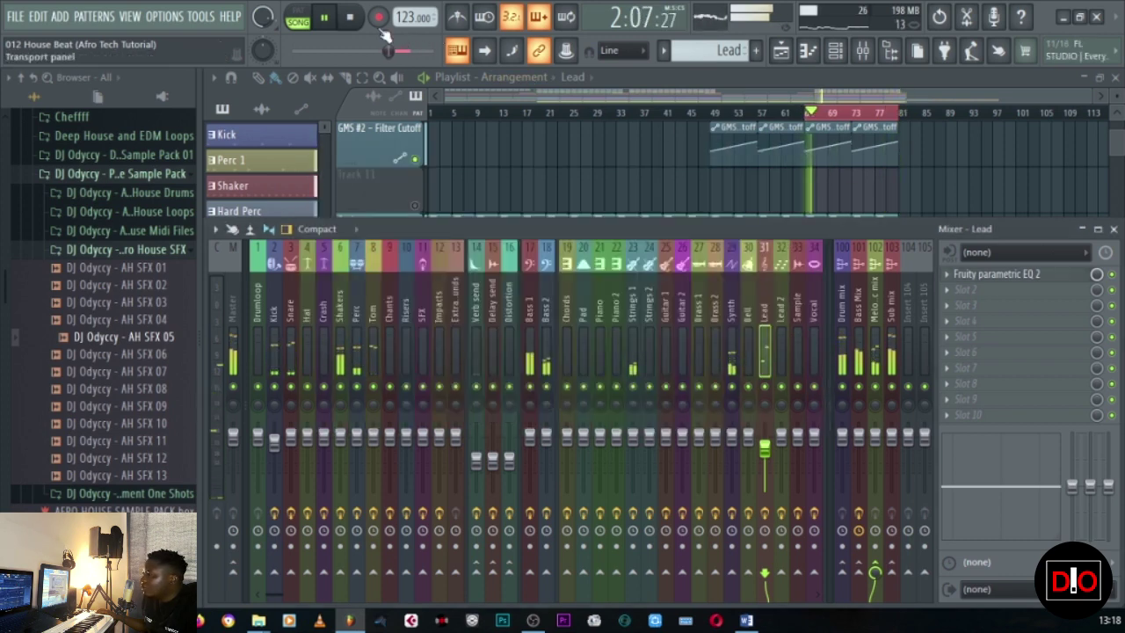
pyautogui.click(353, 19)
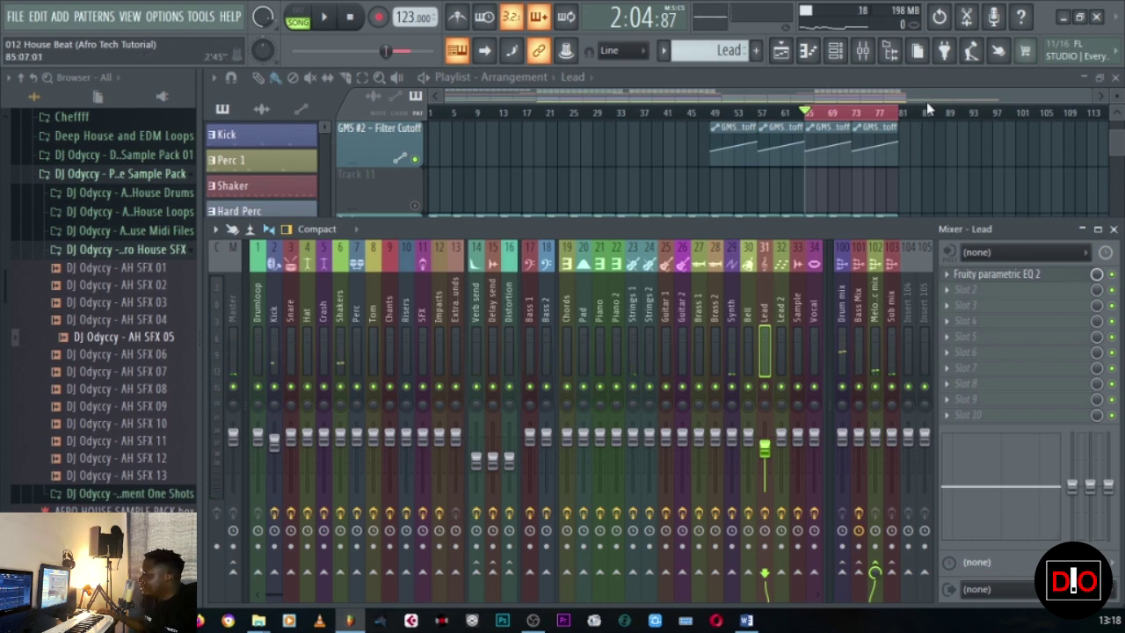
# - Hide the mixer, unmute the DJ Odyccy - AH SFX 05 track, and play the song from about bar 61 before stopping
pyautogui.press('F9')
pyautogui.scroll(8, 898, 336)
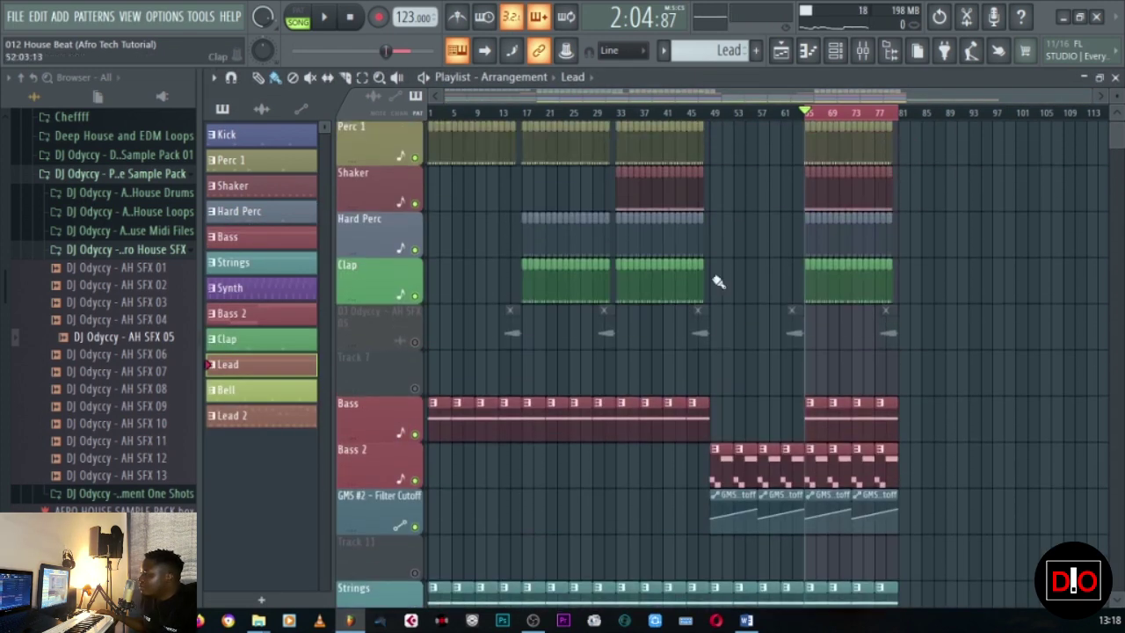
pyautogui.click(415, 343)
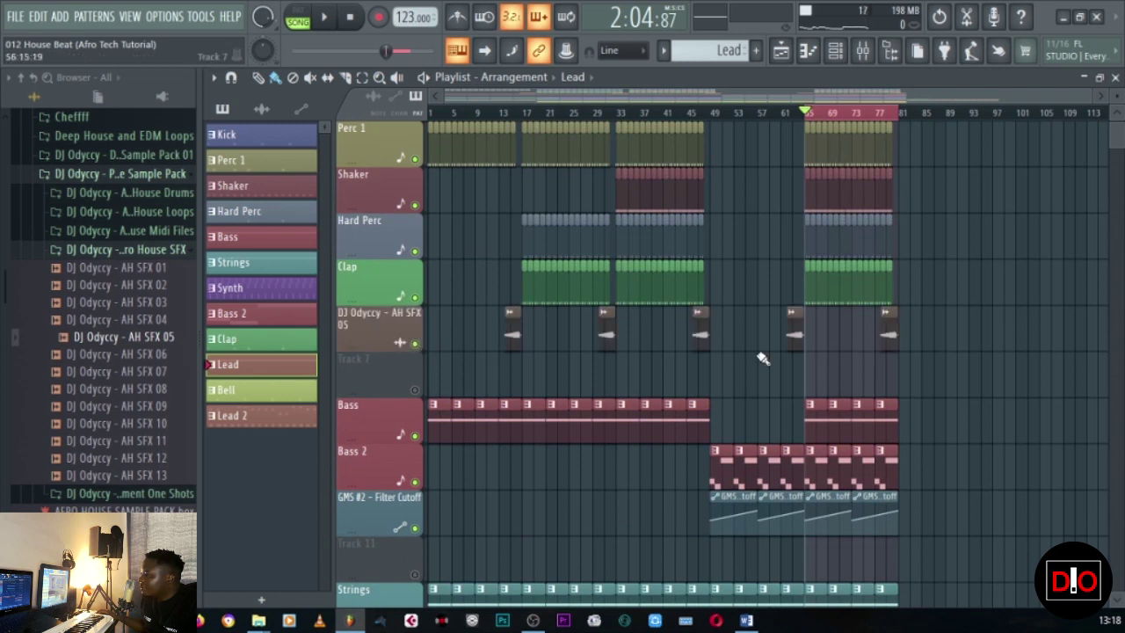
pyautogui.click(783, 112)
pyautogui.press('space')
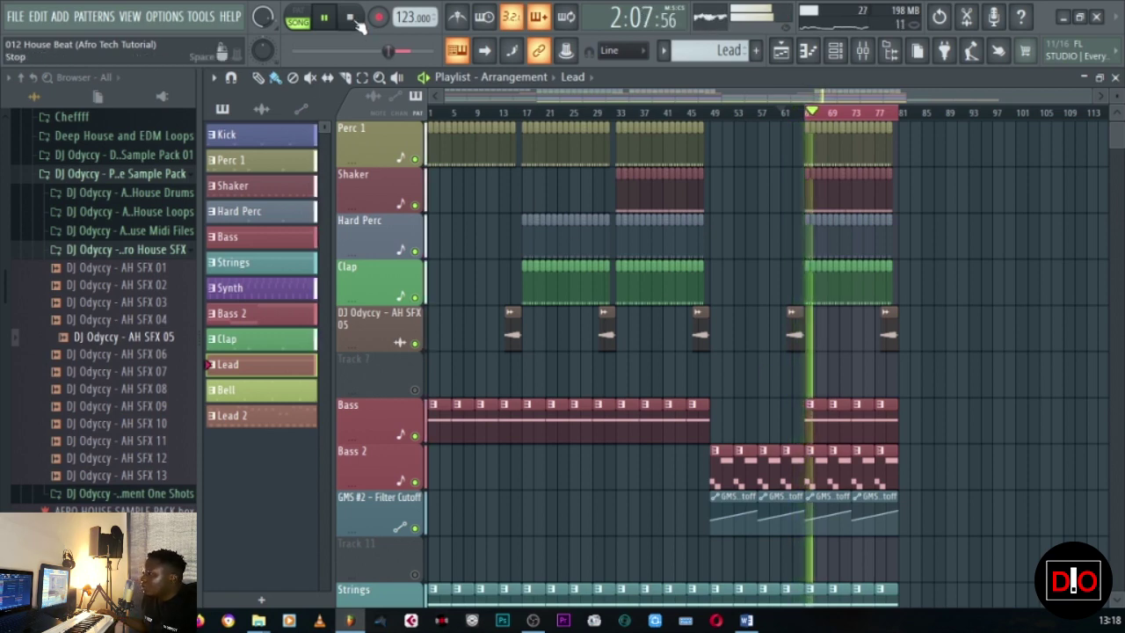
pyautogui.press('space')
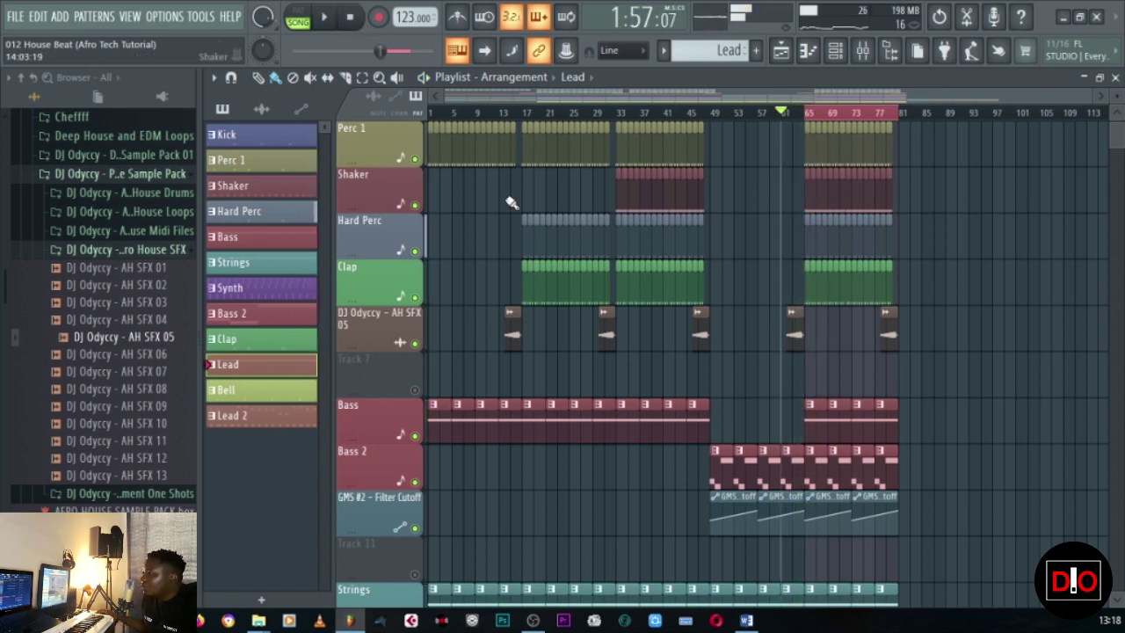
# - Unmute the Bell track in the playlist and select the Bell pattern from its clip near bar 61
pyautogui.scroll(-10, 641, 344)
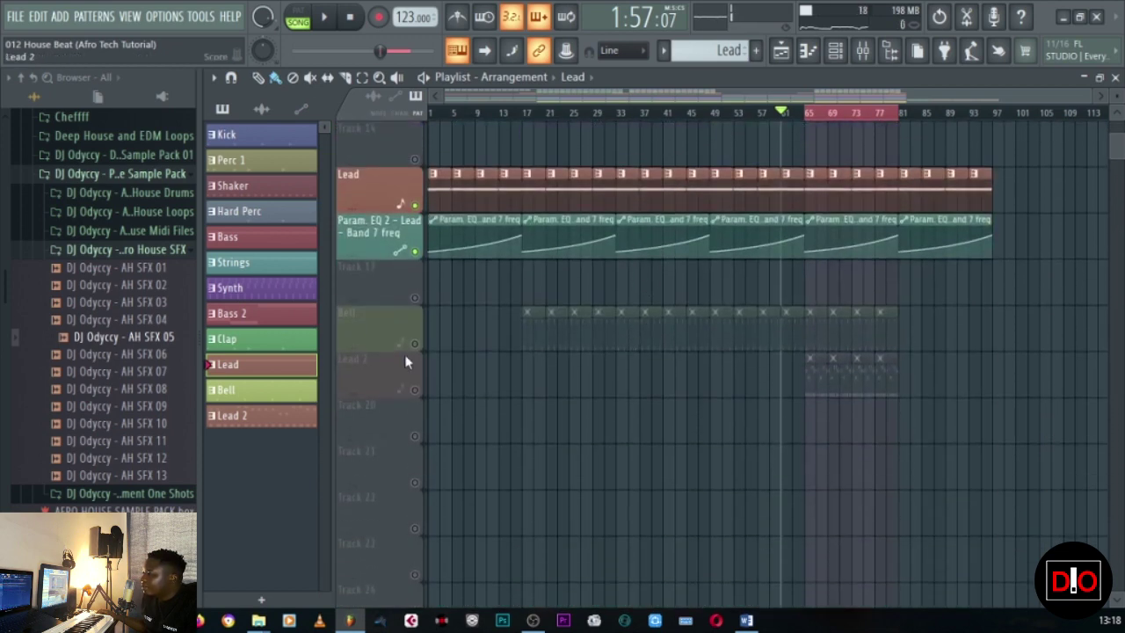
pyautogui.click(415, 344)
pyautogui.click(788, 339)
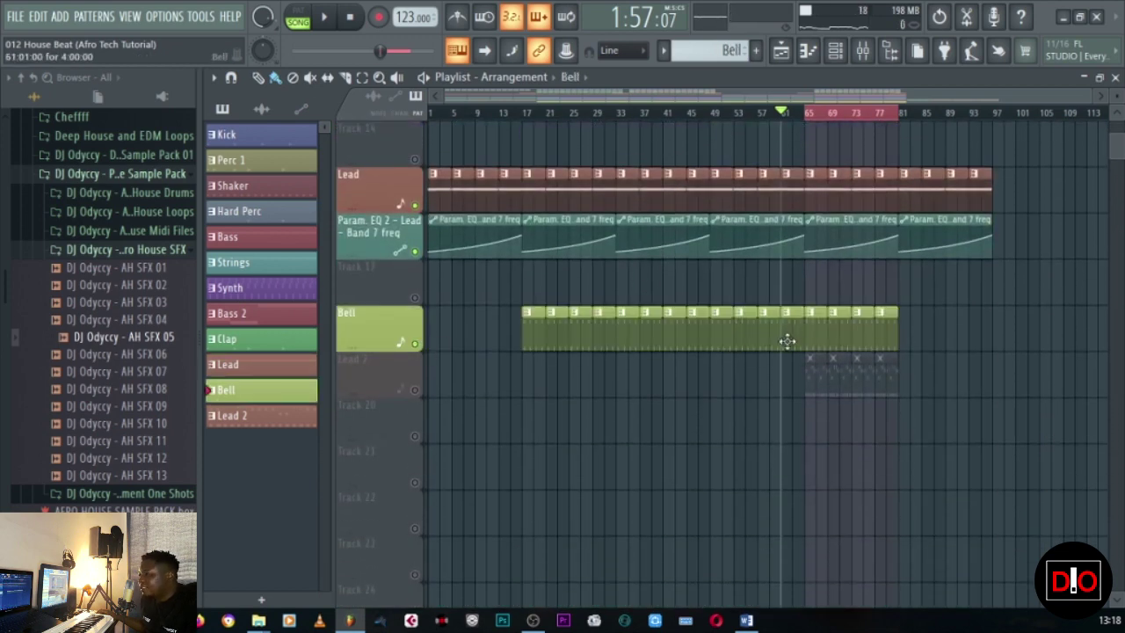
# - Close the playlist and open the reFX Nexus #4 instrument used by the Bell pattern to view its preset
pyautogui.click(1114, 78)
pyautogui.click(713, 163)
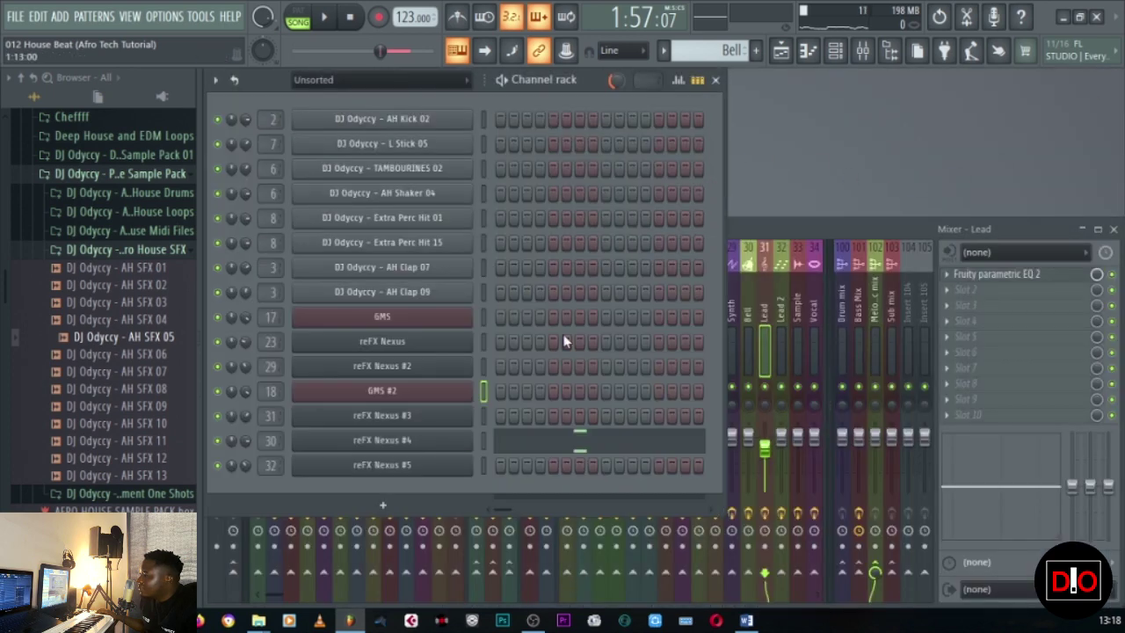
pyautogui.click(431, 446)
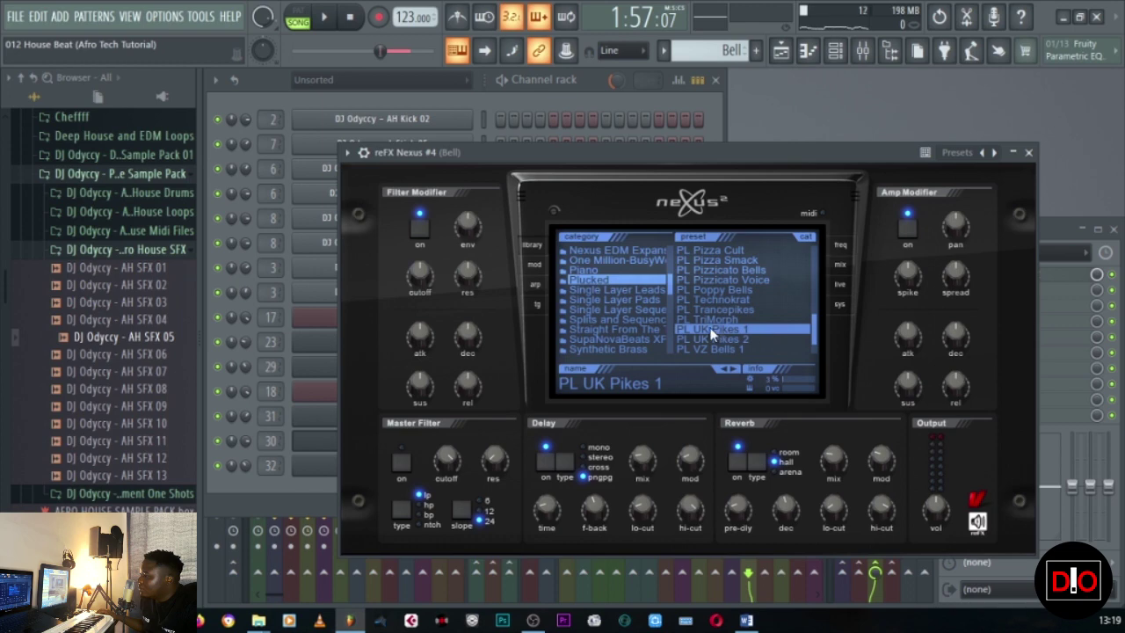
# - Close the reFX Nexus #4 window and play the song with the playlist open
pyautogui.click(1009, 162)
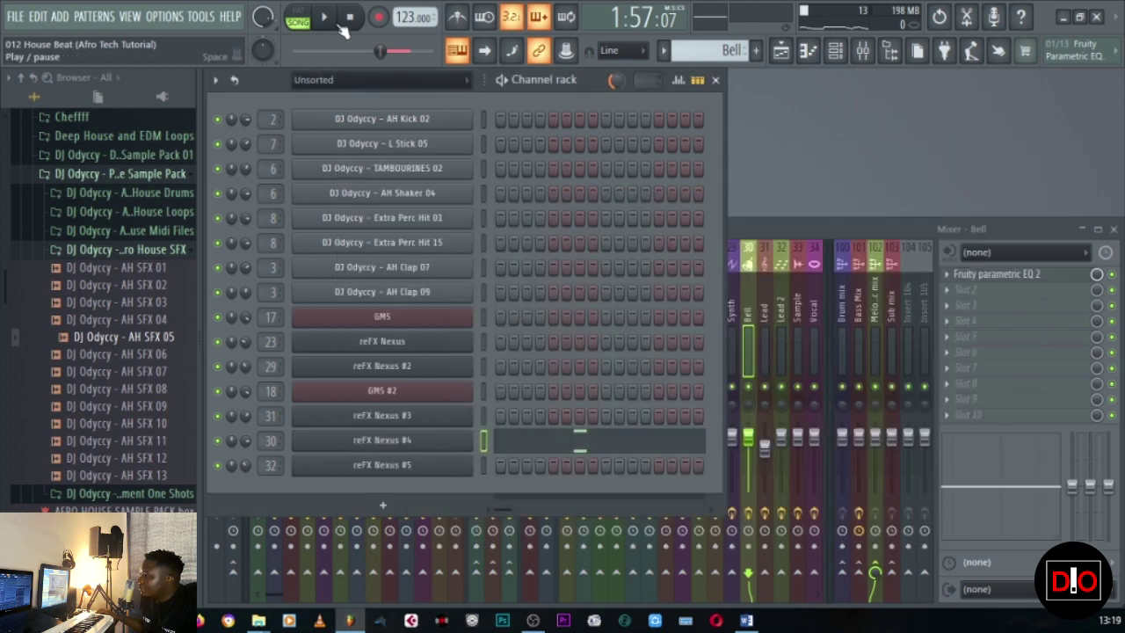
pyautogui.press('space')
pyautogui.click(781, 52)
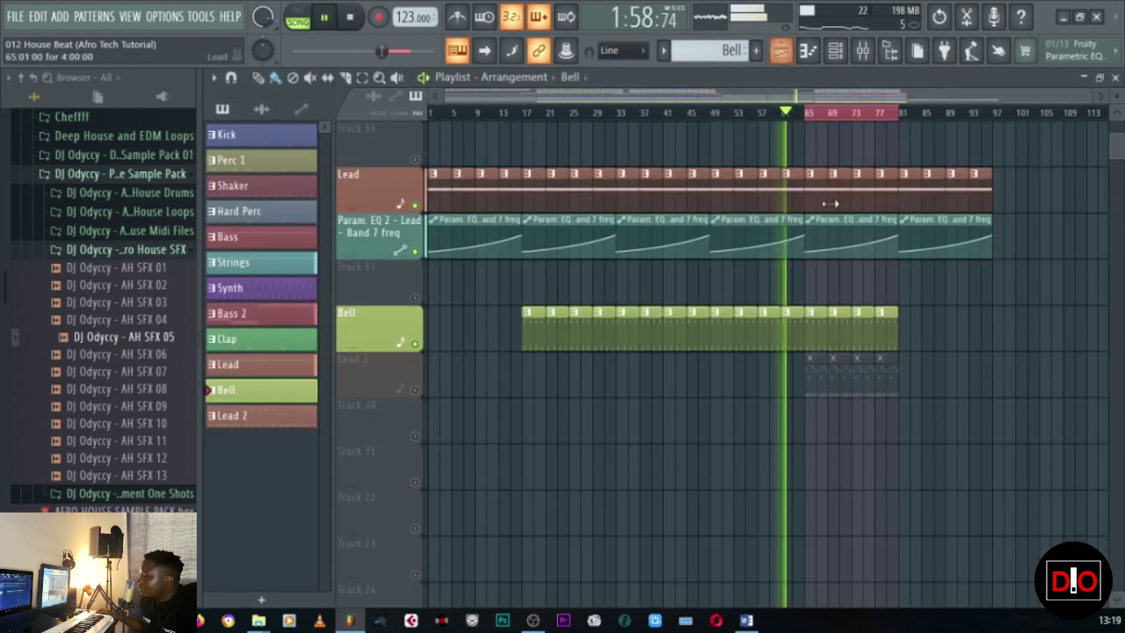
# - Switch to pattern playback, close the playlist, and open the Bell pattern's reFX Nexus #4 notes in the piano roll
pyautogui.click(301, 26)
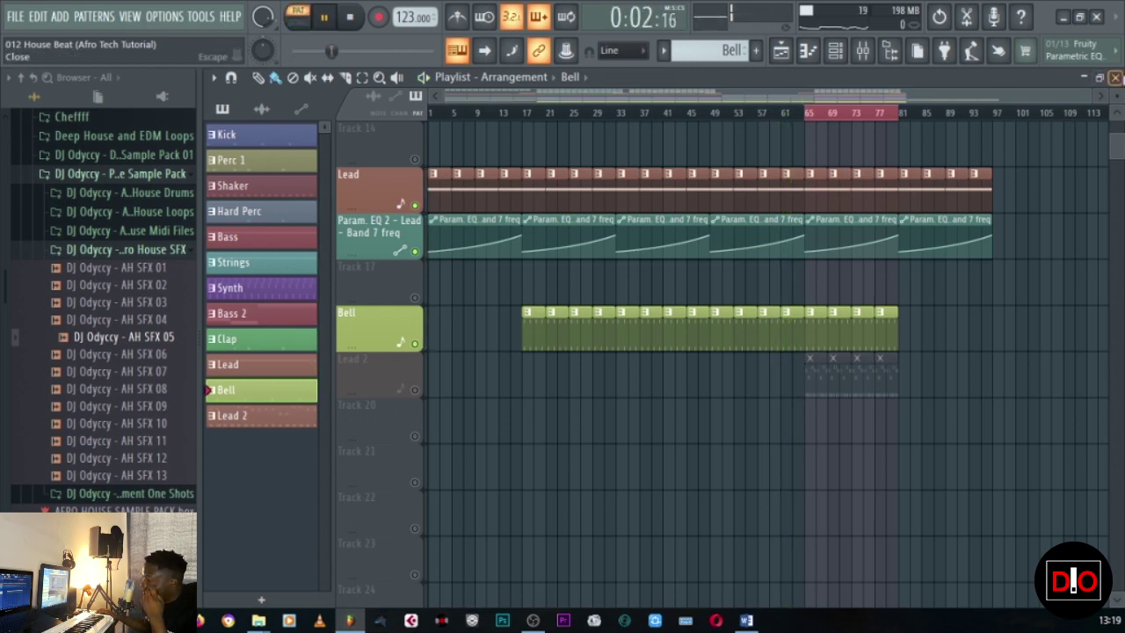
pyautogui.click(1115, 77)
pyautogui.click(587, 442)
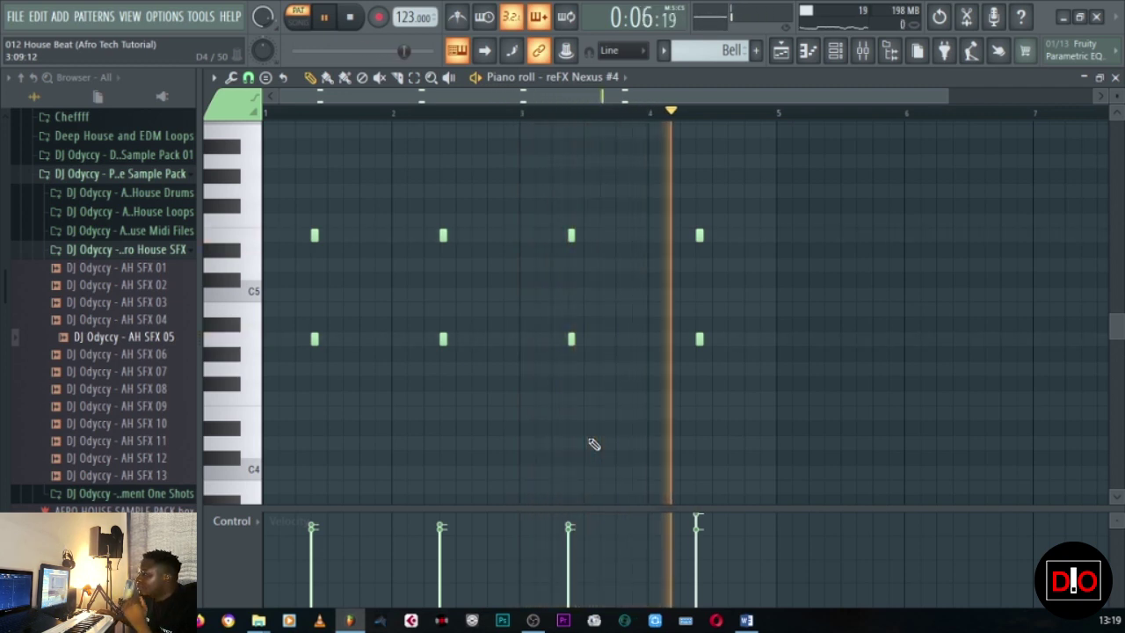
# - Switch back to song playback, close the piano roll, and review the playlist tracks while the song plays before stopping
pyautogui.click(301, 28)
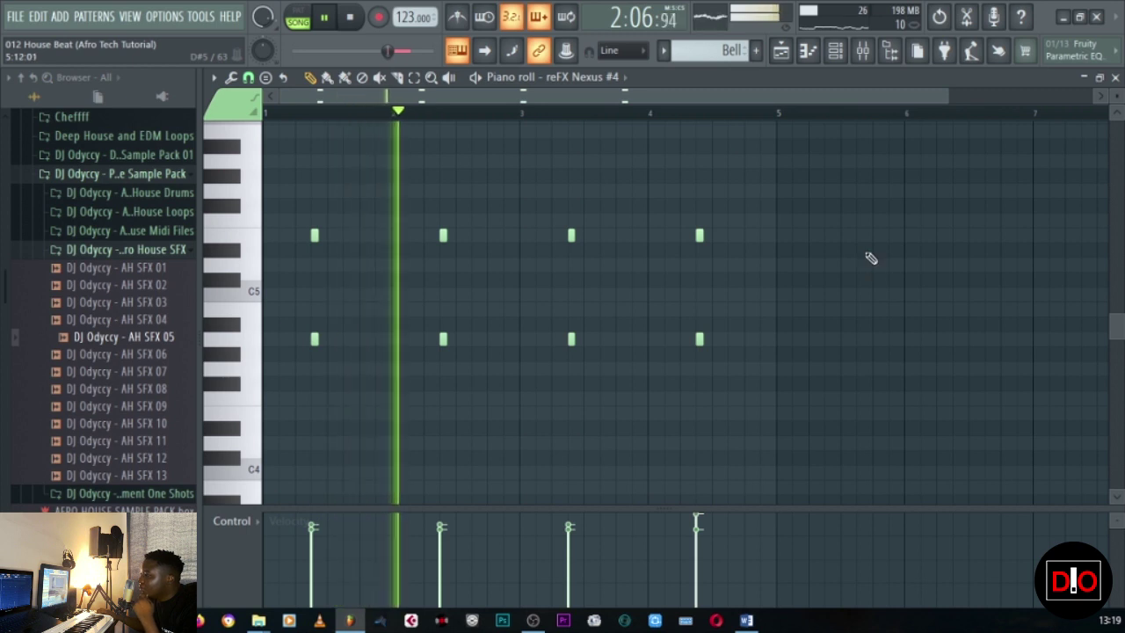
pyautogui.click(1116, 77)
pyautogui.click(789, 53)
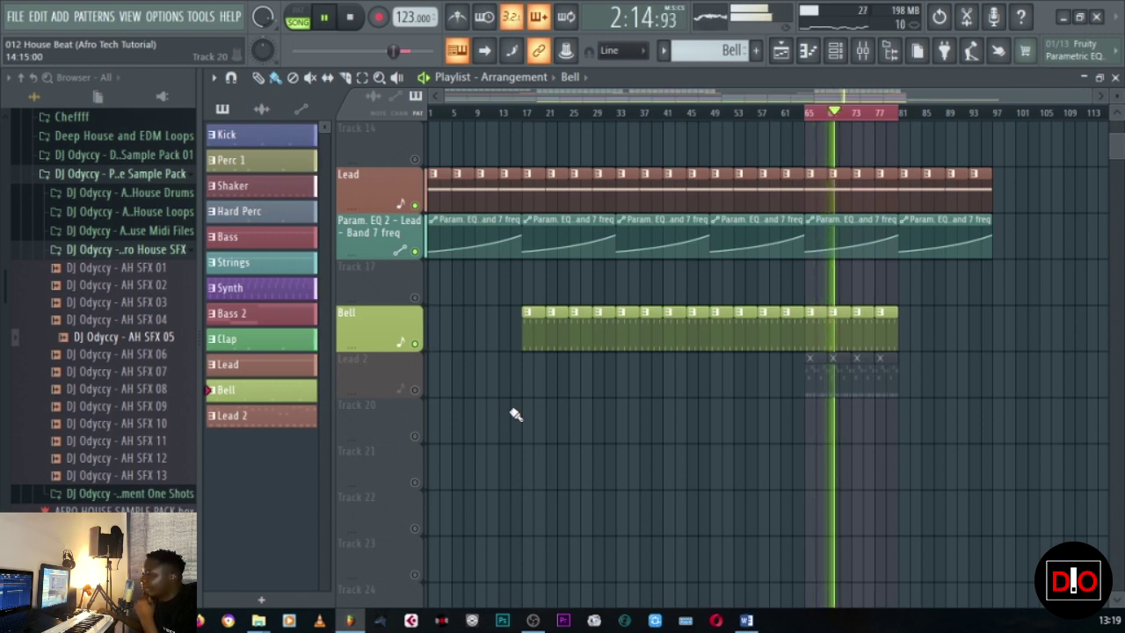
pyautogui.scroll(13, 516, 414)
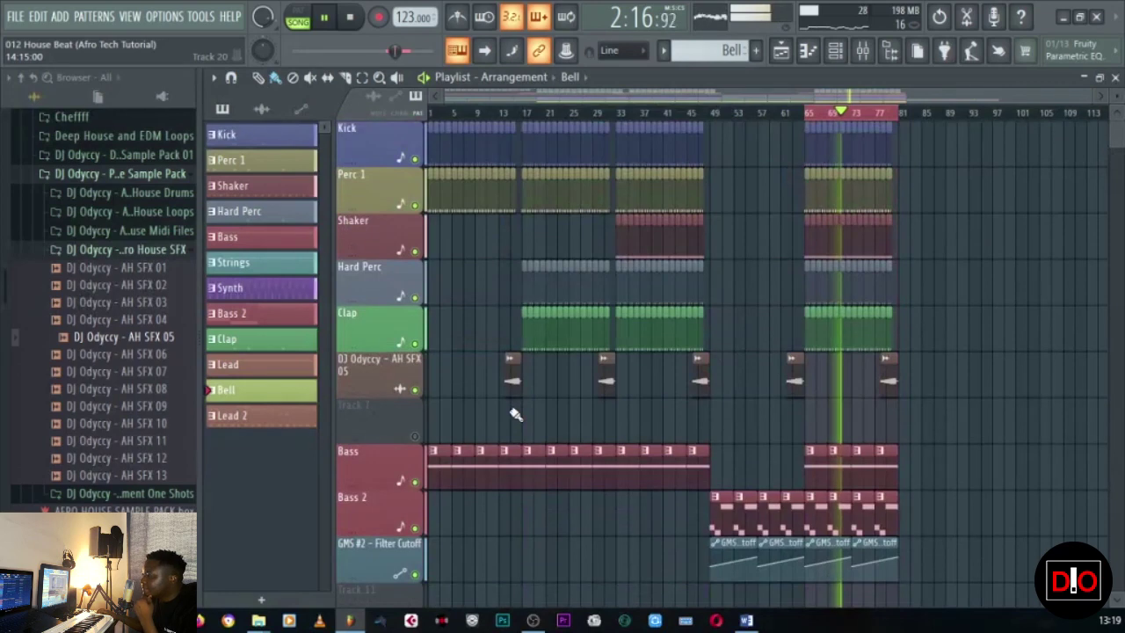
pyautogui.scroll(-5, 515, 411)
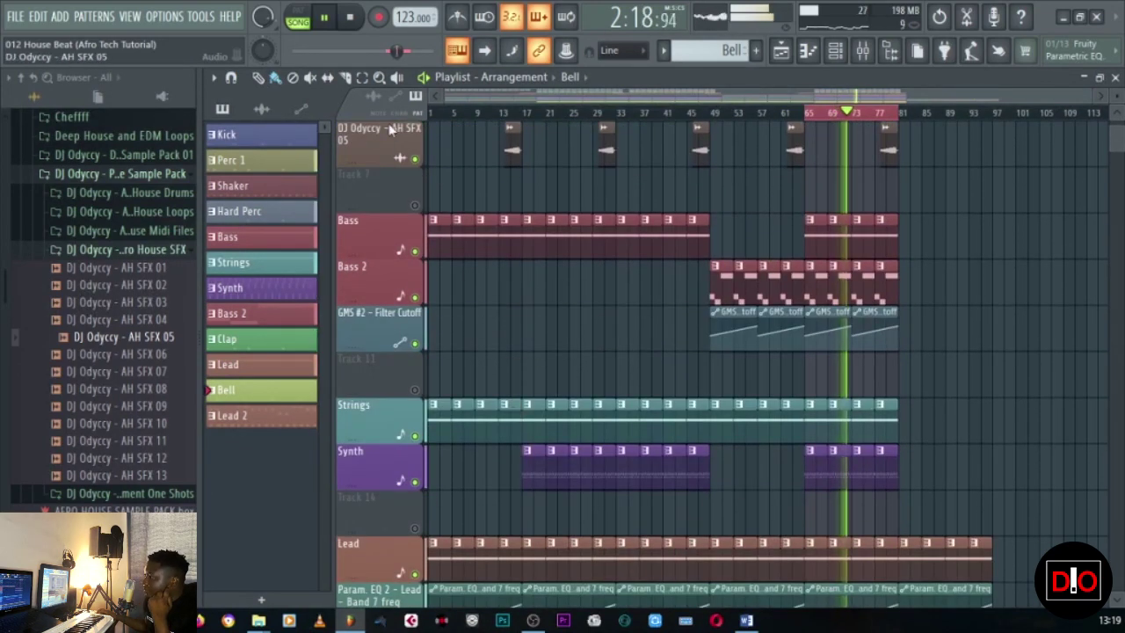
pyautogui.press('space')
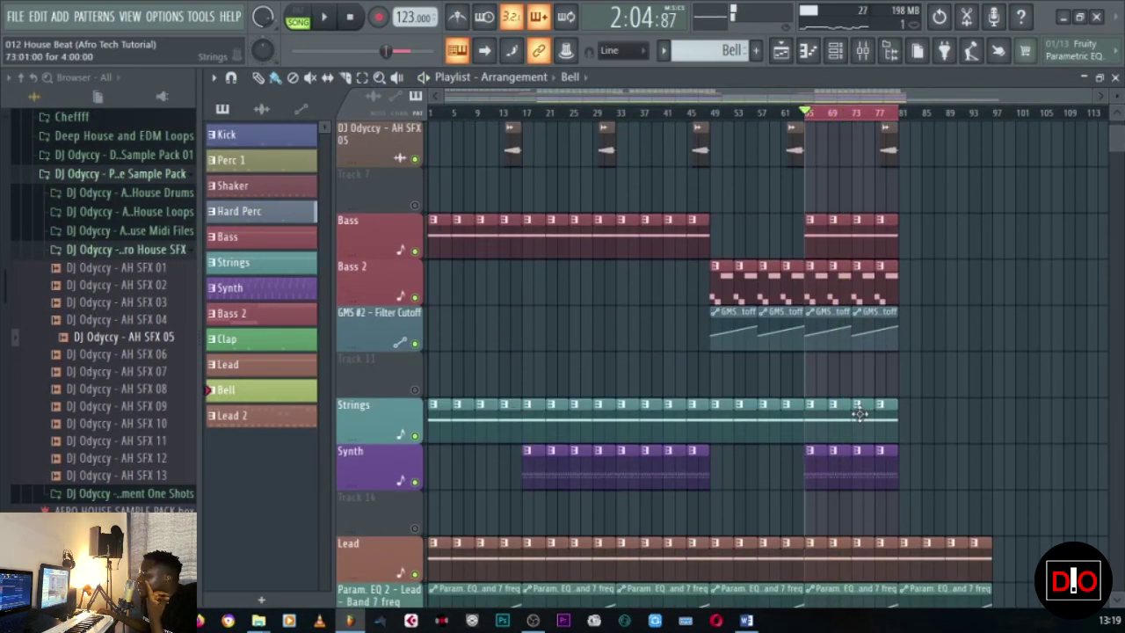
# - Select the Lead 2 pattern, close the playlist, and open its reFX Nexus #5 notes in the piano roll
pyautogui.scroll(-2, 454, 451)
pyautogui.click(295, 417)
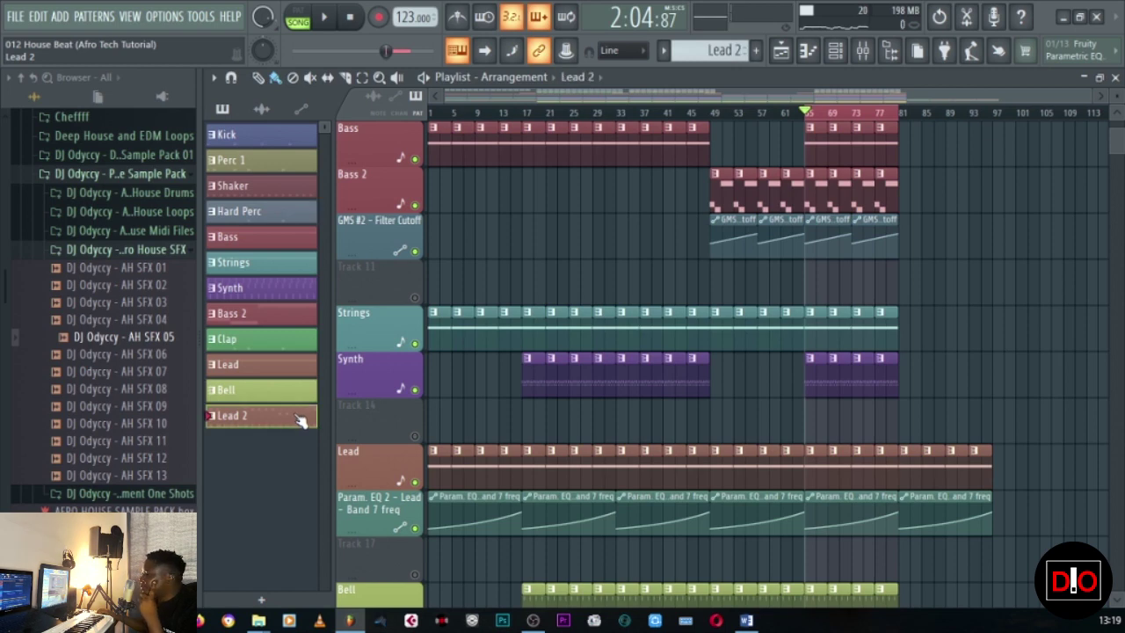
pyautogui.click(1115, 78)
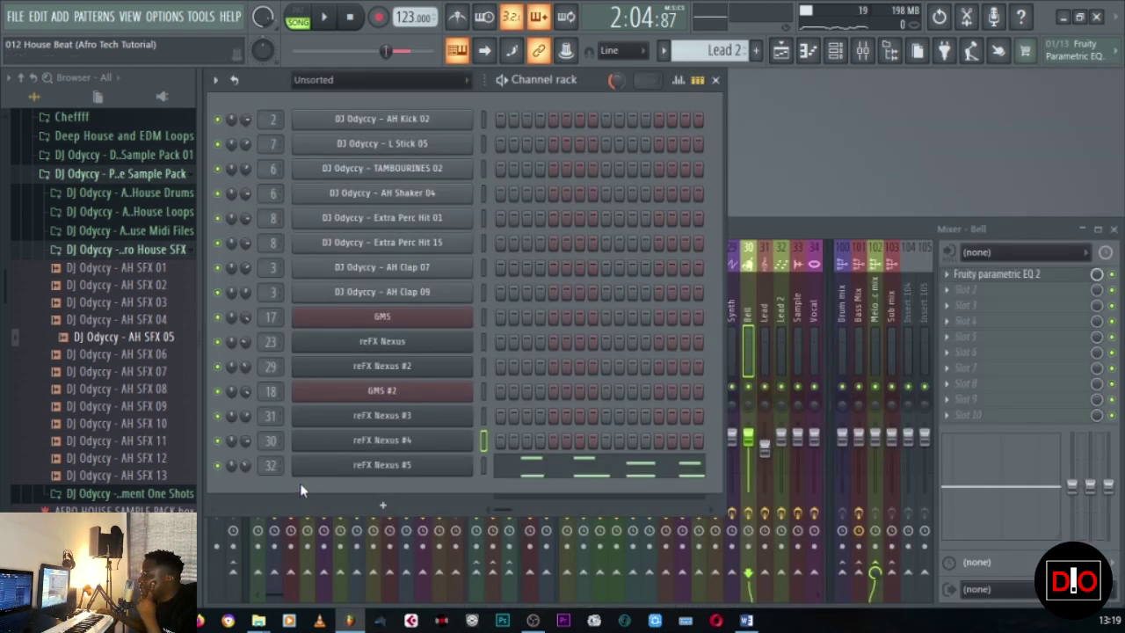
pyautogui.click(780, 50)
pyautogui.click(780, 50)
pyautogui.click(564, 479)
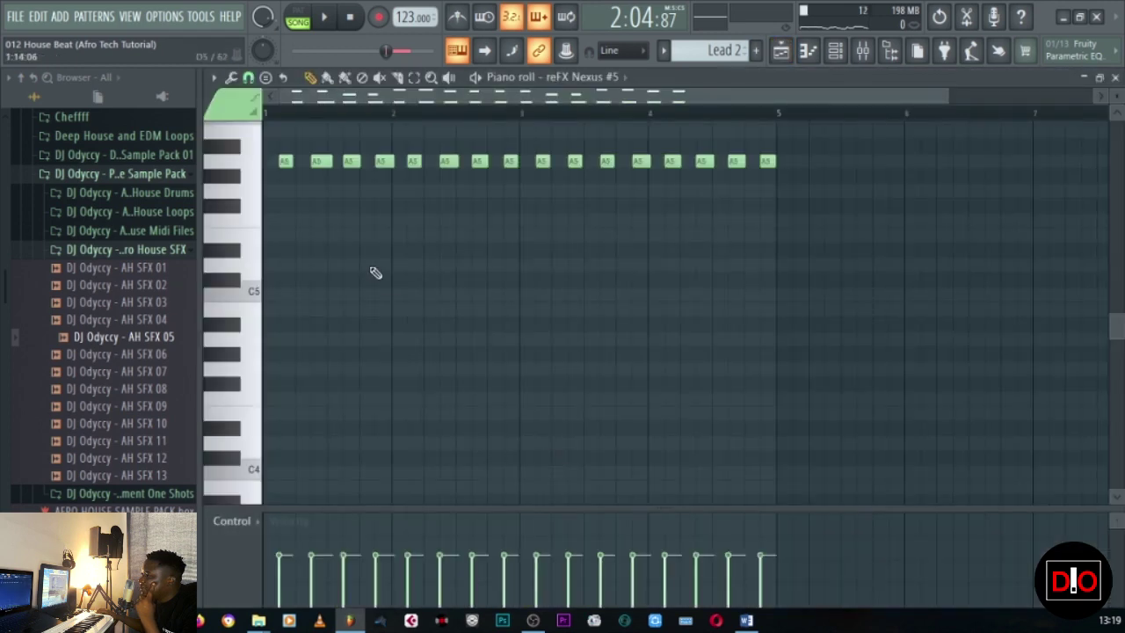
# - Play the Lead 2 pattern on its own, stop it, and open reFX Nexus #5 to view its preset before closing it
pyautogui.click(321, 19)
pyautogui.click(297, 19)
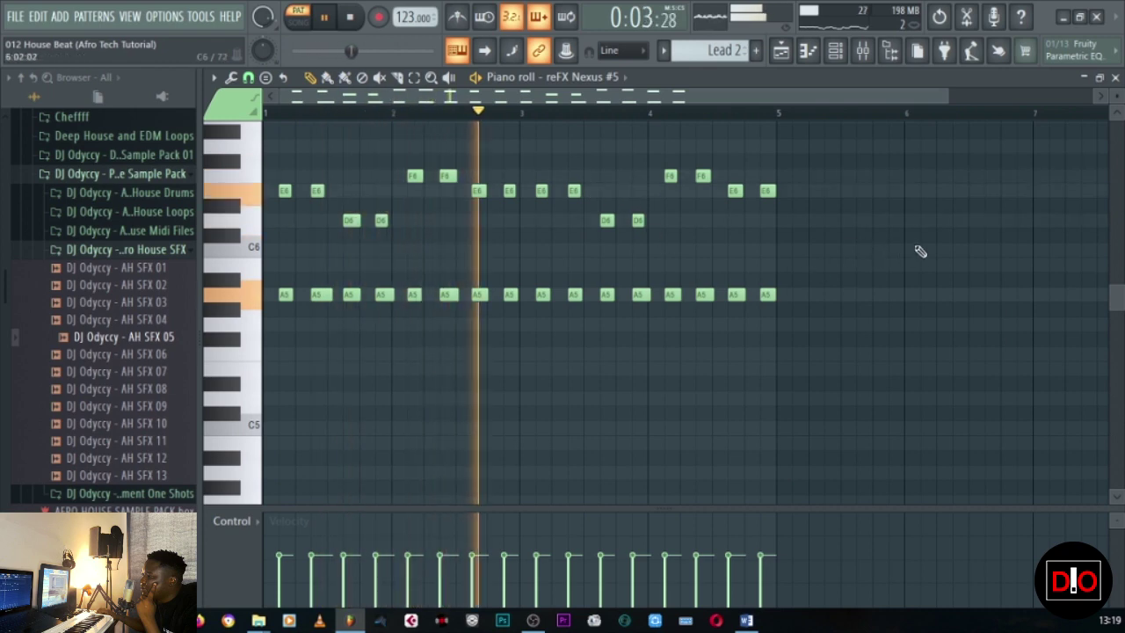
pyautogui.click(1115, 77)
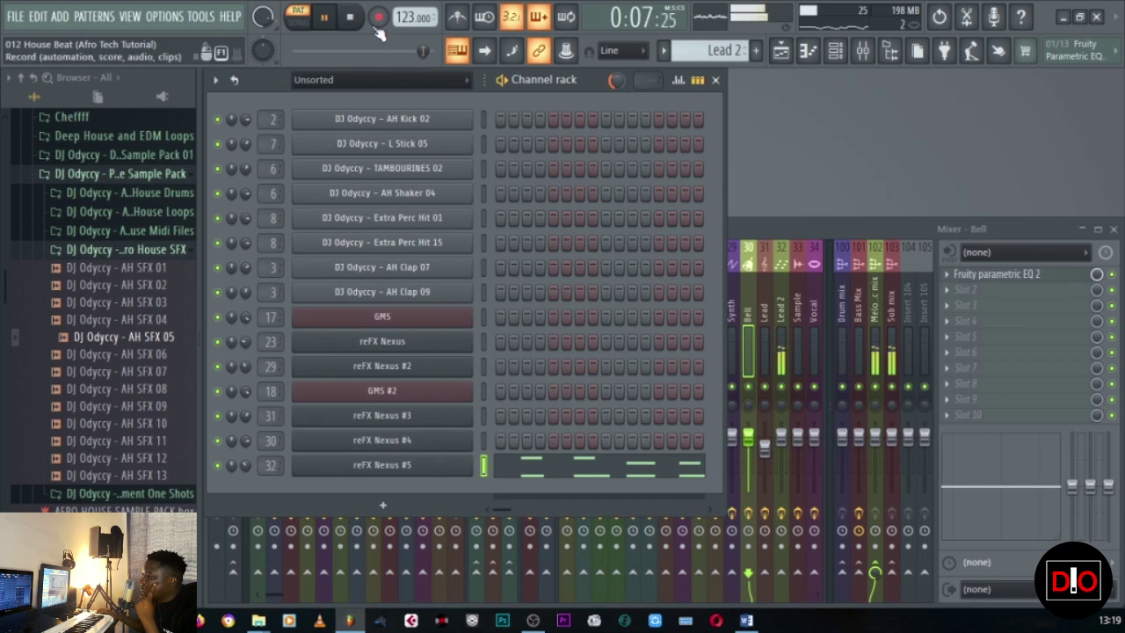
pyautogui.press('space')
pyautogui.click(402, 471)
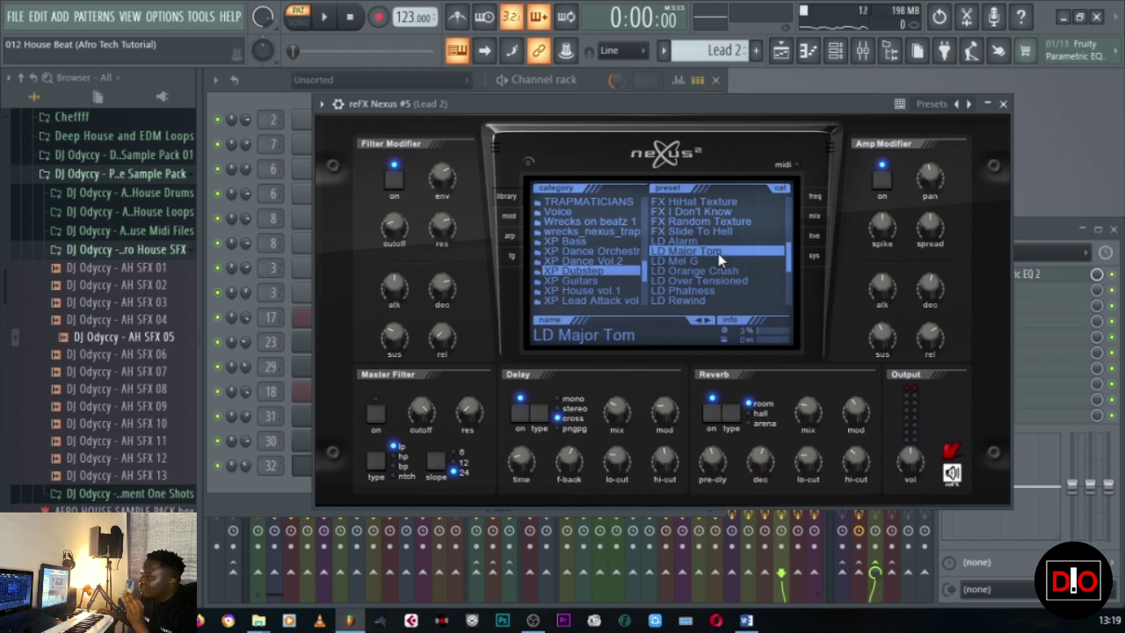
pyautogui.click(1003, 104)
# - Switch to song playback and play from bar 65 with the playlist open at the Lead 2 track, before stopping
pyautogui.click(298, 22)
pyautogui.click(324, 18)
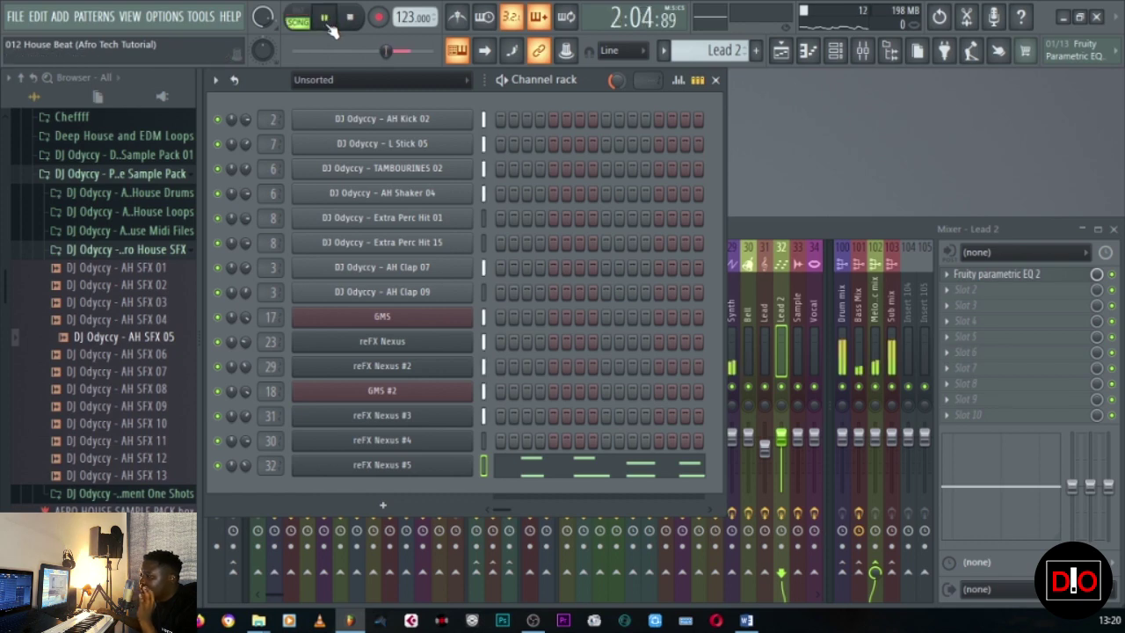
pyautogui.click(781, 50)
pyautogui.scroll(-5, 631, 456)
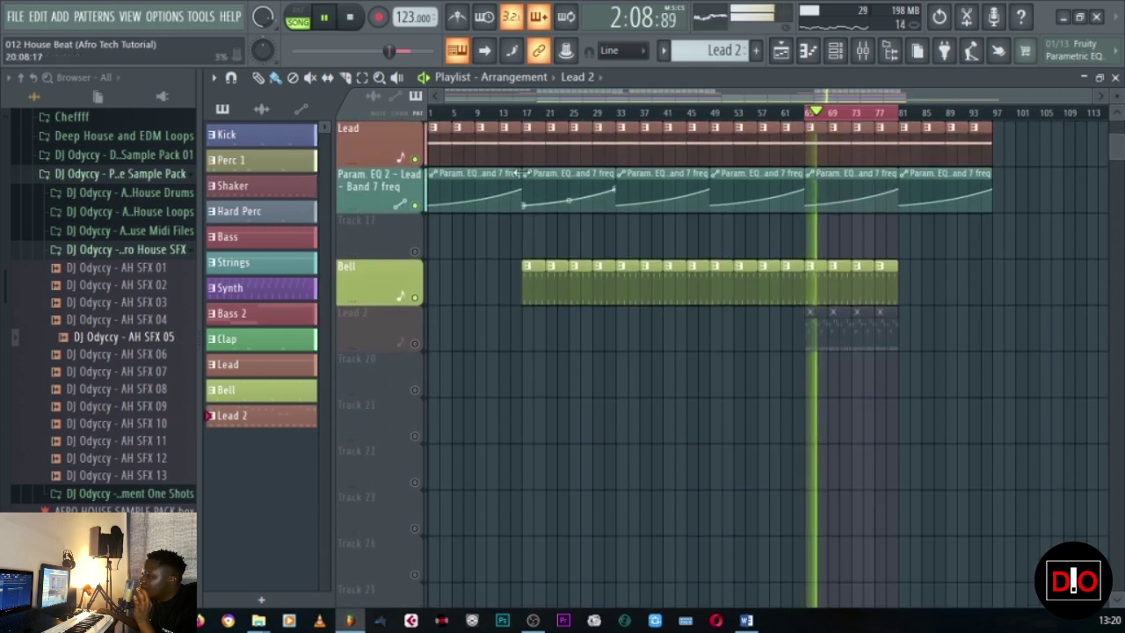
pyautogui.click(349, 17)
# - Unmute the Lead 2 track in the playlist and play the song from bar 65 with it included before stopping
pyautogui.click(415, 342)
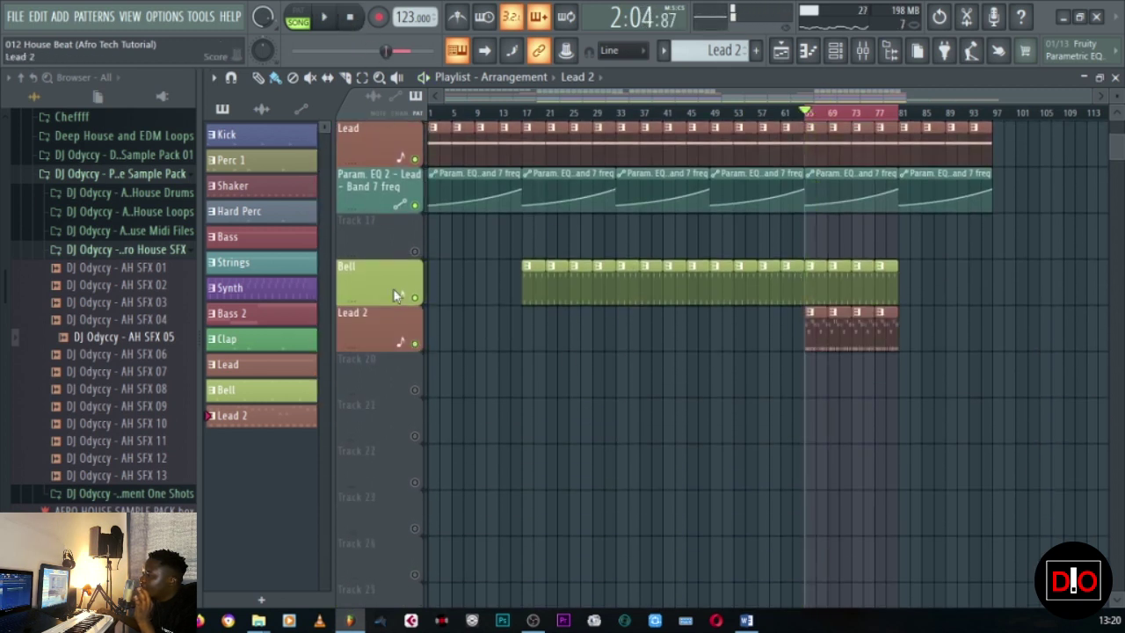
pyautogui.press('space')
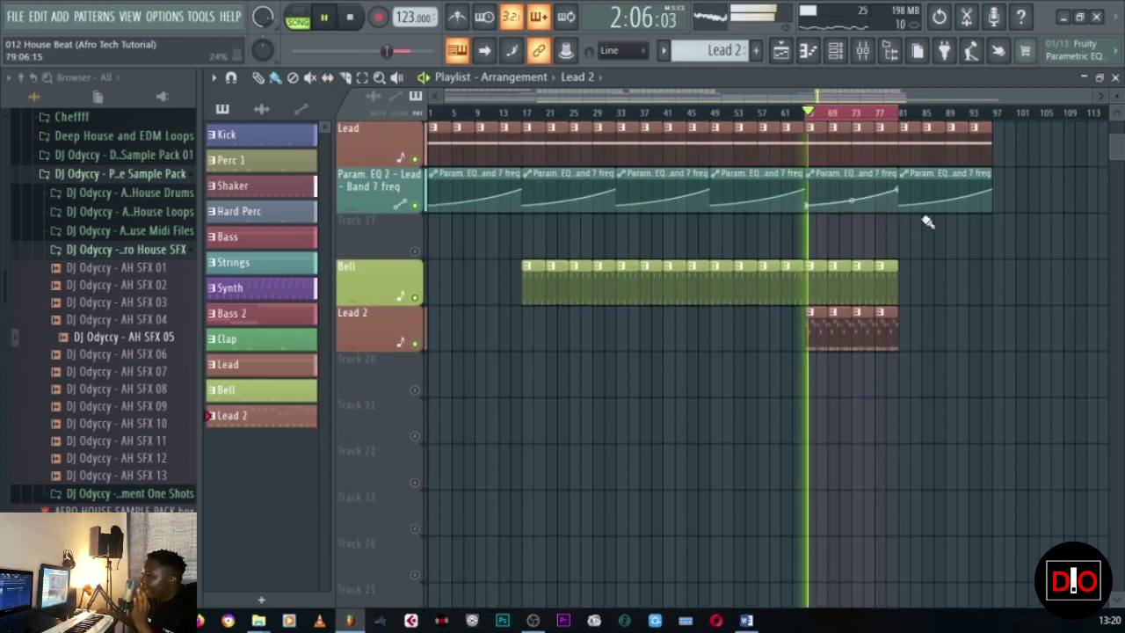
pyautogui.scroll(6, 999, 294)
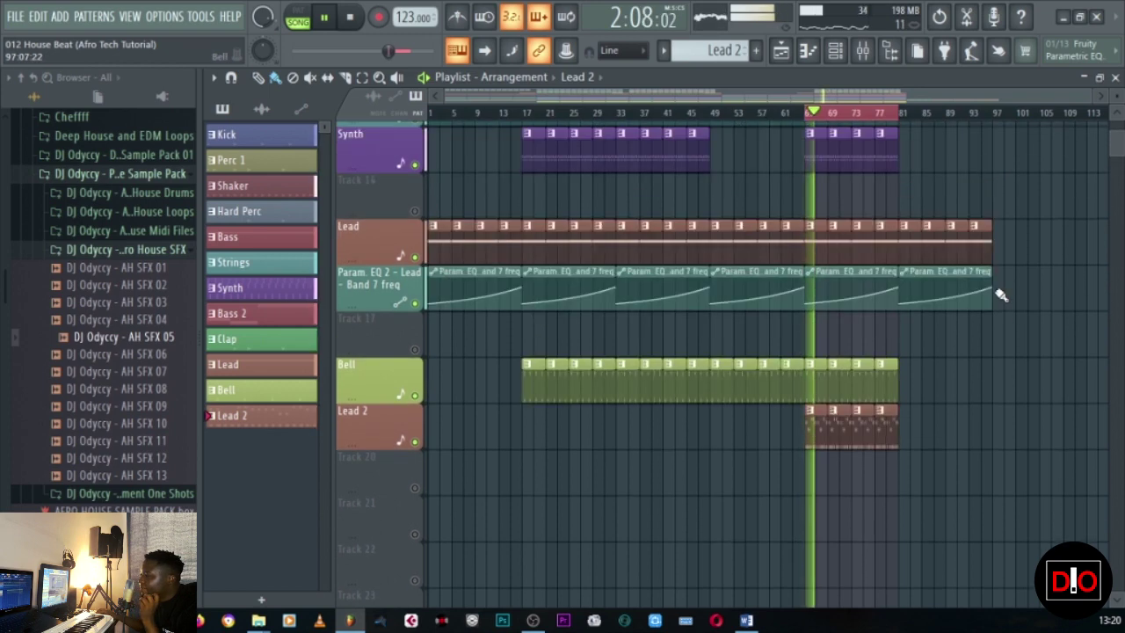
pyautogui.scroll(1, 1010, 294)
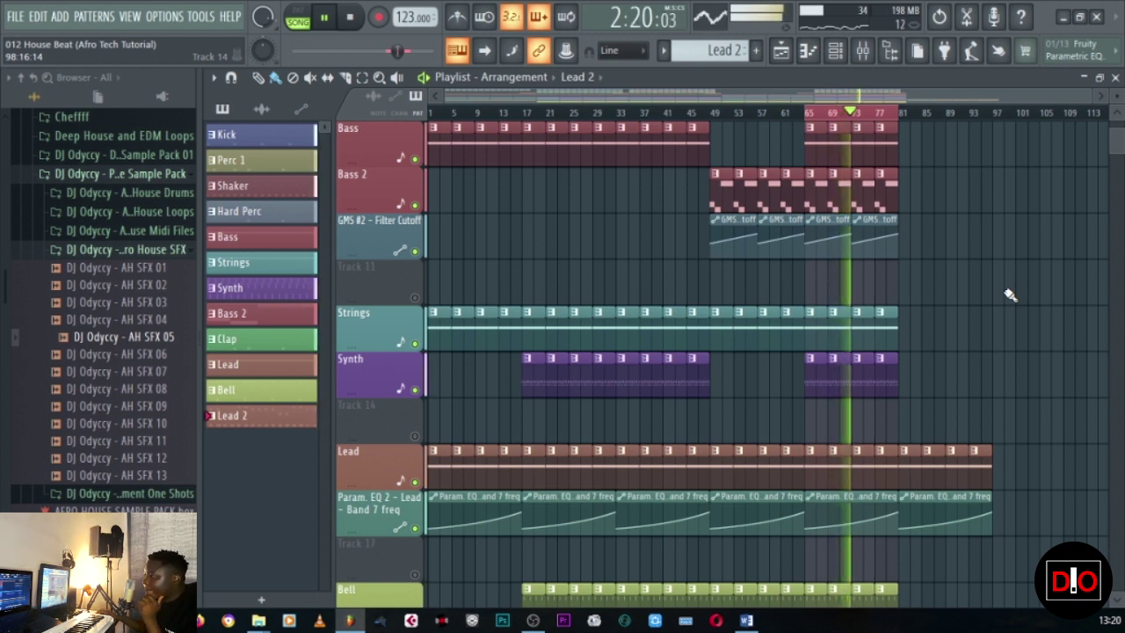
pyautogui.click(350, 21)
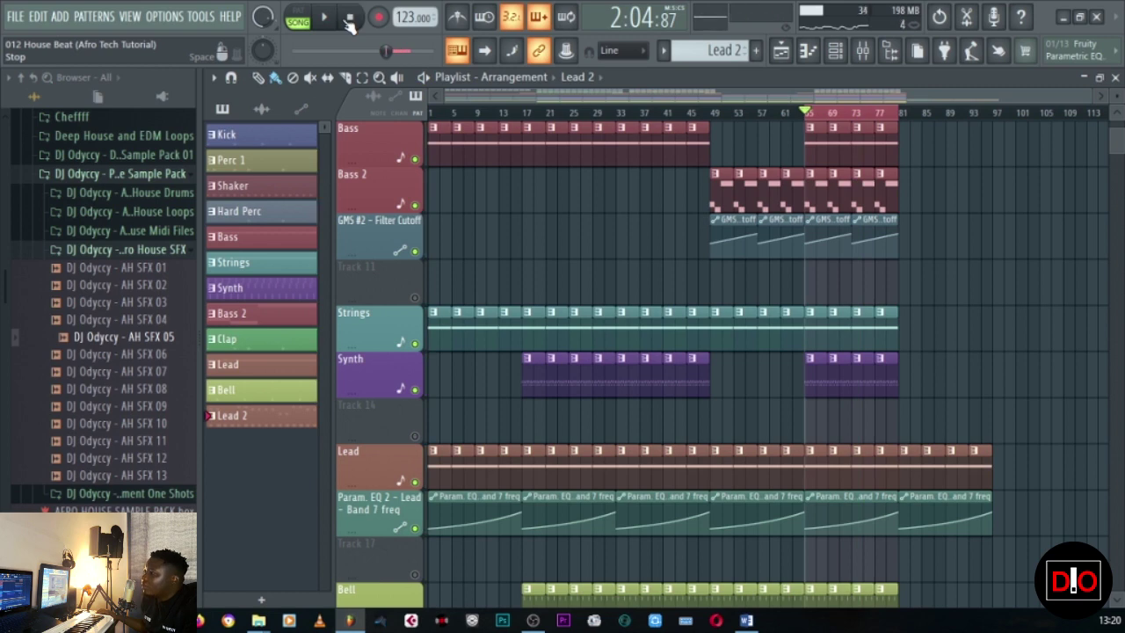
# - Move the song position back to bar 1 and clear the time selection starting at bar 65
pyautogui.click(436, 114)
pyautogui.moveTo(436, 117); pyautogui.dragTo(410, 127)
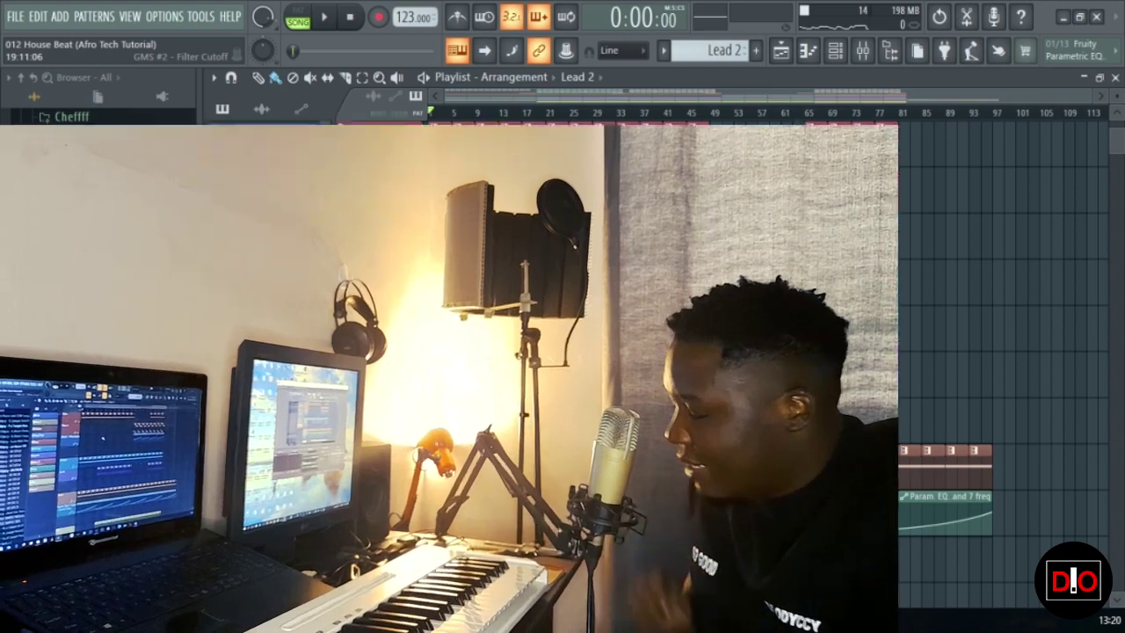